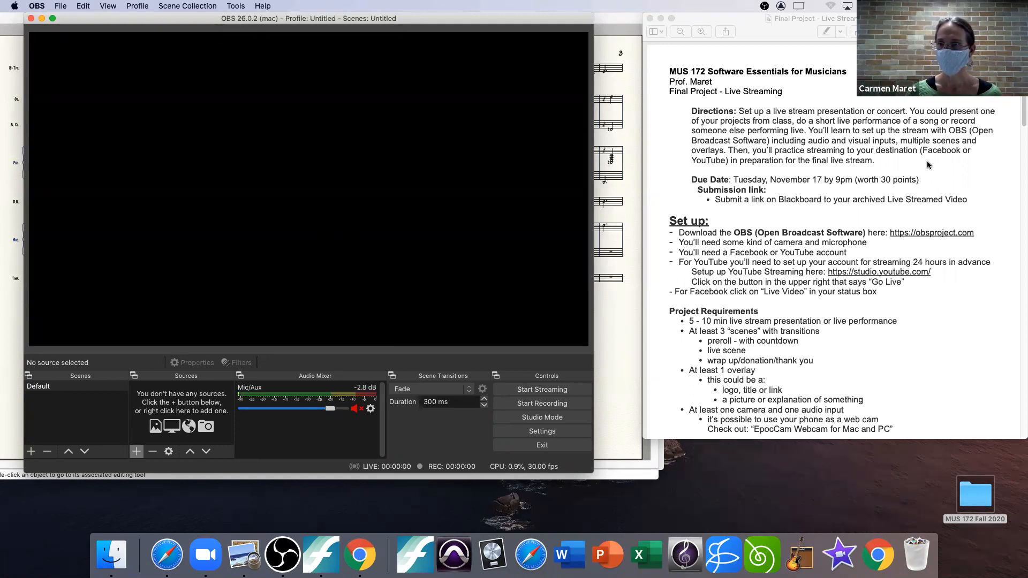
Step: Read the set-up instructions and project requirements in the live streaming assignment handout, marking the 5 - 10 min length
left_click(933, 236)
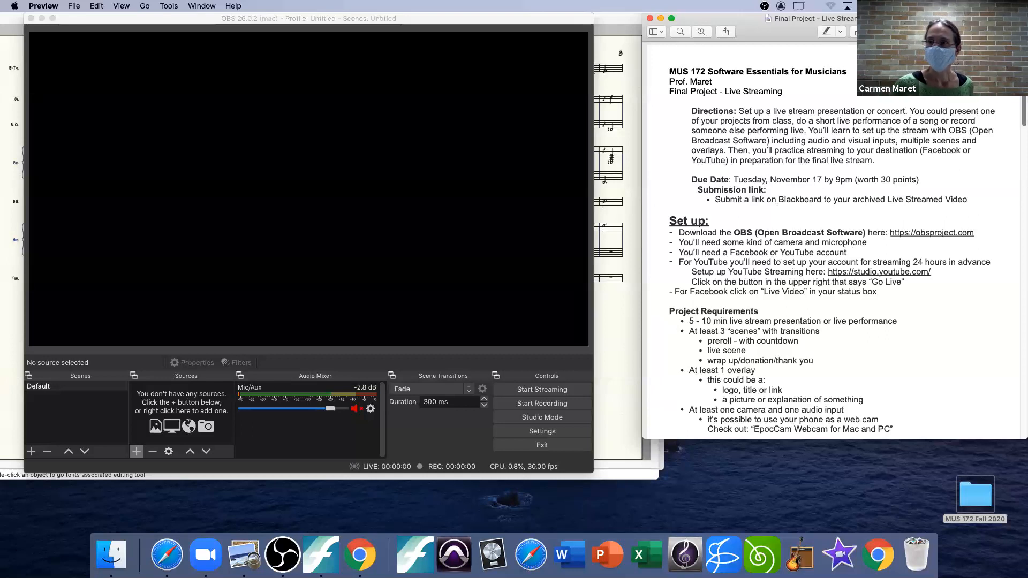
scroll(655, 124, "down", 5)
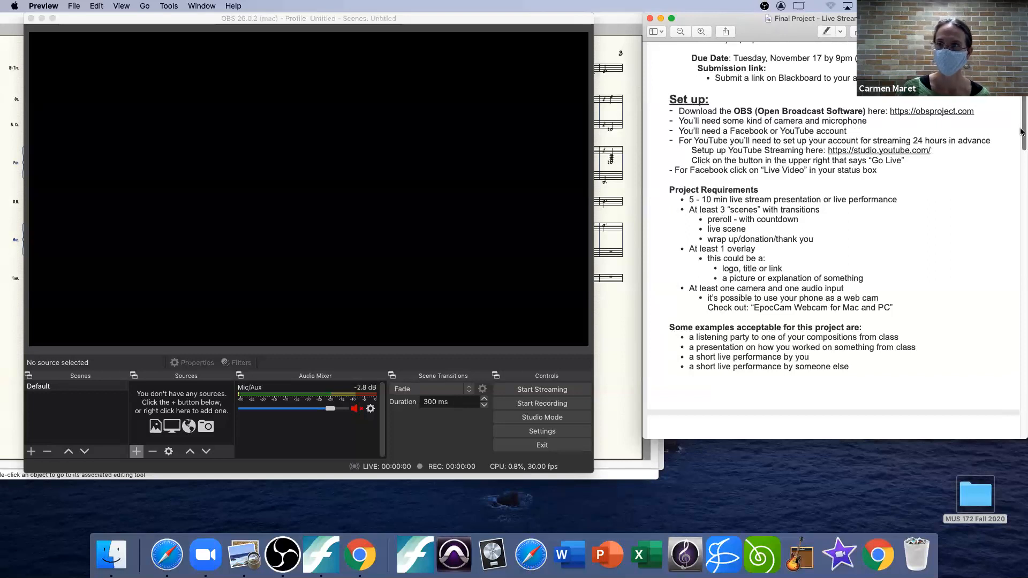
scroll(1021, 137, "down", 3)
left_click_drag(1021, 143, 1021, 144)
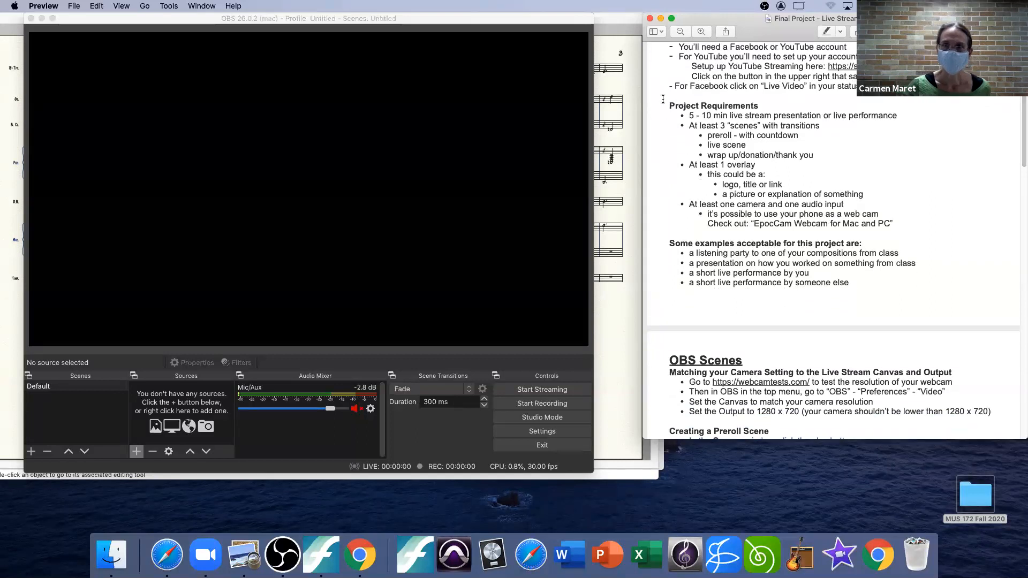
left_click_drag(690, 115, 724, 115)
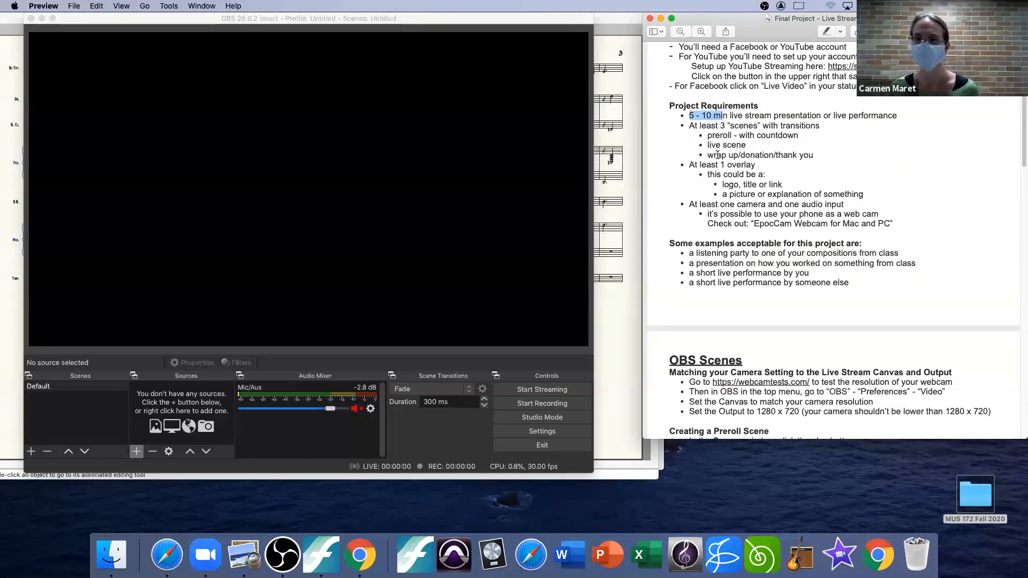
left_click(727, 121)
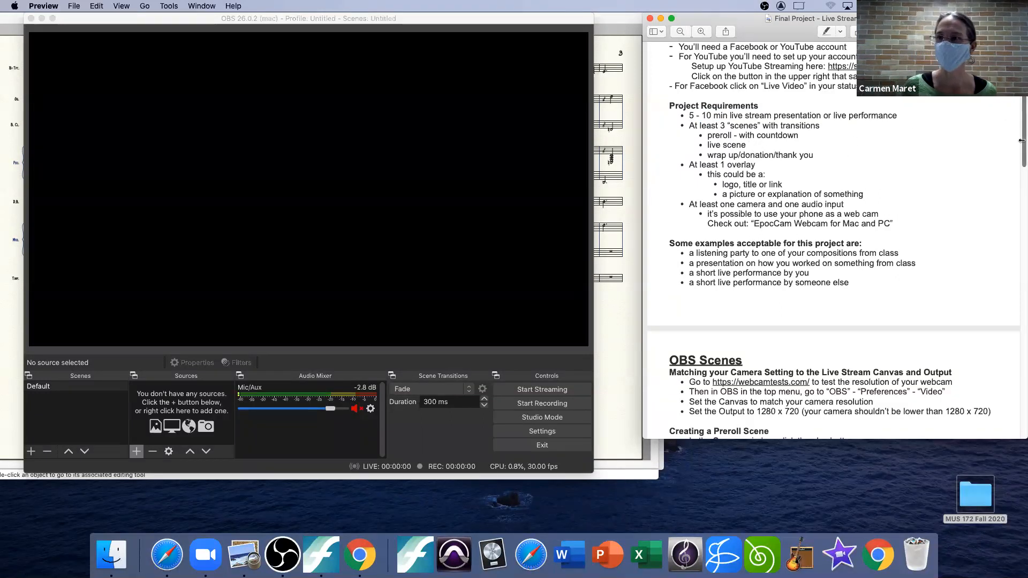
Step: Read through the acceptable project examples in the handout and bring up the OBS Scenes instructions
scroll(1021, 150, "down", 2)
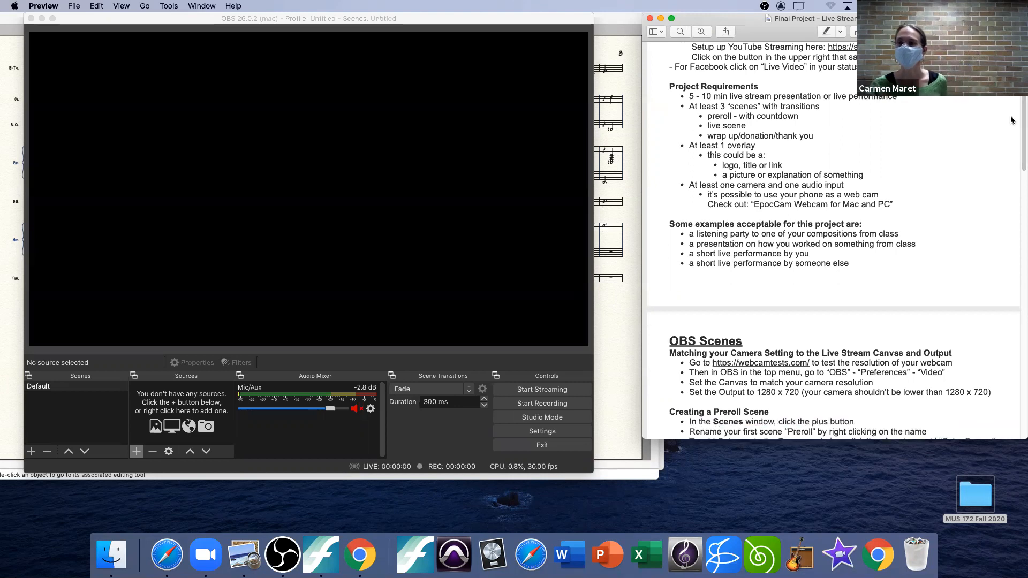
scroll(1021, 130, "down", 1)
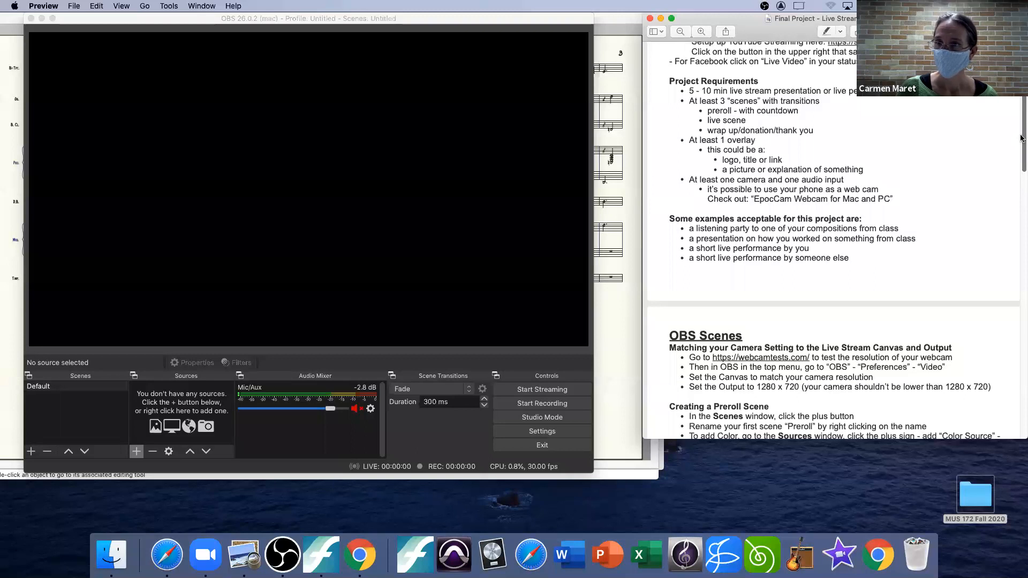
scroll(1021, 135, "down", 2)
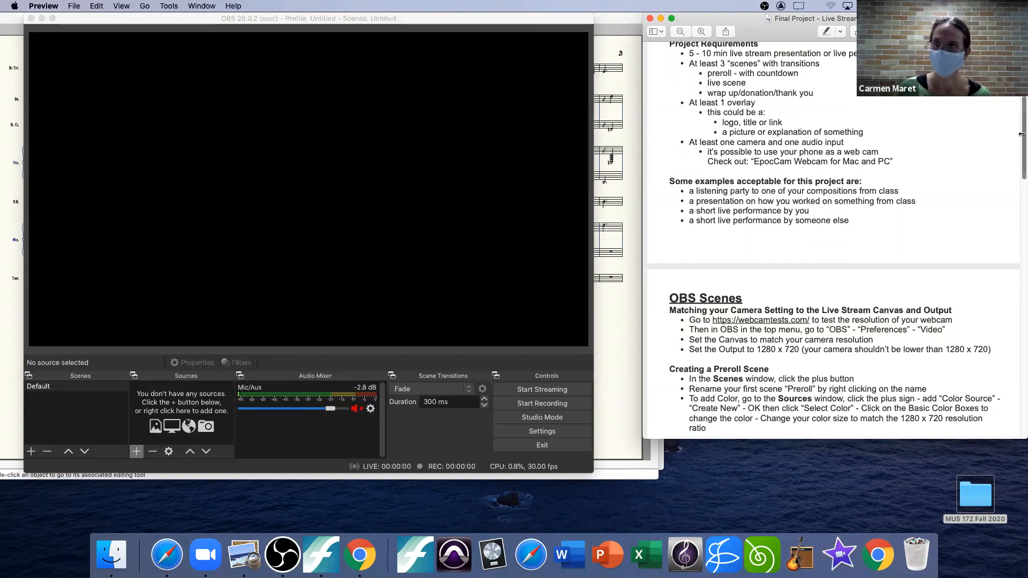
scroll(1021, 142, "down", 1)
scroll(1020, 142, "up", 1)
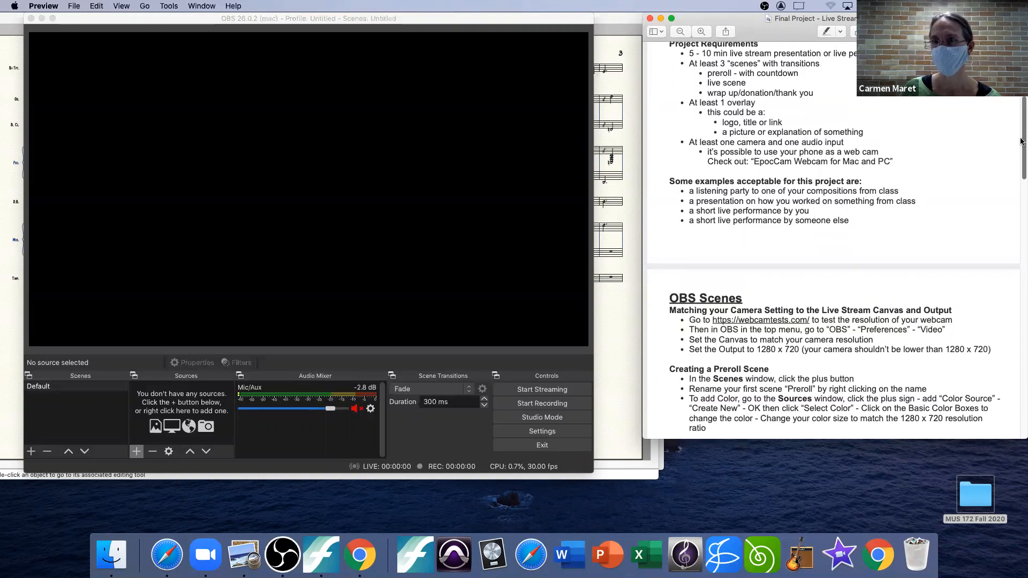
scroll(1021, 143, "down", 1)
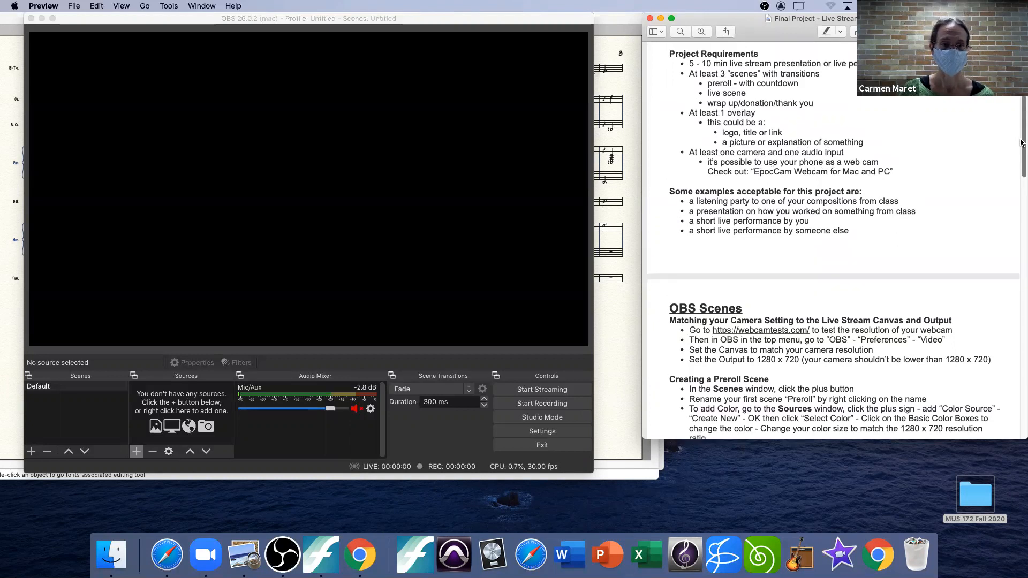
scroll(1021, 146, "down", 1)
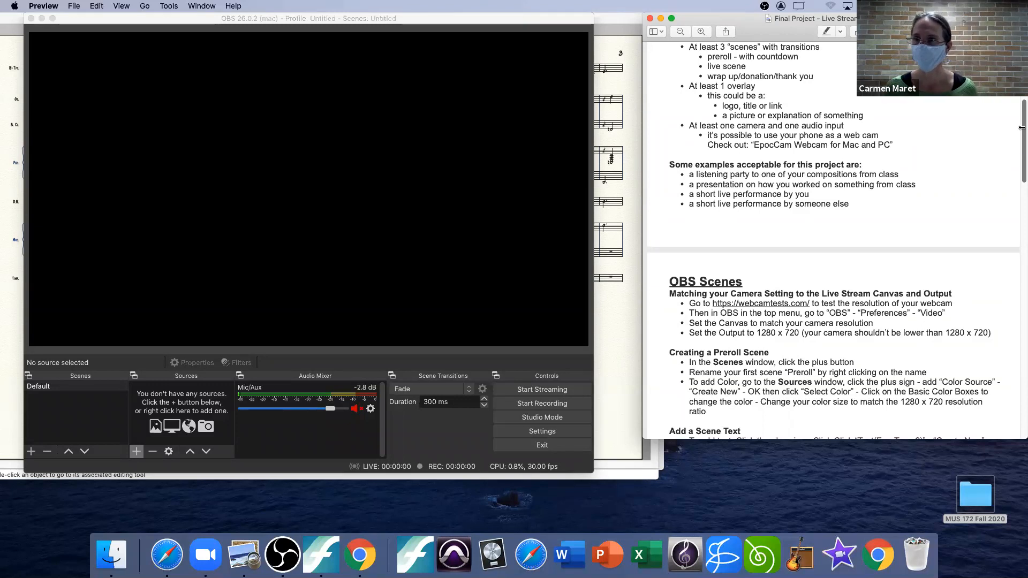
scroll(1022, 134, "down", 3)
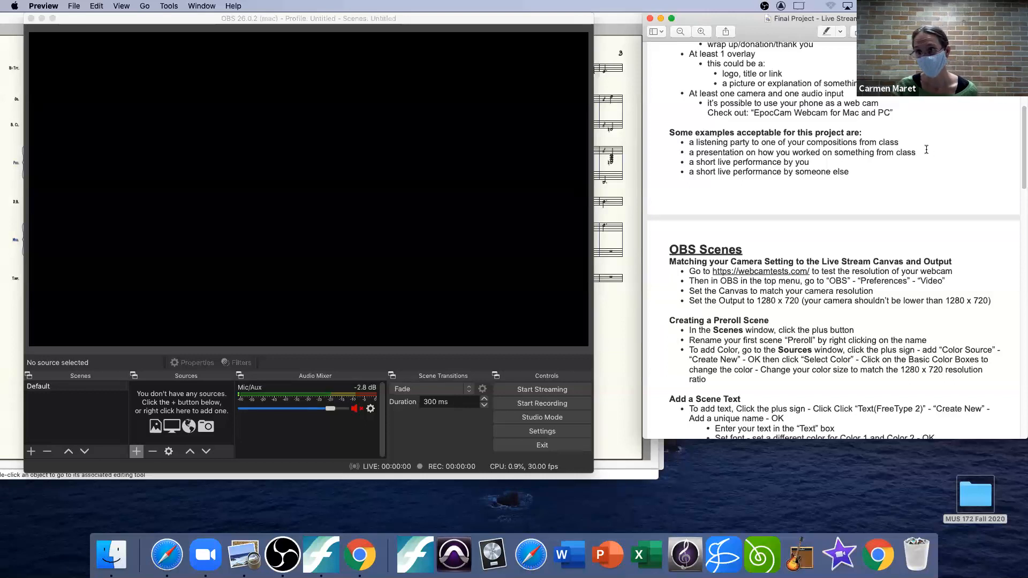
left_click_drag(926, 151, 862, 152)
left_click(902, 167)
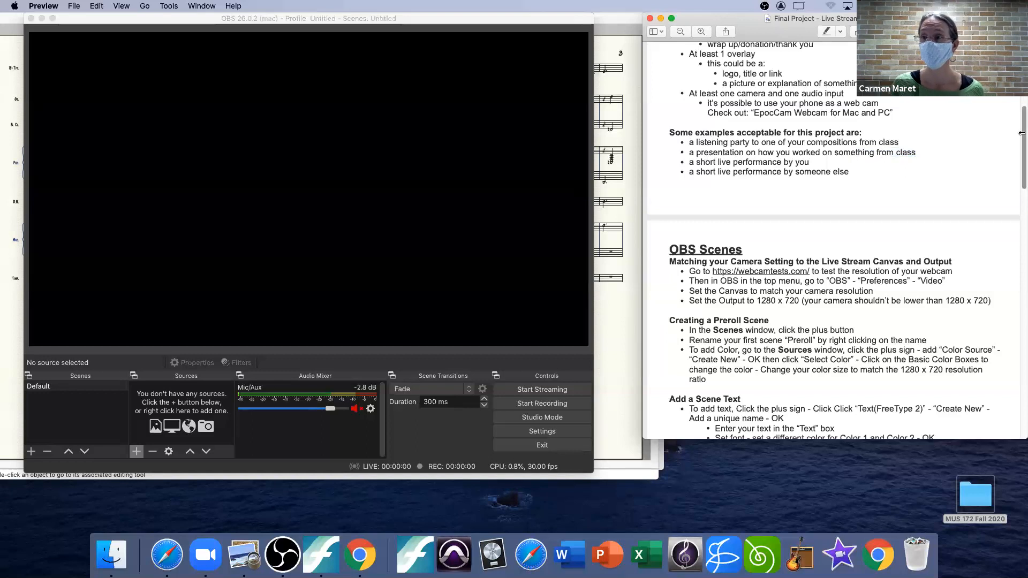
scroll(1022, 144, "down", 2)
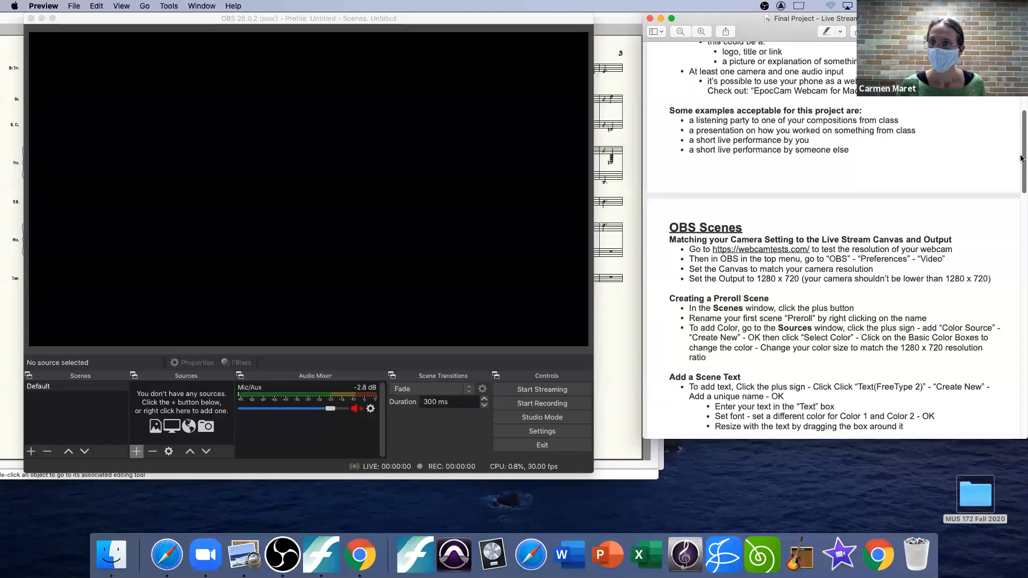
scroll(1021, 161, "down", 5)
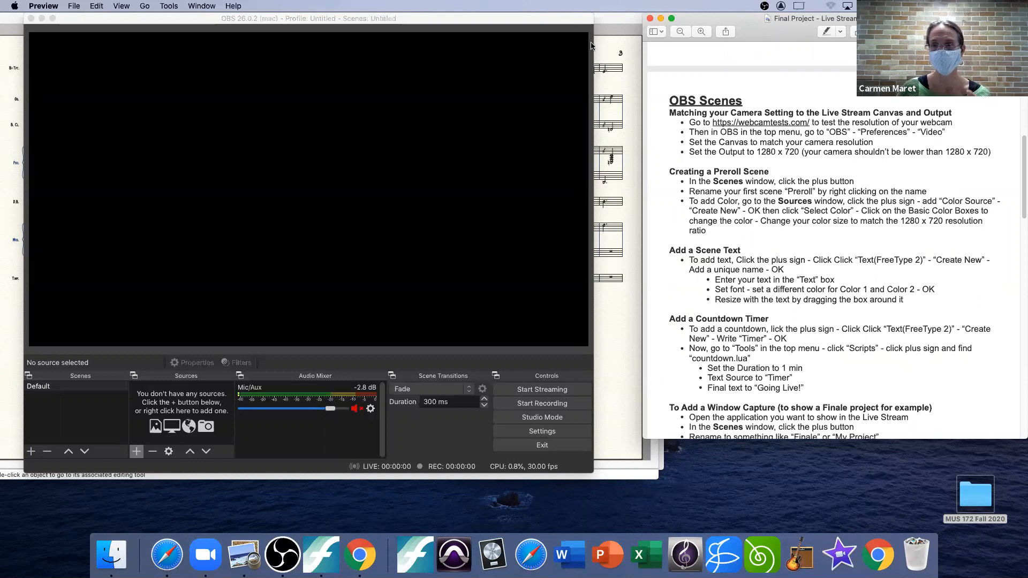
Step: Open the webcamtests.com link from the handout in Safari and run the camera test, allowing the site to use the camera
left_click(761, 123)
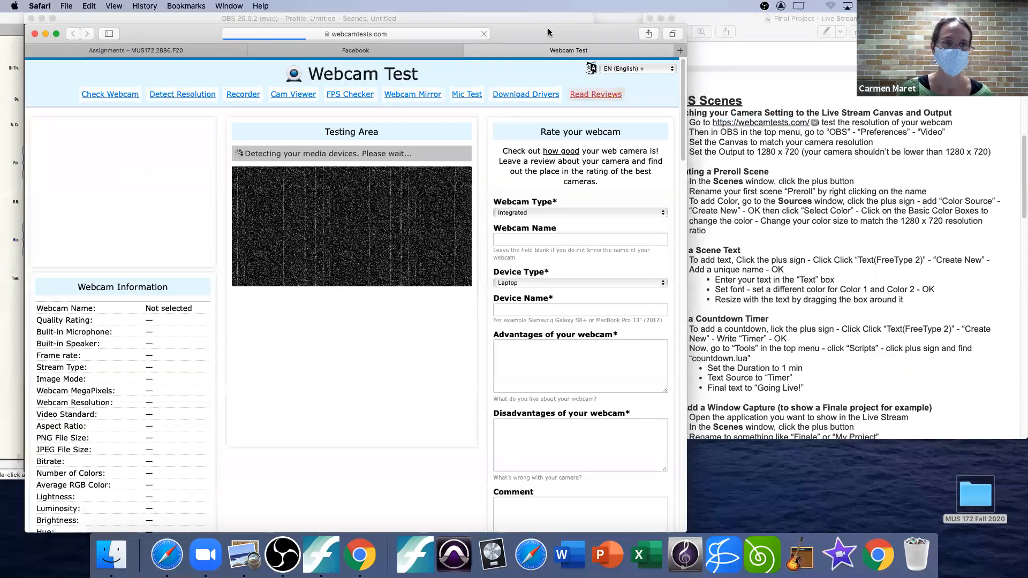
left_click_drag(548, 33, 551, 32)
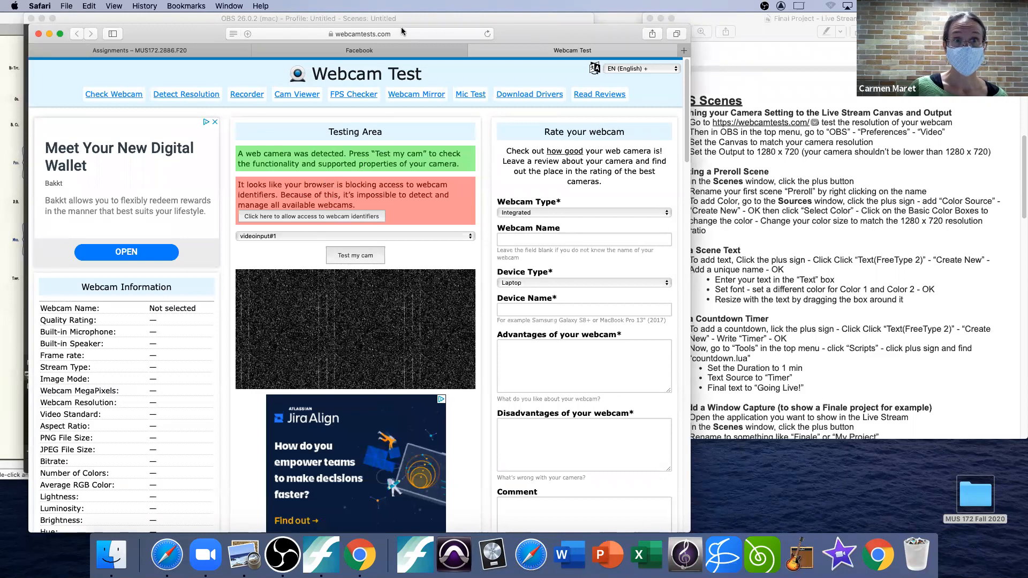
left_click(354, 257)
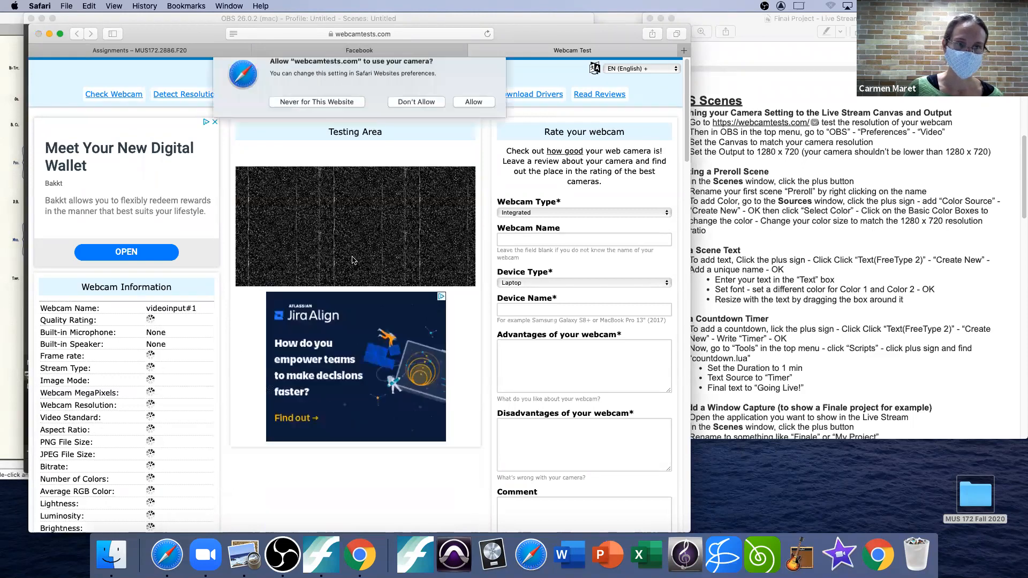
left_click(473, 111)
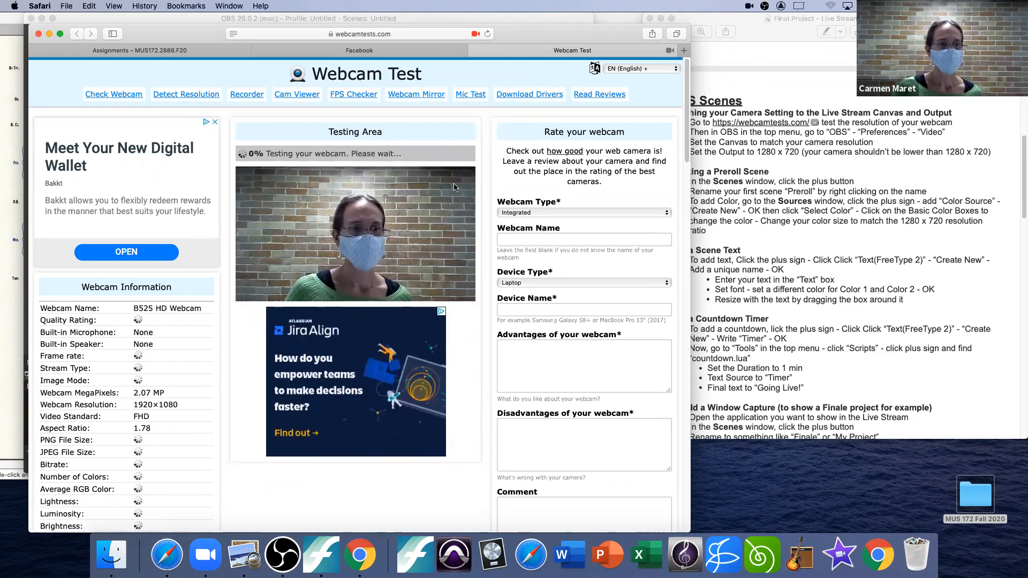
Step: Examine the Webcam Resolution entry in the test results and put the browser window away
left_click_drag(40, 404, 185, 401)
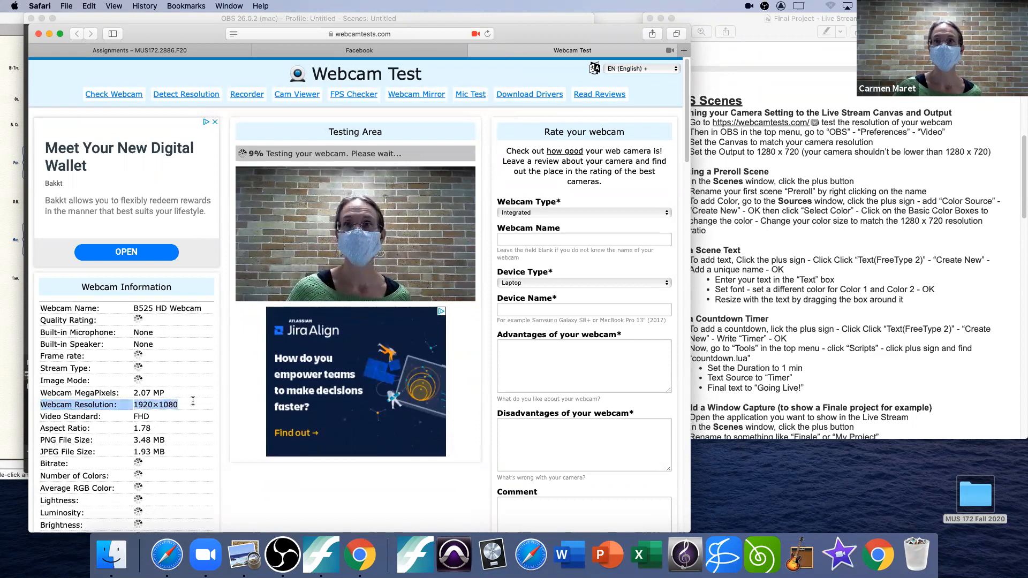
left_click_drag(181, 407, 44, 404)
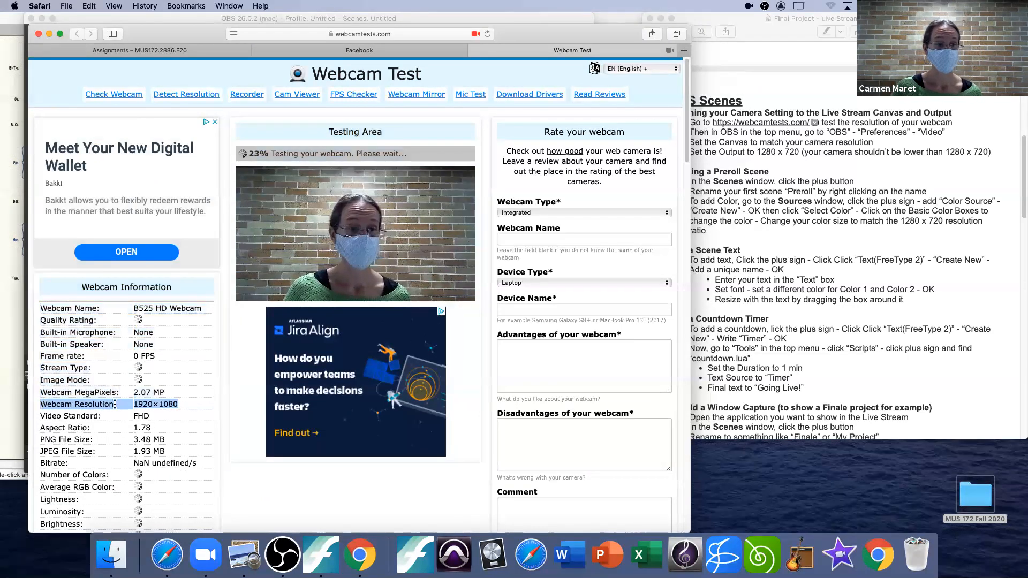
left_click(183, 405)
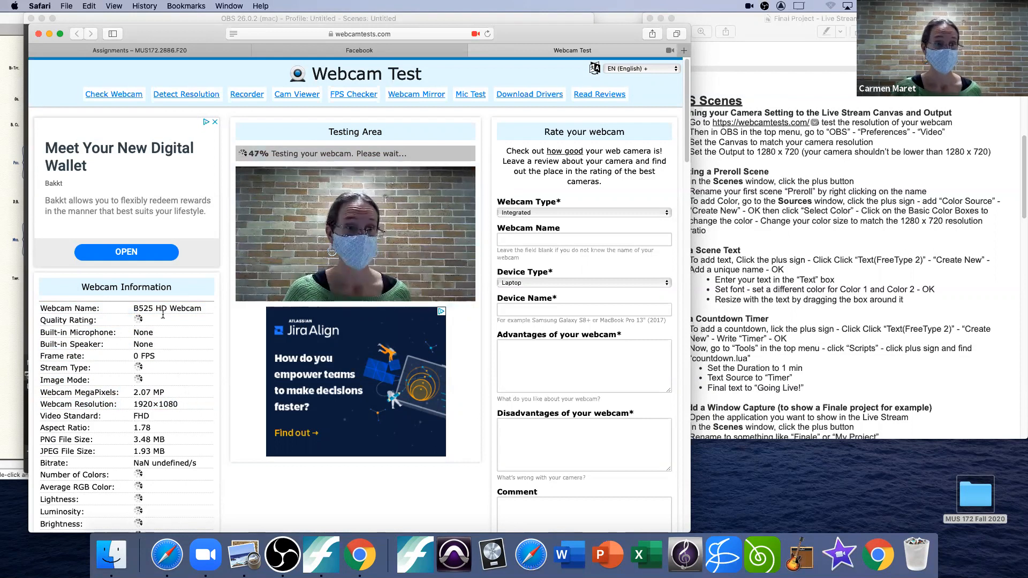
left_click_drag(133, 404, 179, 401)
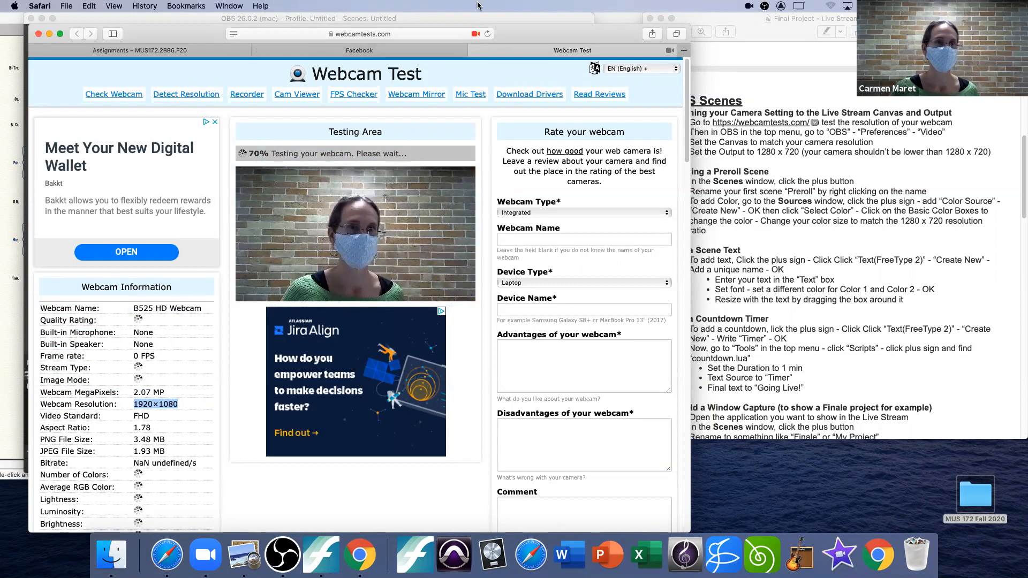
left_click_drag(516, 33, 518, 33)
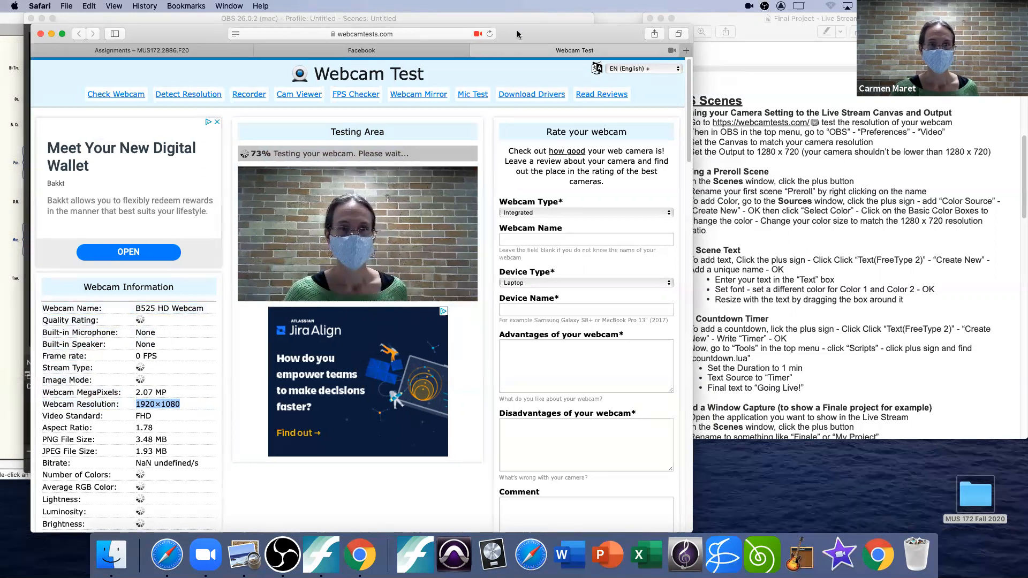
left_click(474, 51)
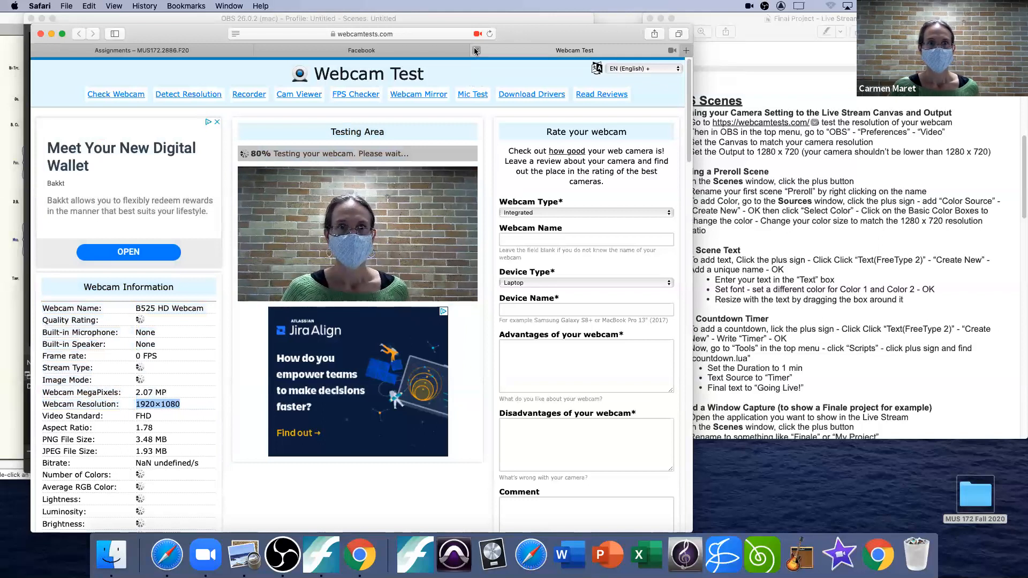
left_click(51, 34)
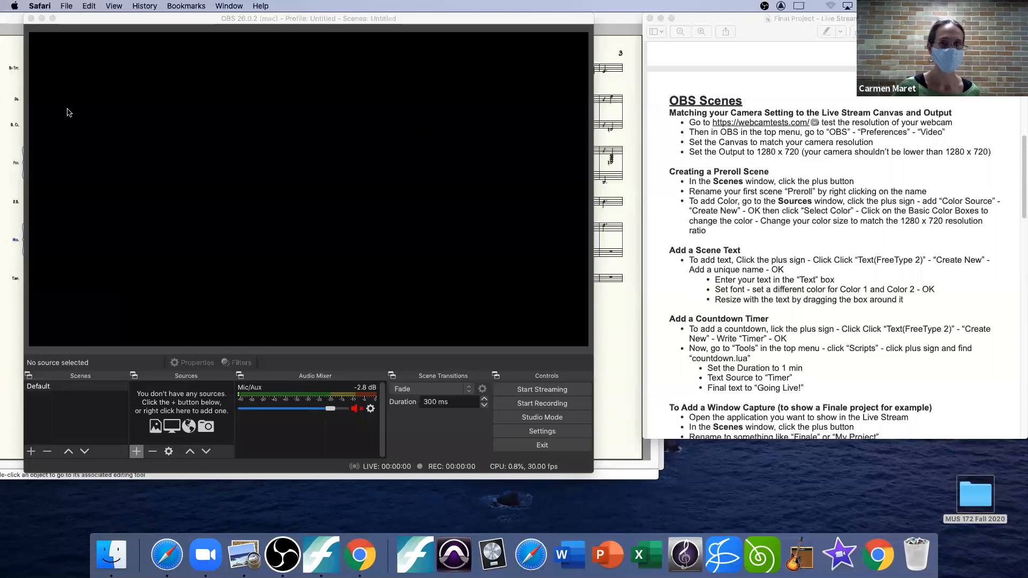
Step: Switch to OBS and check the canvas and output resolutions in its video settings against the handout, accepting the settings
left_click(303, 188)
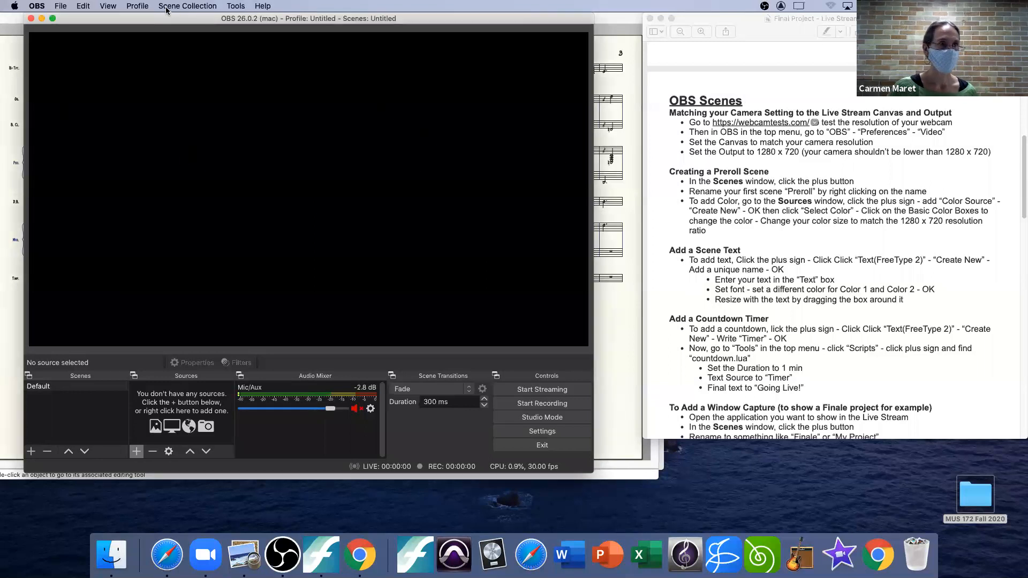
left_click(35, 7)
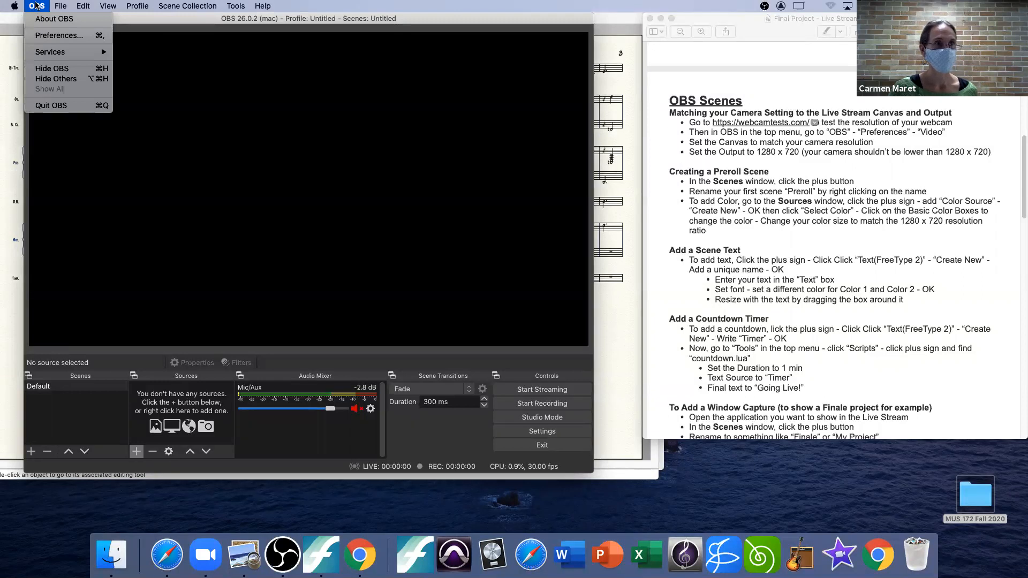
left_click(43, 36)
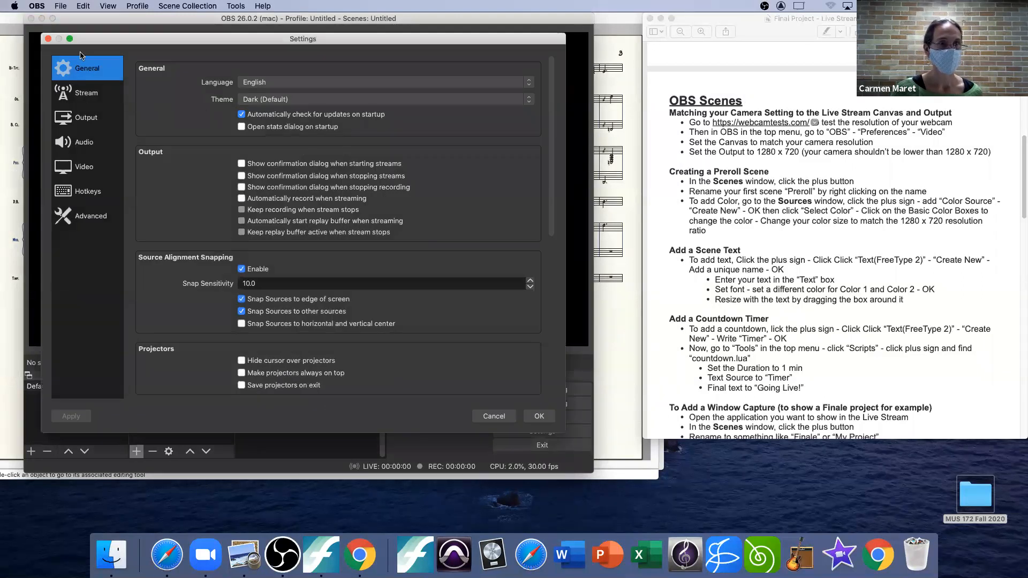
left_click(80, 170)
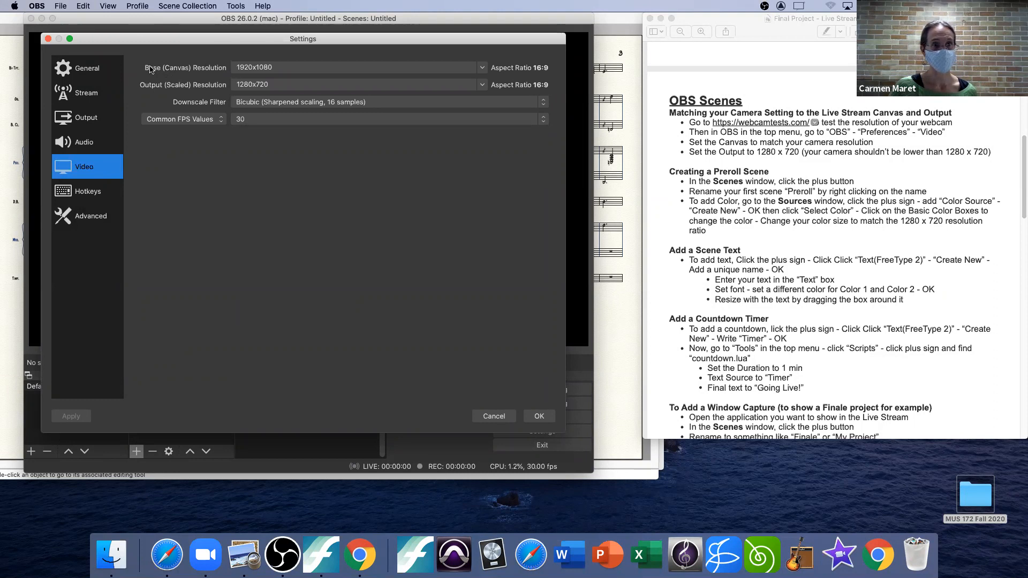
left_click(280, 67)
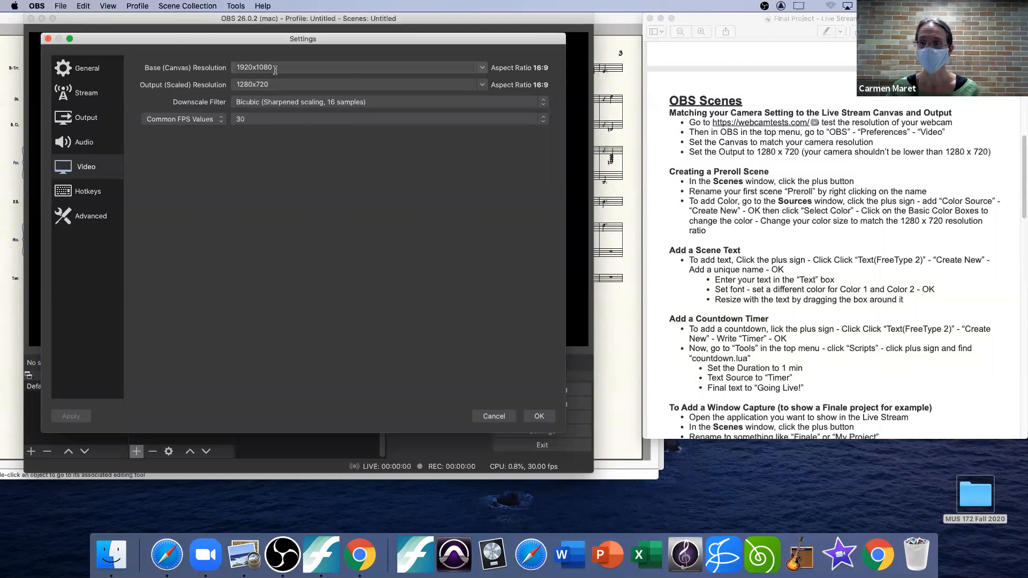
left_click(953, 152)
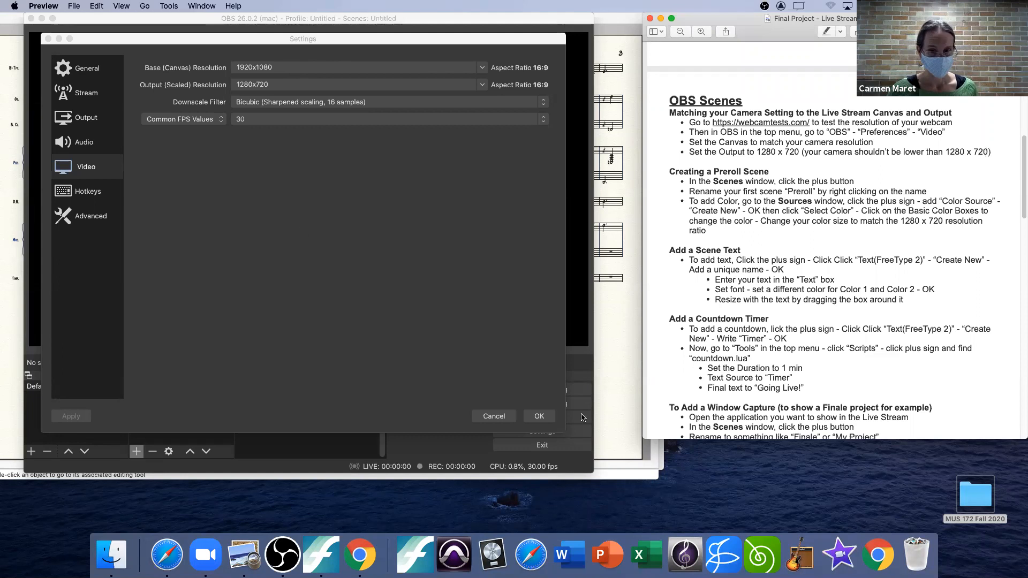
left_click(541, 416)
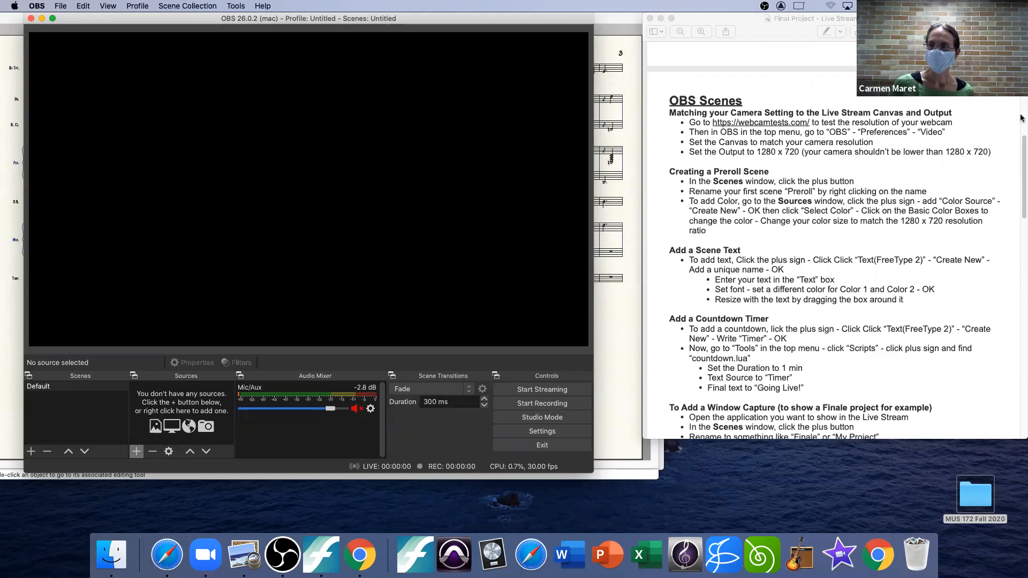
Step: Check the handout's preroll scene instructions and rename the Default scene in OBS as Preroll
left_click_drag(1022, 153, 1021, 161)
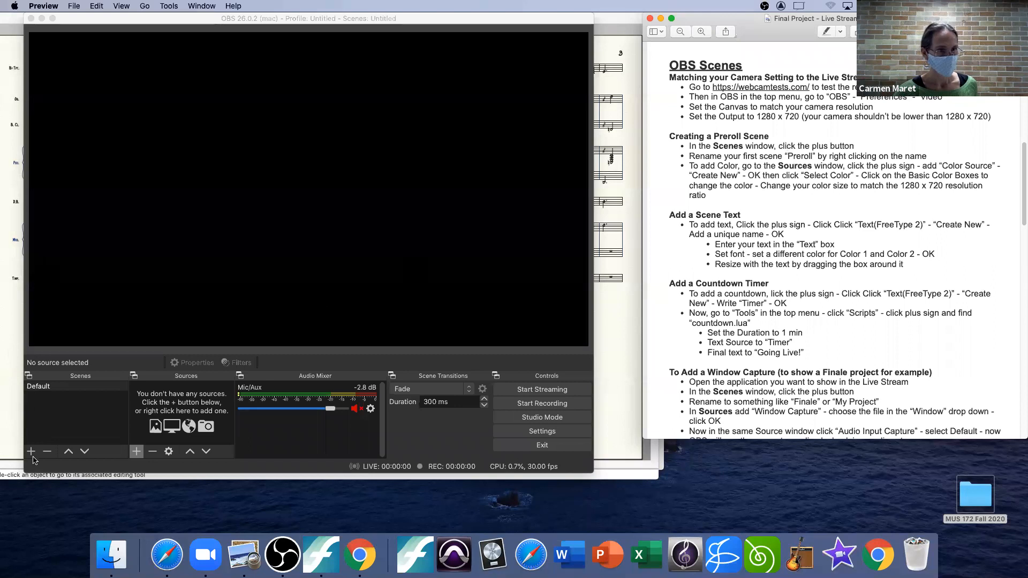
left_click(70, 380)
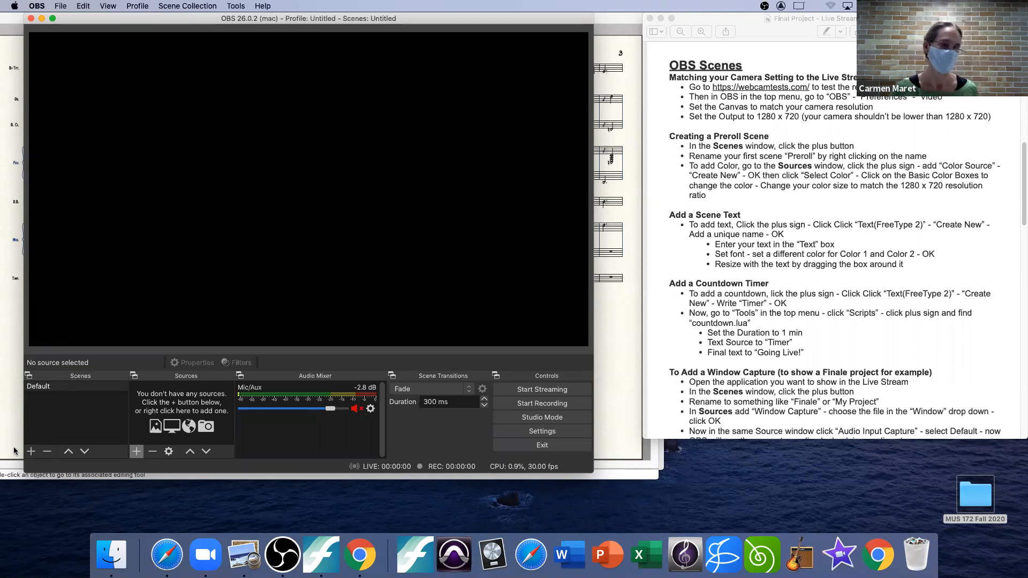
right_click(38, 391)
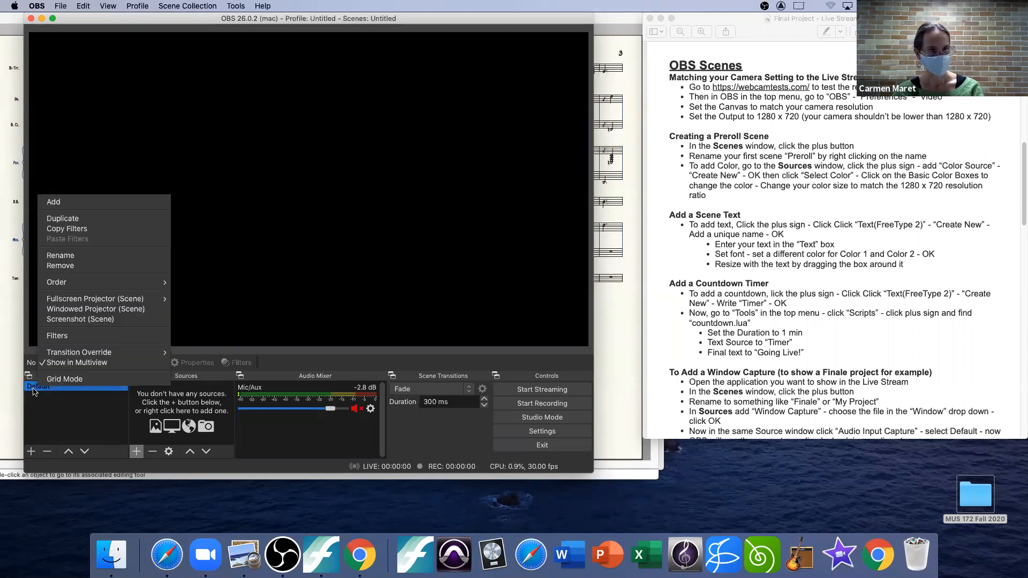
left_click(74, 254)
type("Preroll")
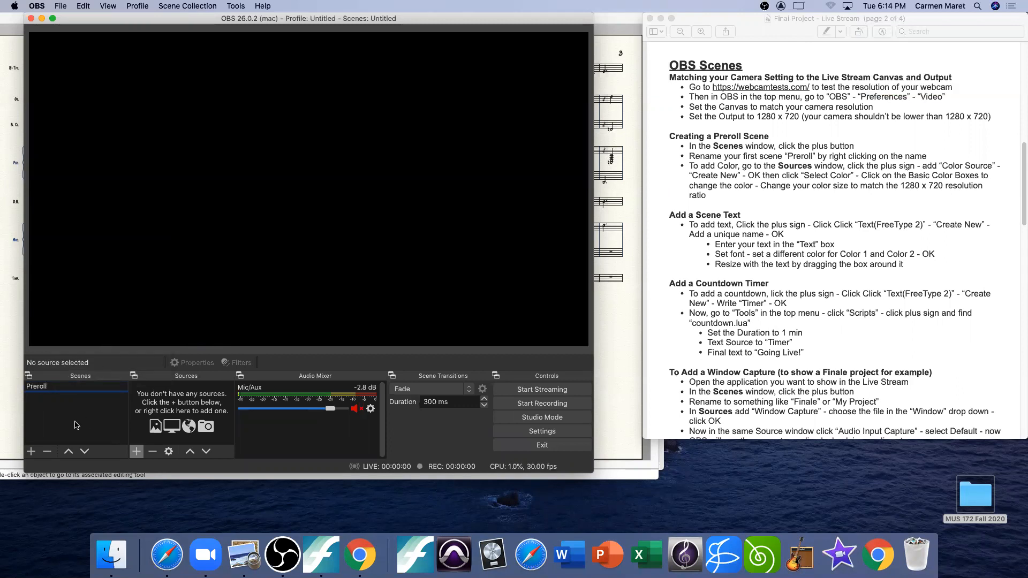
key("Return")
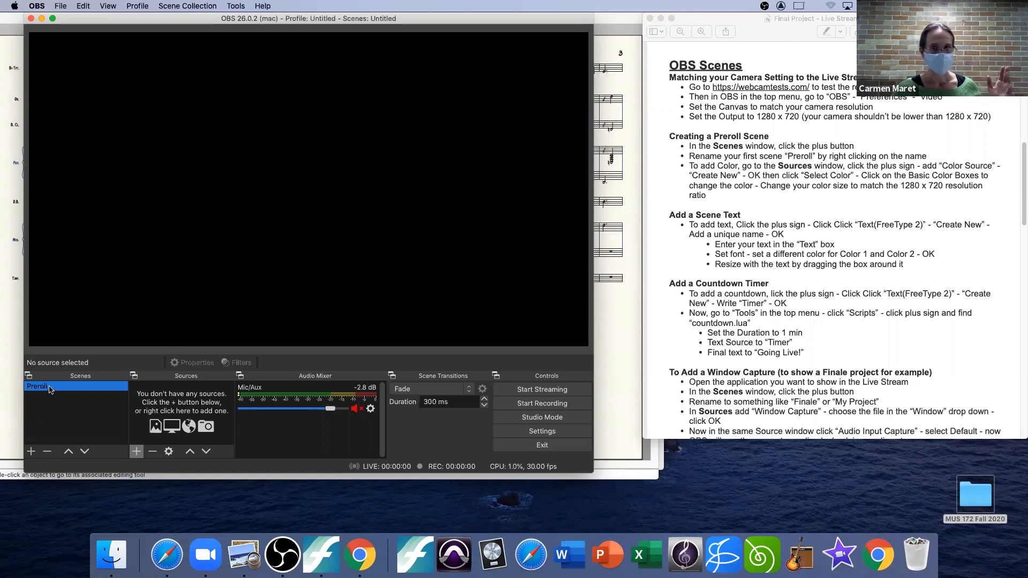
Step: Add a new Color Source named Background to the Preroll scene
left_click(136, 451)
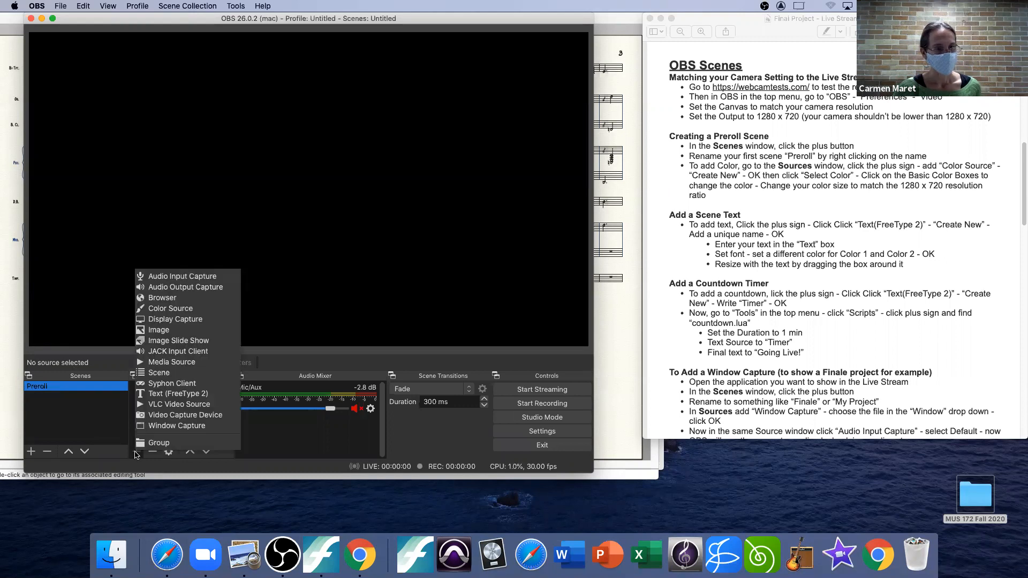
left_click(176, 308)
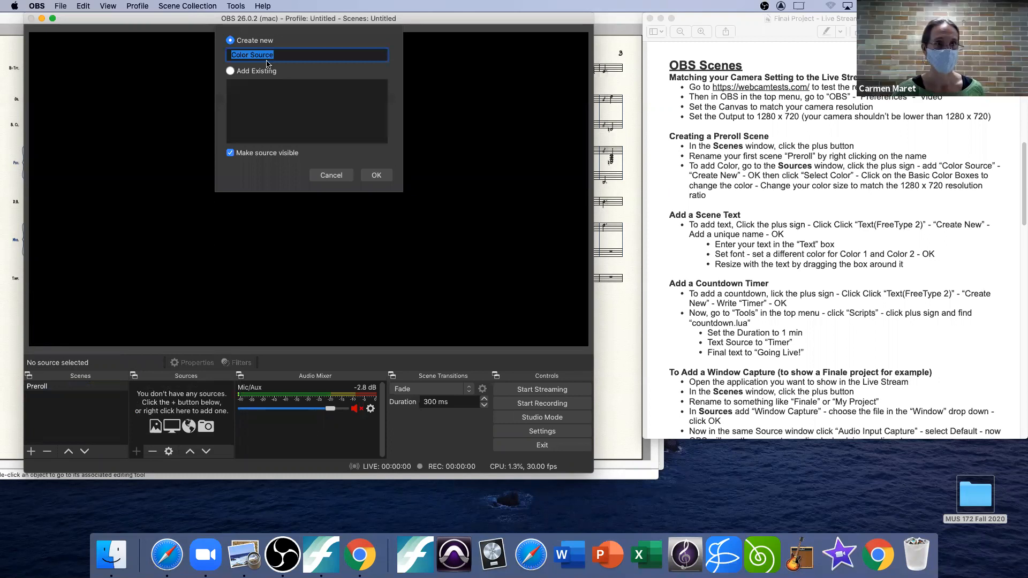
type("Background")
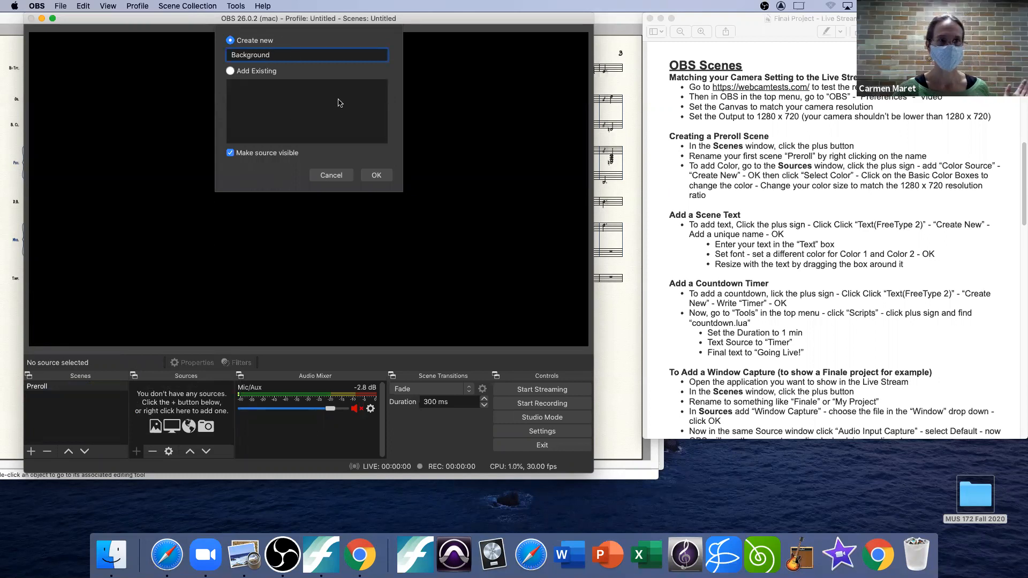
left_click(384, 178)
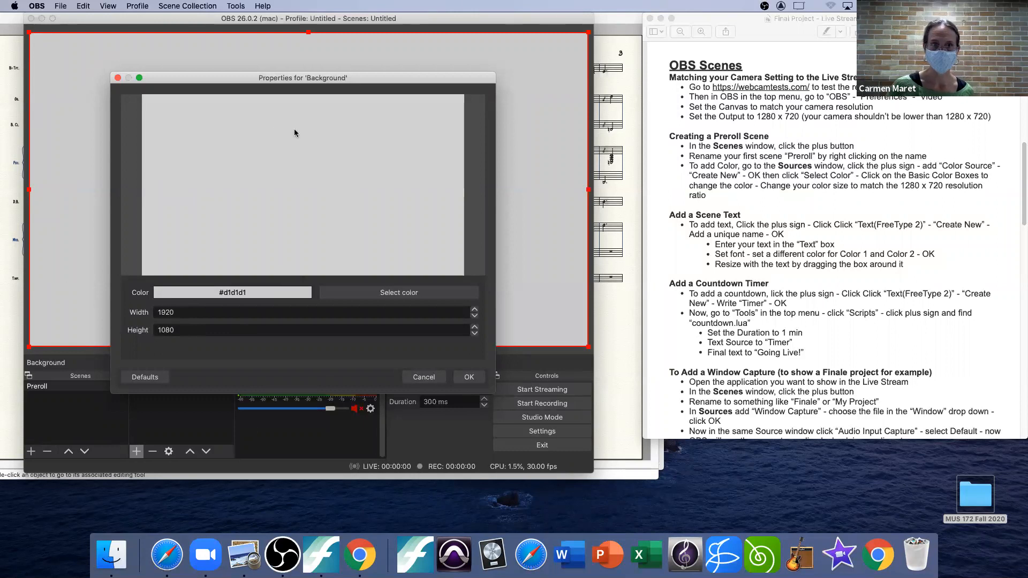
Step: Set the Background source's color to white (#ffffff) and accept its properties
left_click(399, 295)
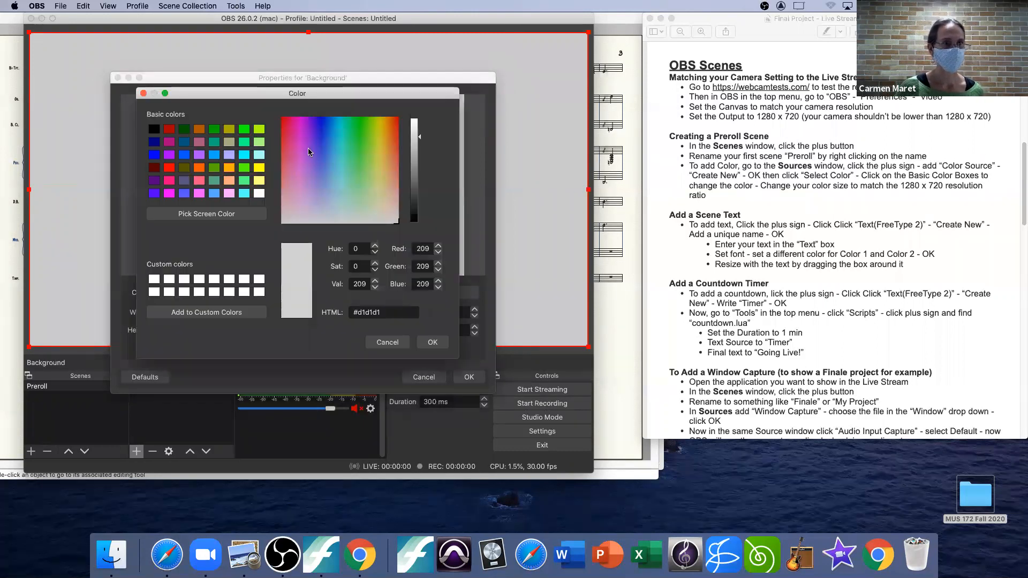
left_click(258, 193)
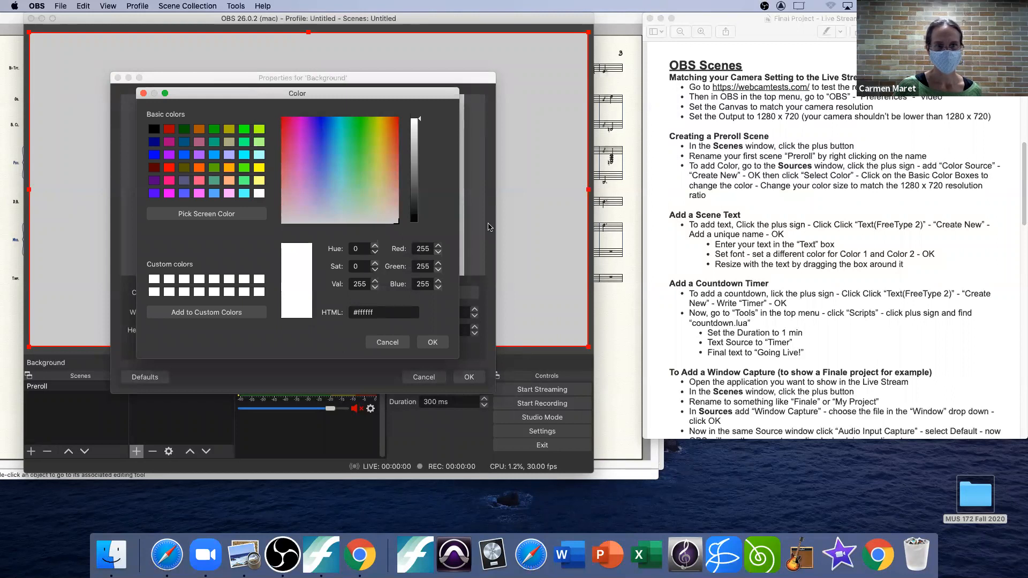
left_click(438, 342)
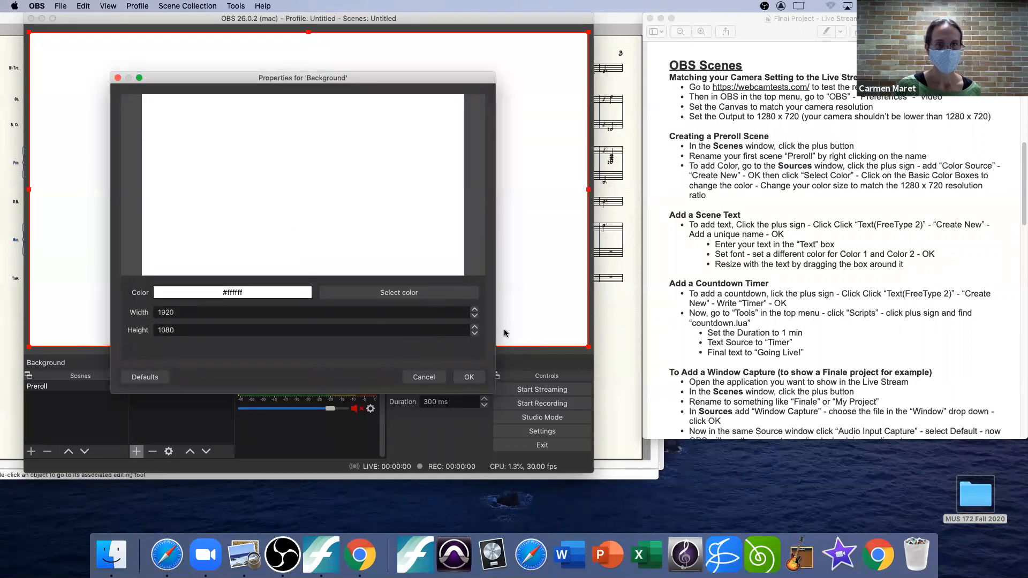
left_click(469, 377)
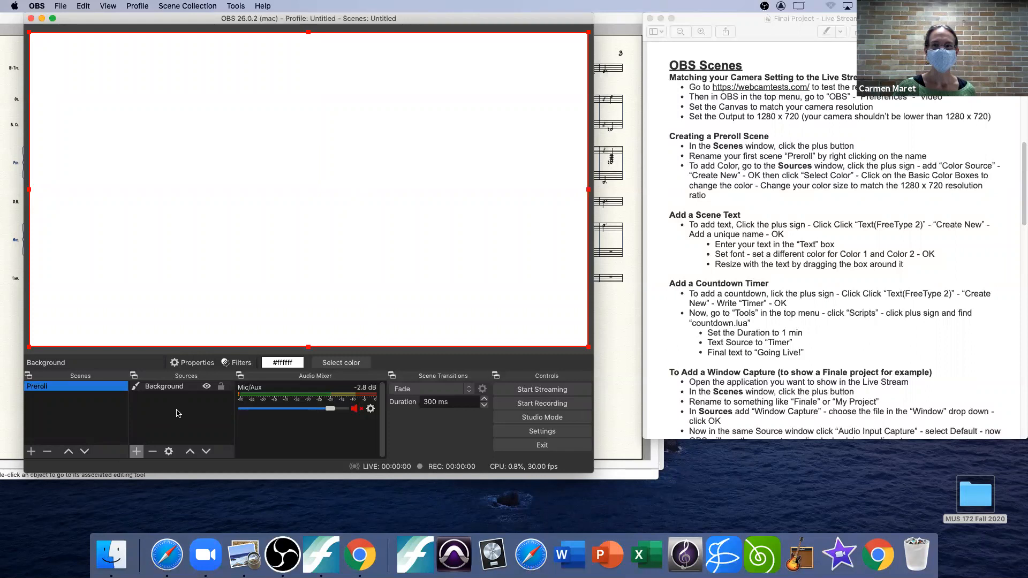
Step: Add a new Text (FreeType 2) source named Concert Title to the Preroll scene
left_click(136, 451)
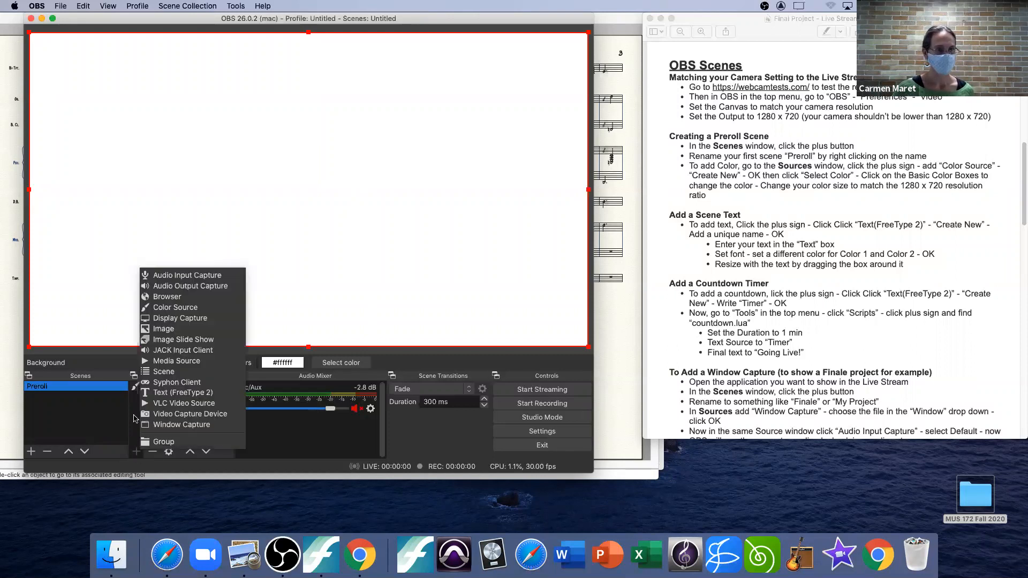
left_click(180, 395)
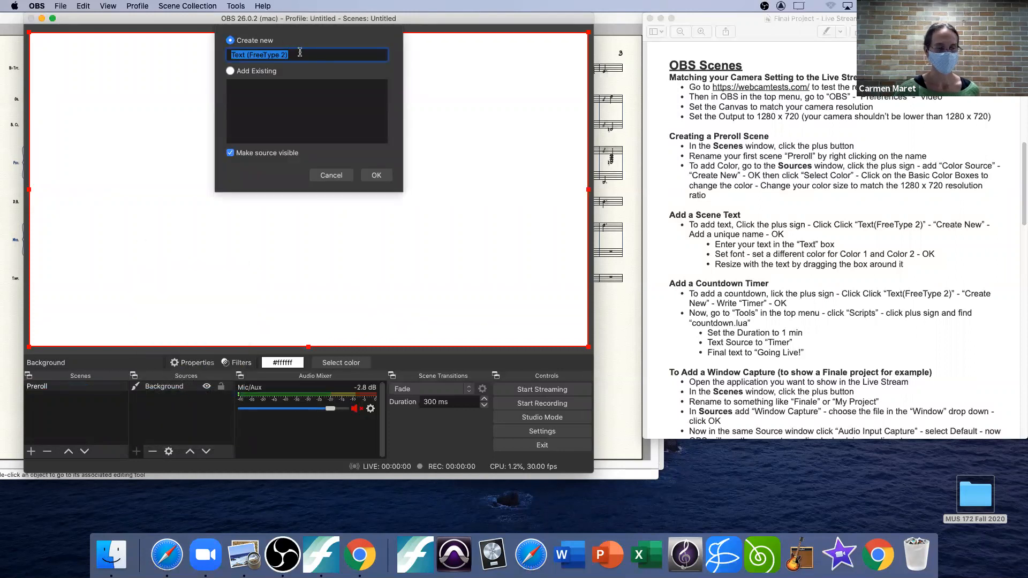
type("Cont")
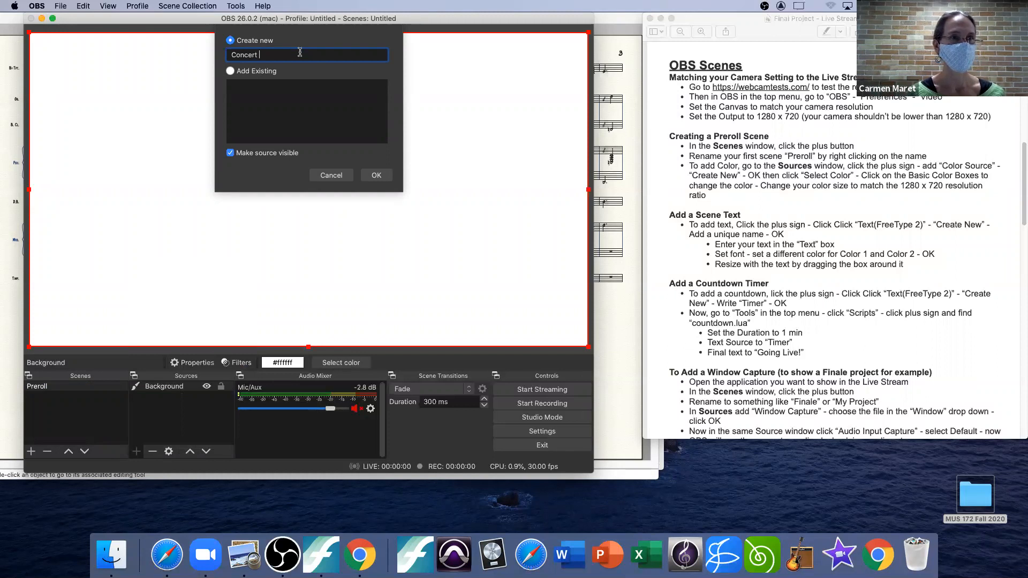
left_click(376, 175)
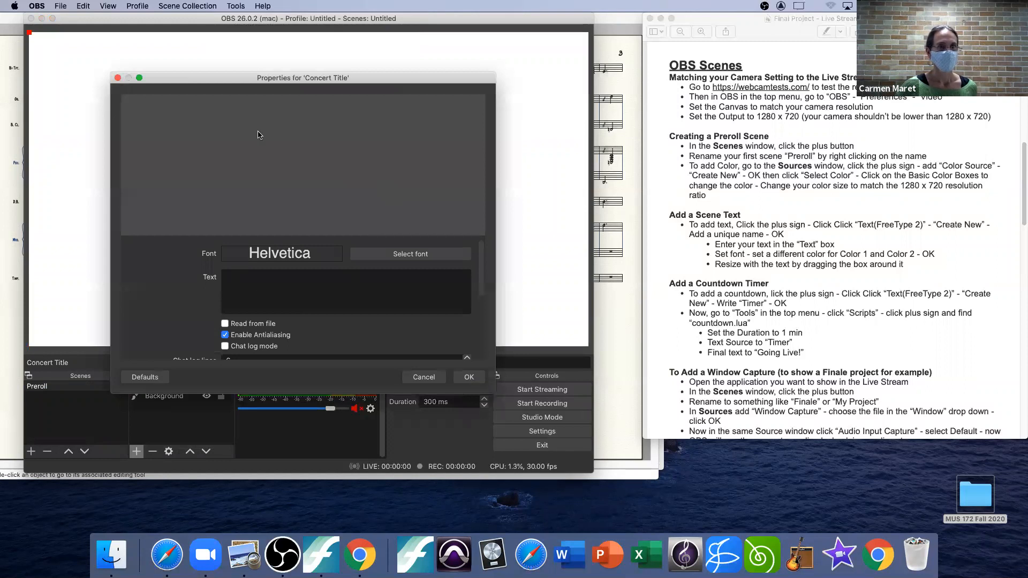
Step: Enter "Folias Duo Concert" as the text of the Concert Title source
left_click(269, 281)
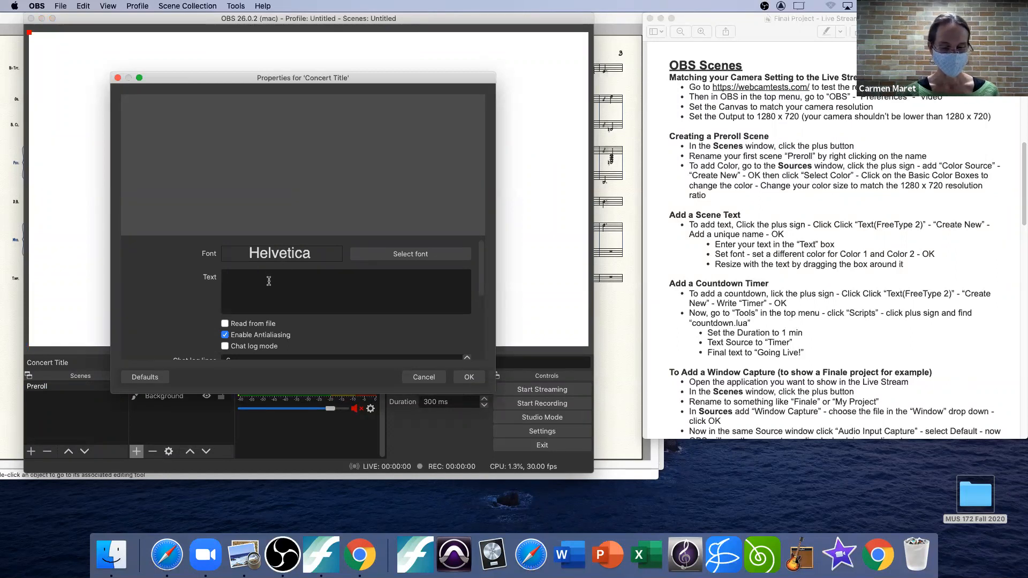
type("folia")
key("BackSpace")
key("BackSpace")
key("BackSpace")
key("BackSpace")
key("BackSpace")
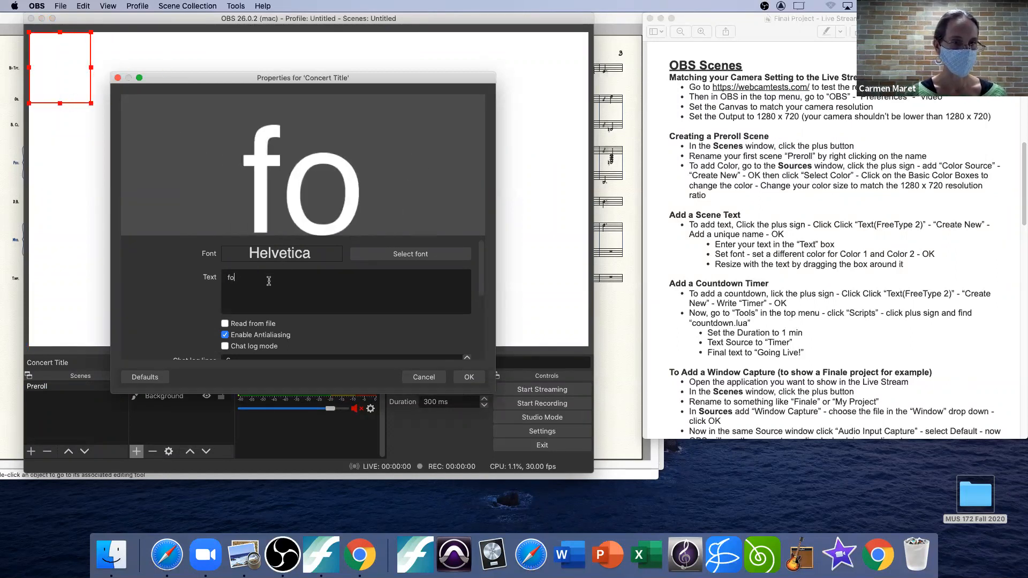
type("Folias Dyo")
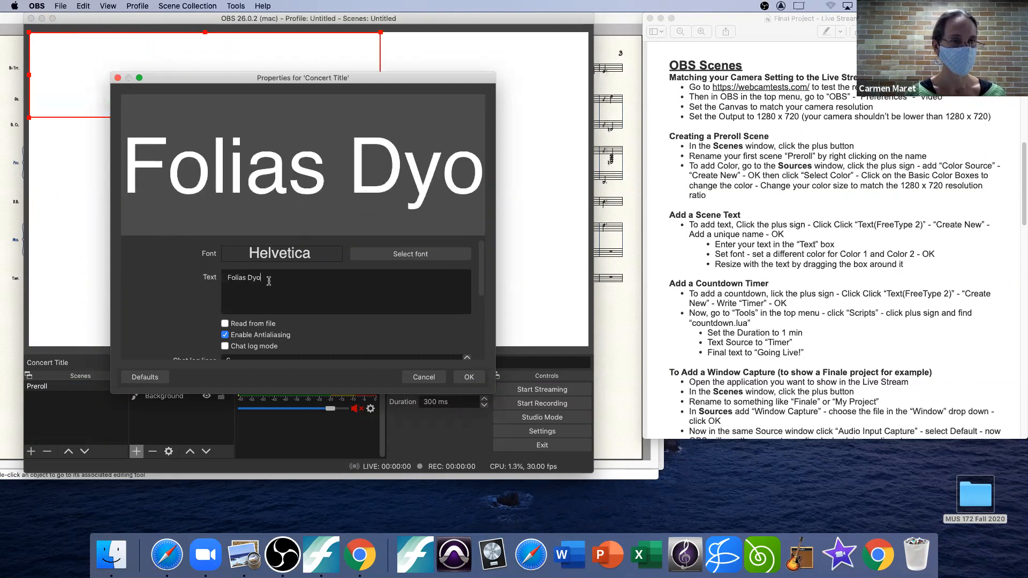
key("BackSpace")
key("BackSpace")
type("uo Concert")
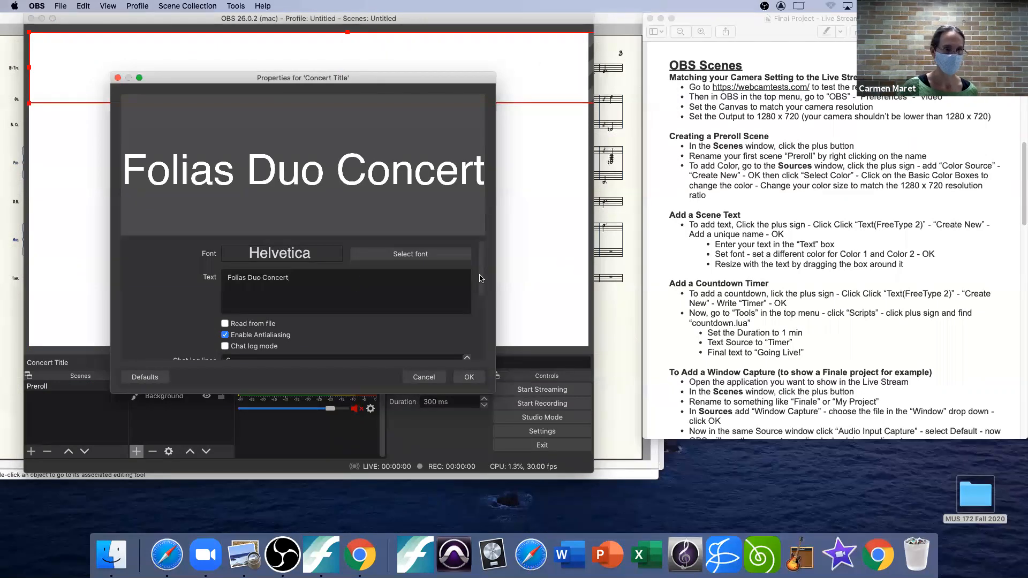
Step: Set Color 1 of the Concert Title text to black (#000000)
scroll(479, 279, "down", 5)
scroll(484, 279, "up", 3)
scroll(479, 300, "down", 8)
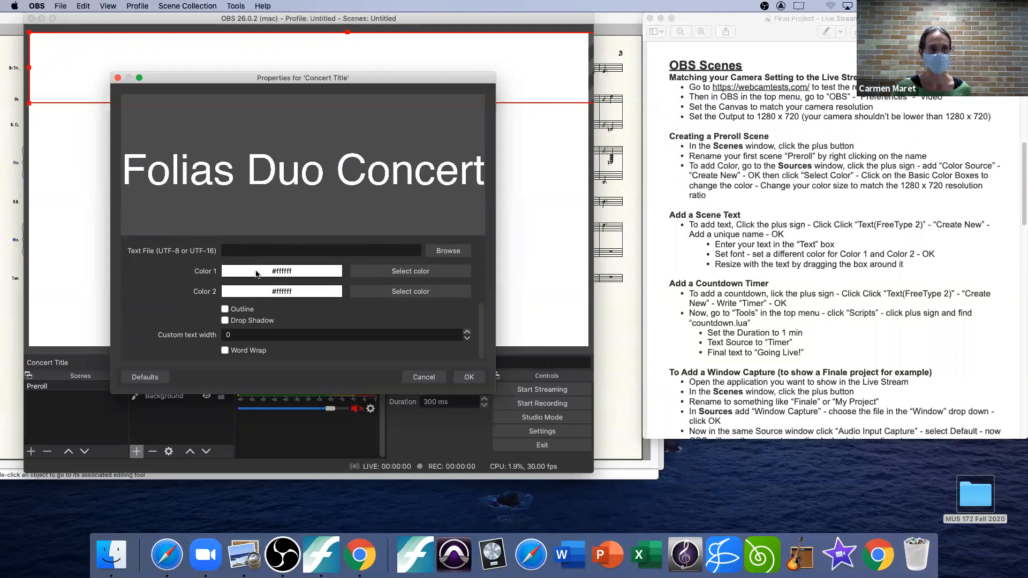
left_click(409, 272)
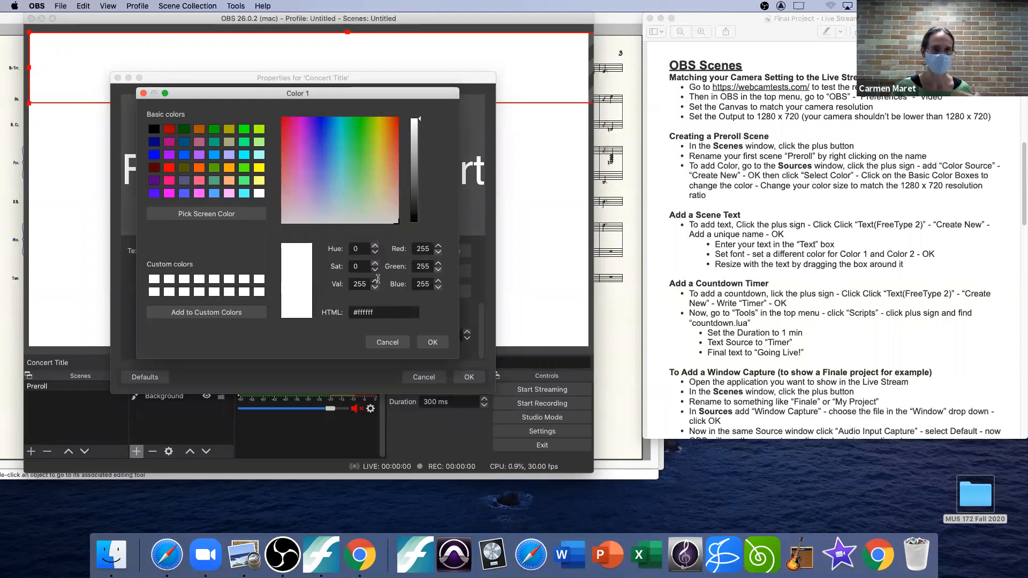
left_click(392, 343)
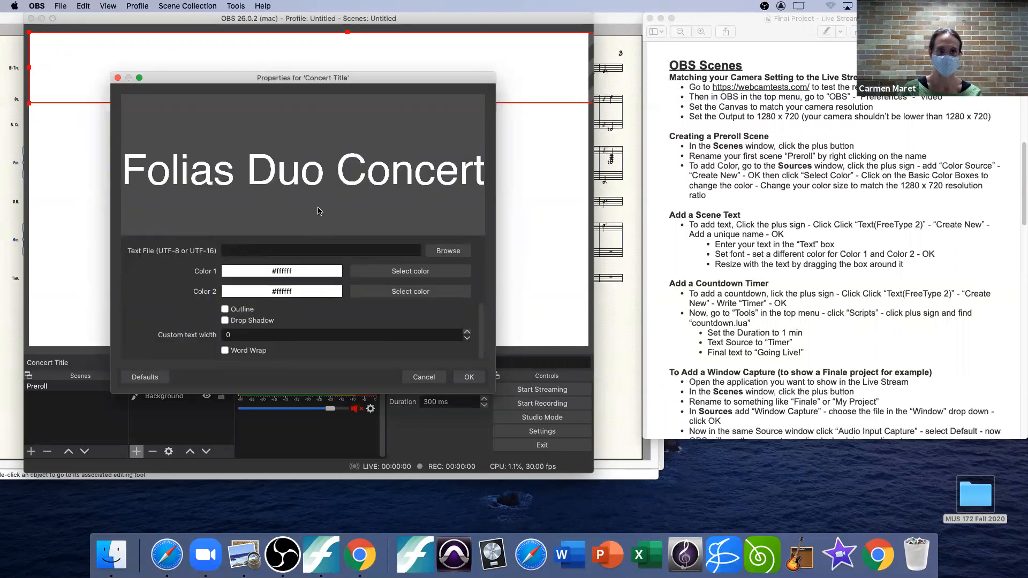
left_click(417, 272)
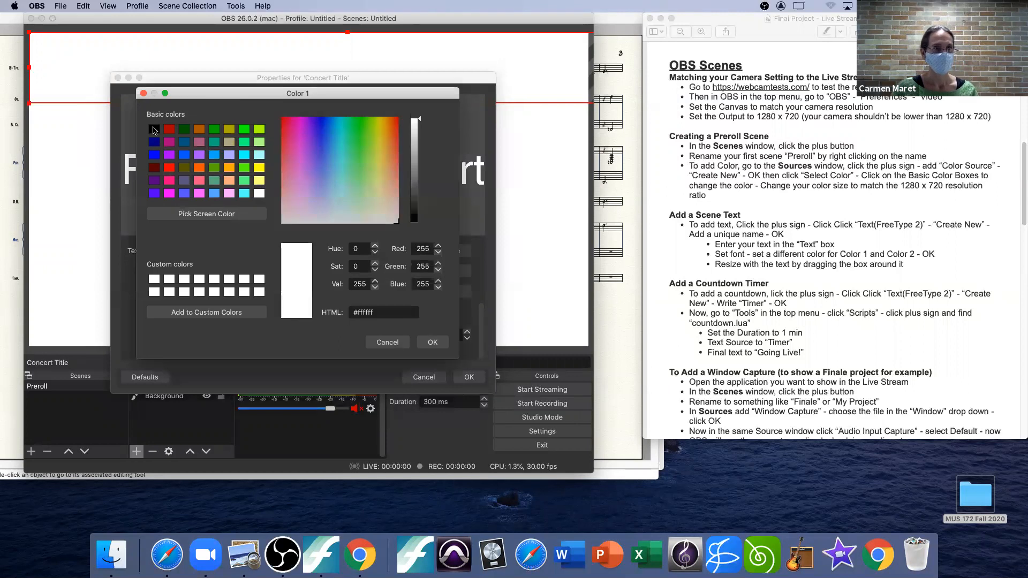
left_click(154, 129)
left_click(432, 342)
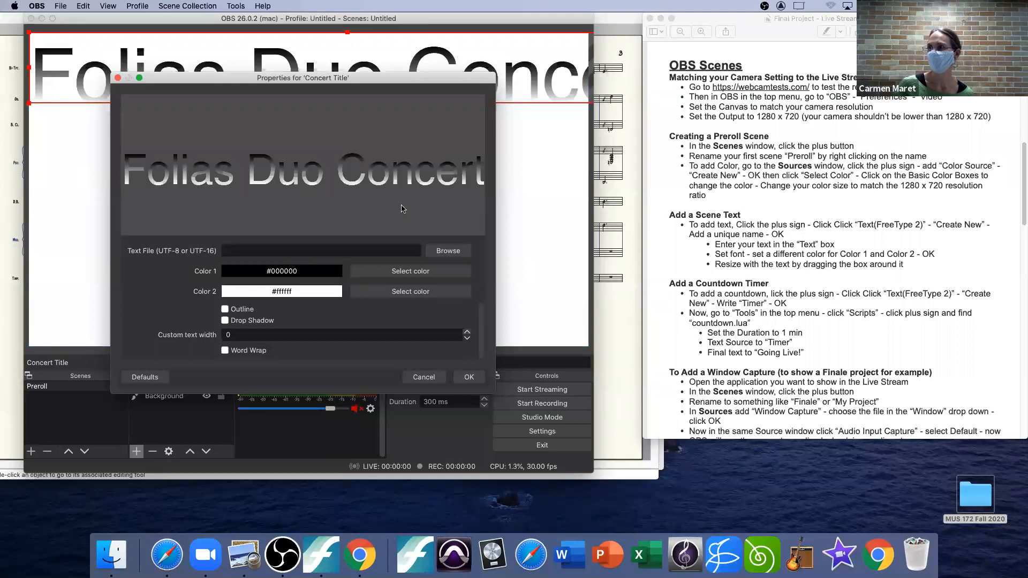
Step: Set Color 2 of the Concert Title text to black (#000000) and accept the source's properties
left_click(413, 292)
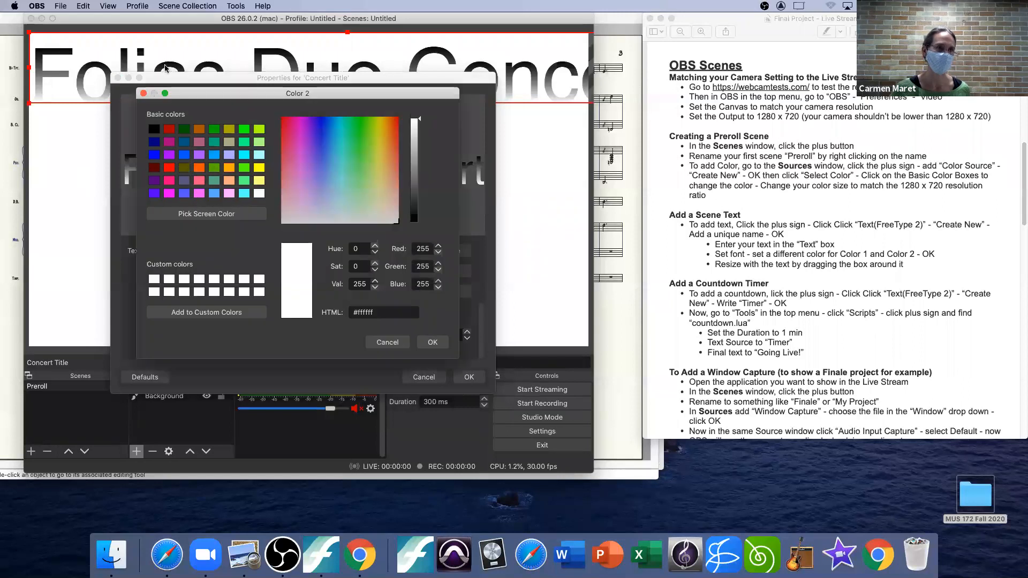
left_click(154, 129)
left_click(432, 342)
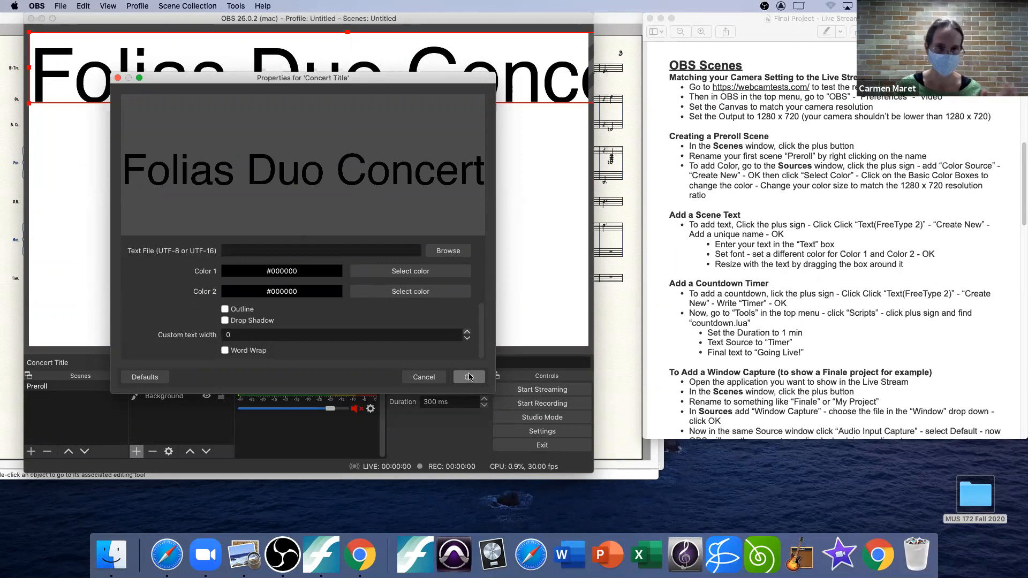
scroll(482, 343, "up", 5)
scroll(484, 346, "down", 3)
scroll(484, 347, "down", 1)
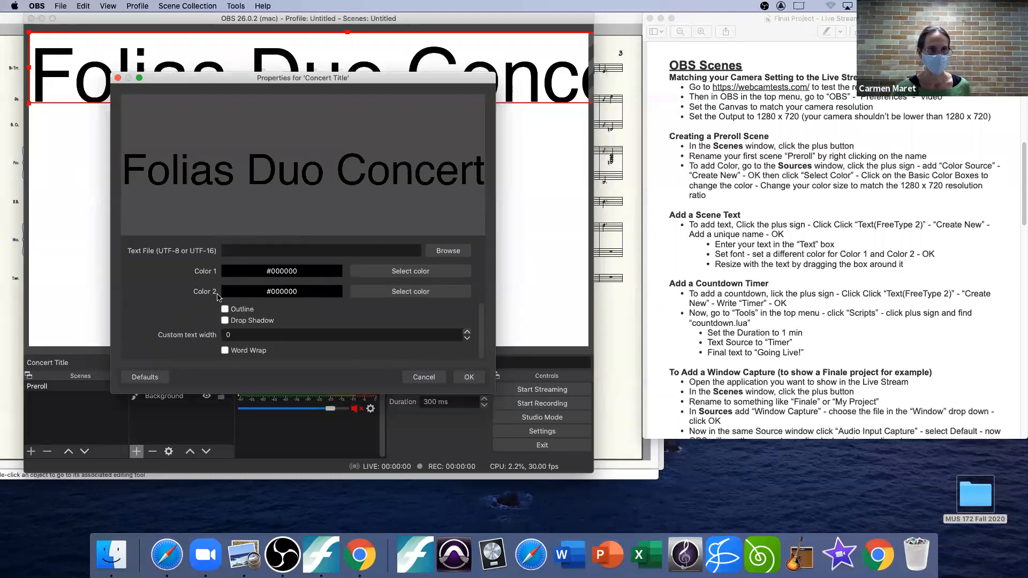
left_click(469, 378)
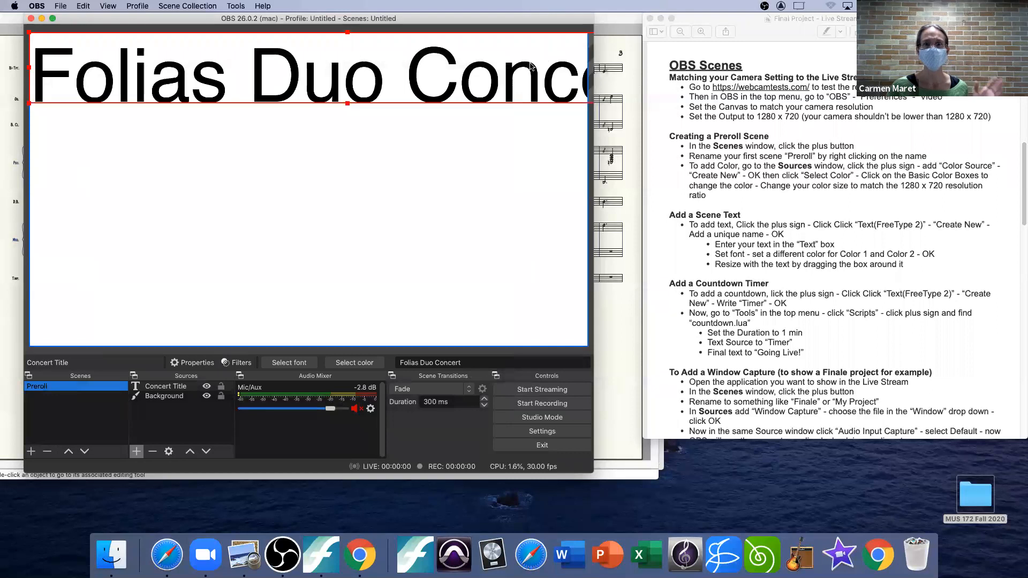
Step: Scale the concert title down to about half the canvas width and place it horizontally centered, slightly above the middle
left_click(348, 32)
left_click_drag(353, 39, 216, 72)
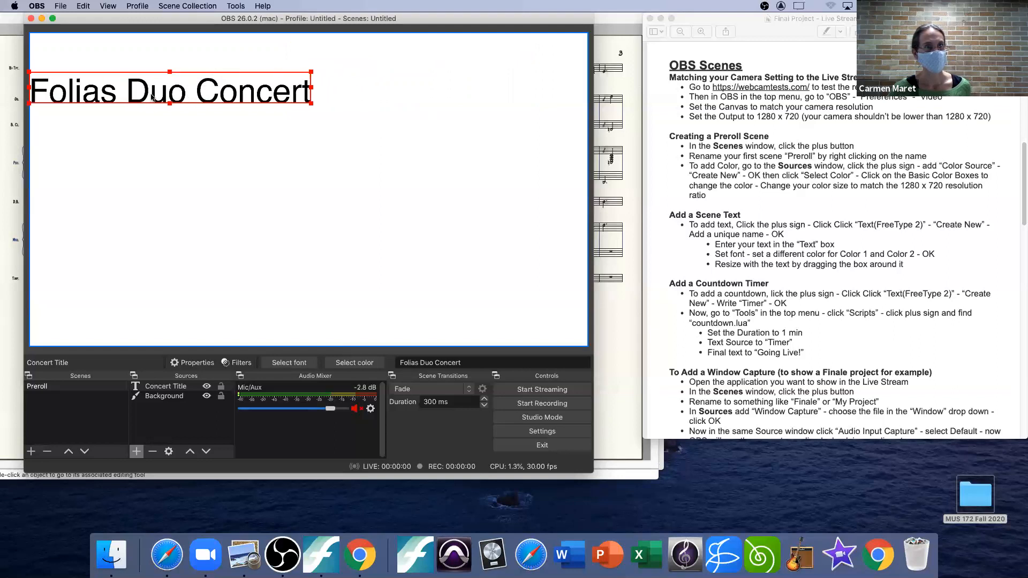
left_click_drag(148, 87, 284, 155)
left_click(438, 125)
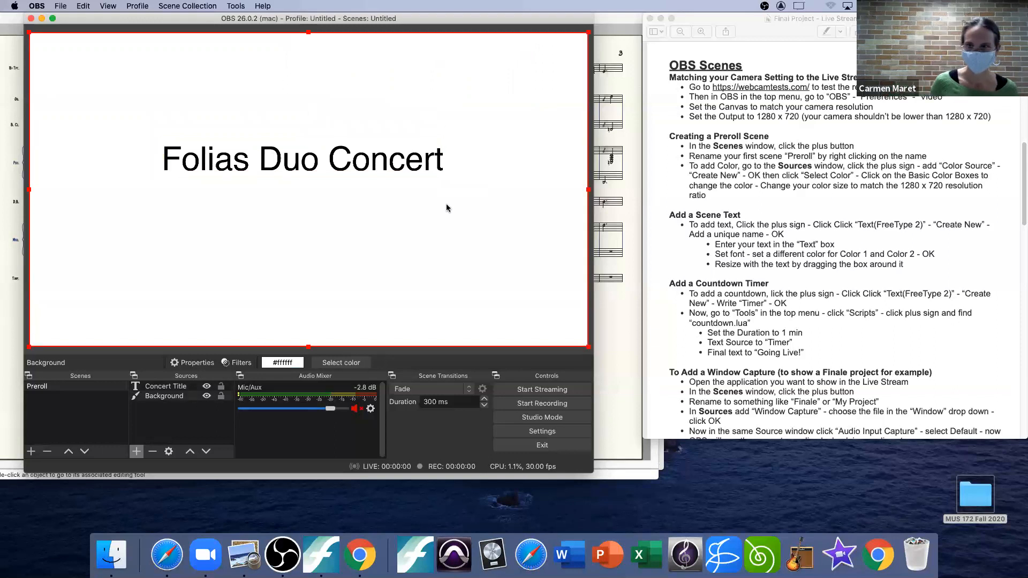
Step: Create a new Text (FreeType 2) source named "Timer" in the Preroll scene
left_click_drag(1021, 186, 1022, 202)
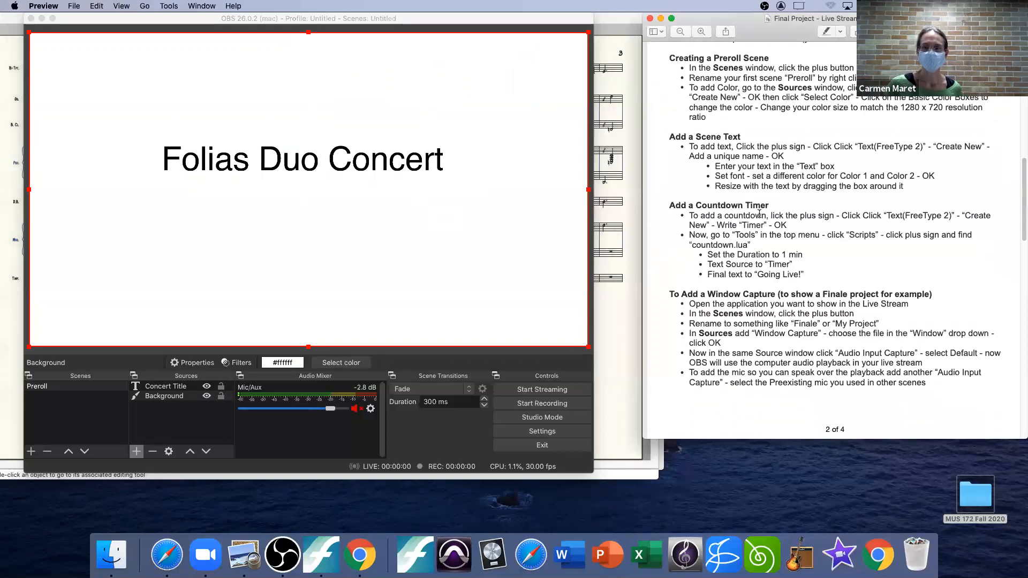
left_click(136, 452)
left_click(196, 395)
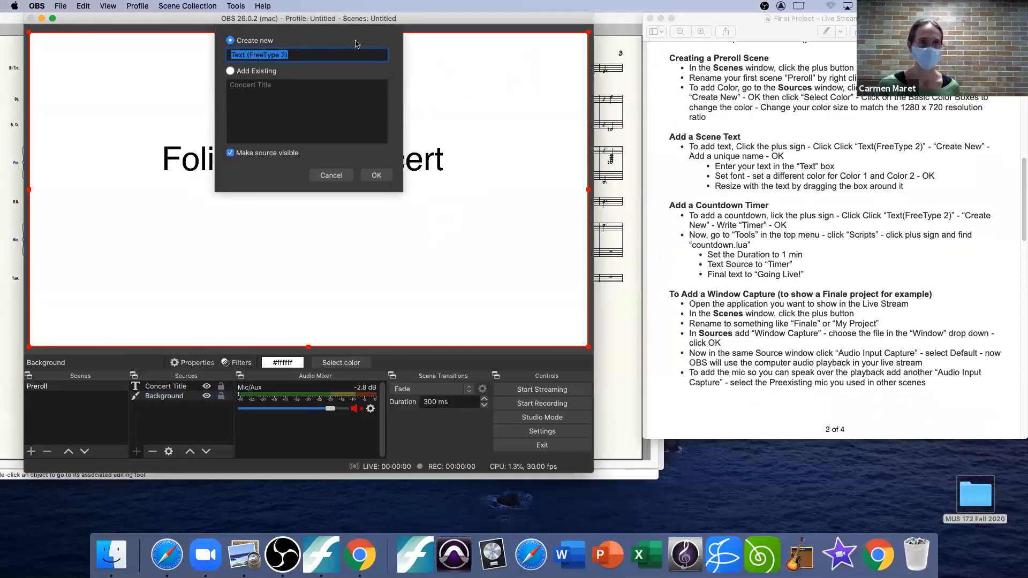
type("Timer")
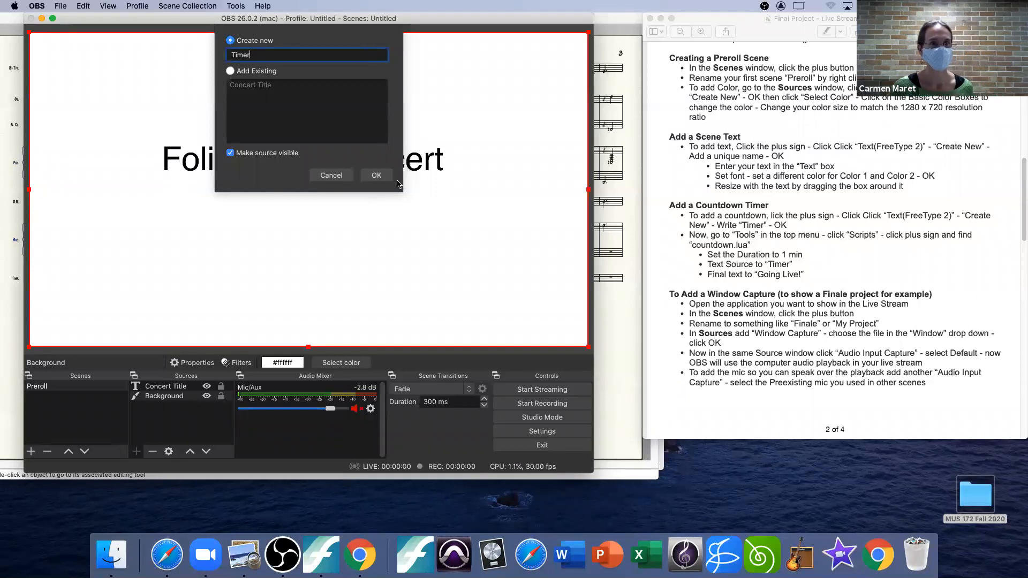
left_click(377, 176)
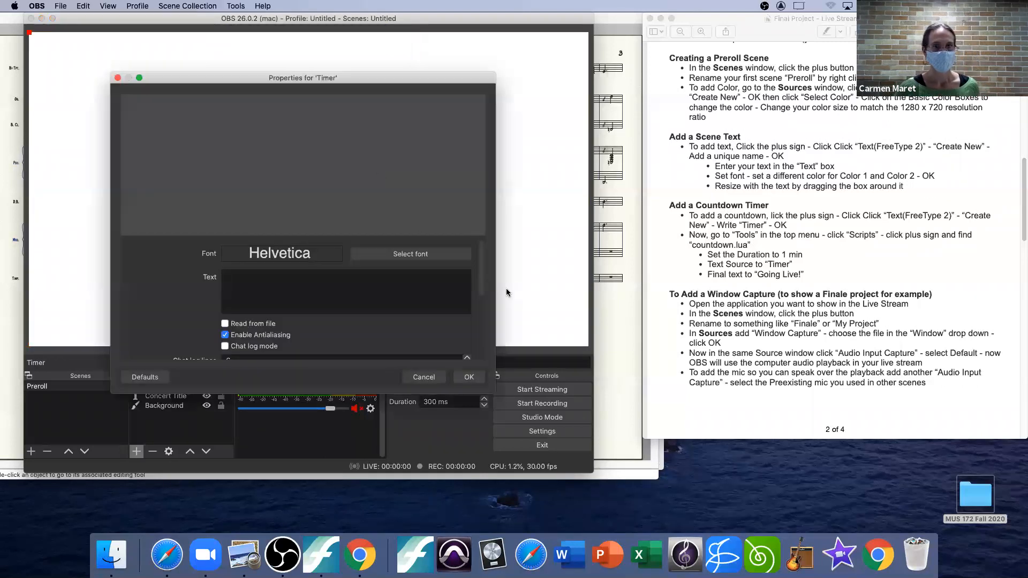
Step: Set Color 1 and Color 2 of the Timer text to black (#000000) and accept the source's properties
left_click_drag(481, 275, 486, 337)
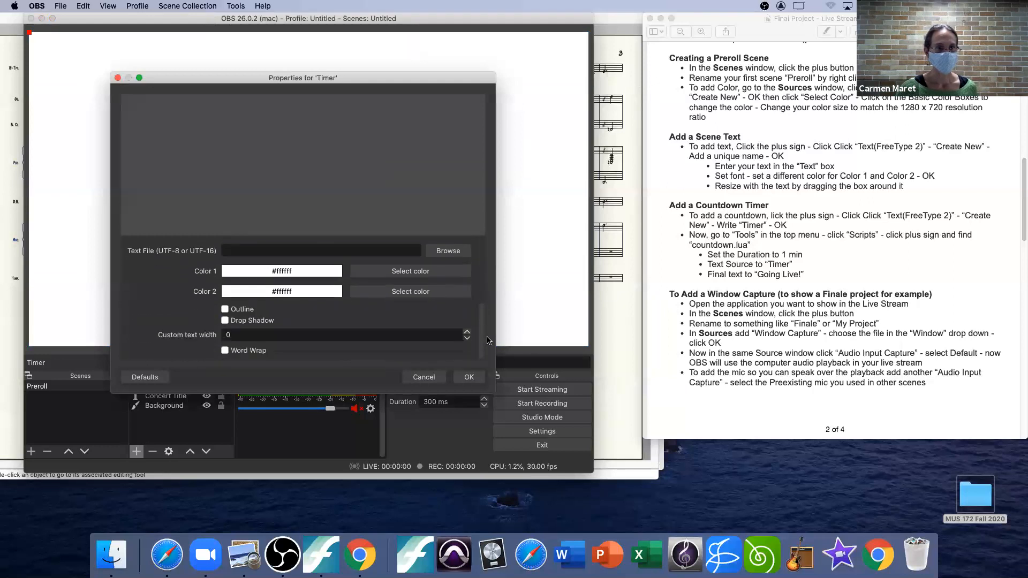
left_click(410, 273)
left_click(154, 129)
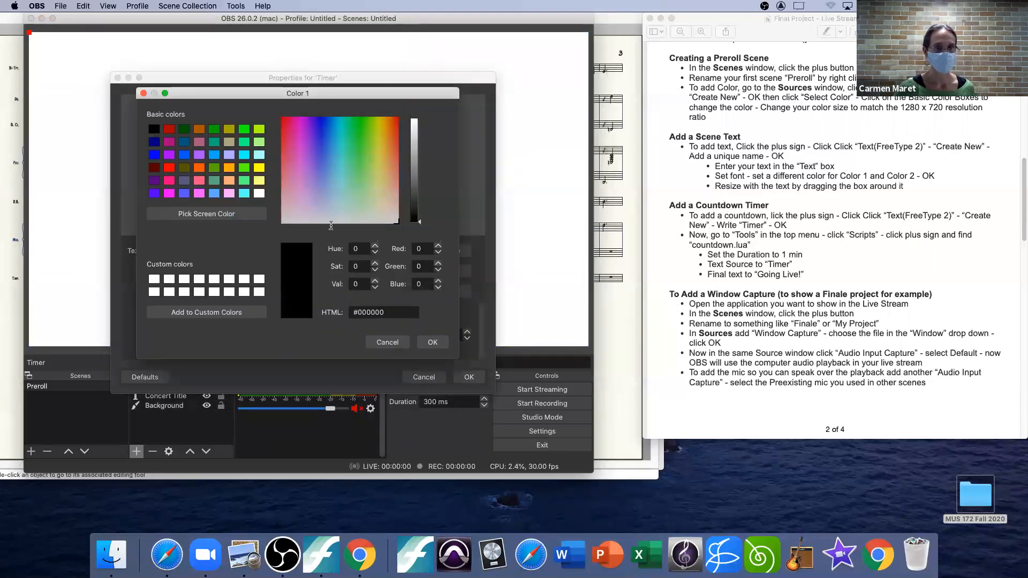
left_click(432, 342)
left_click(421, 296)
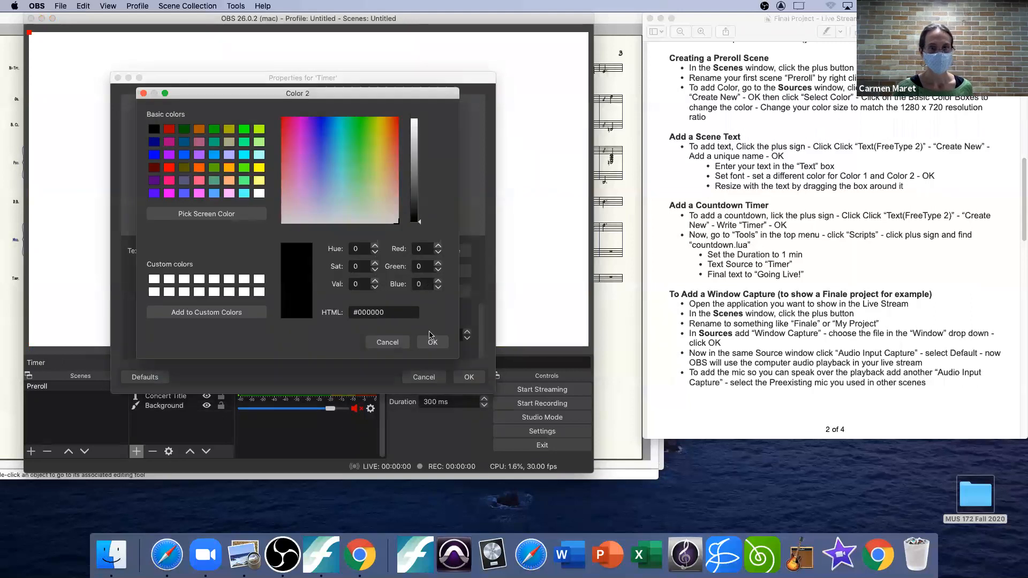
left_click(432, 341)
left_click(469, 377)
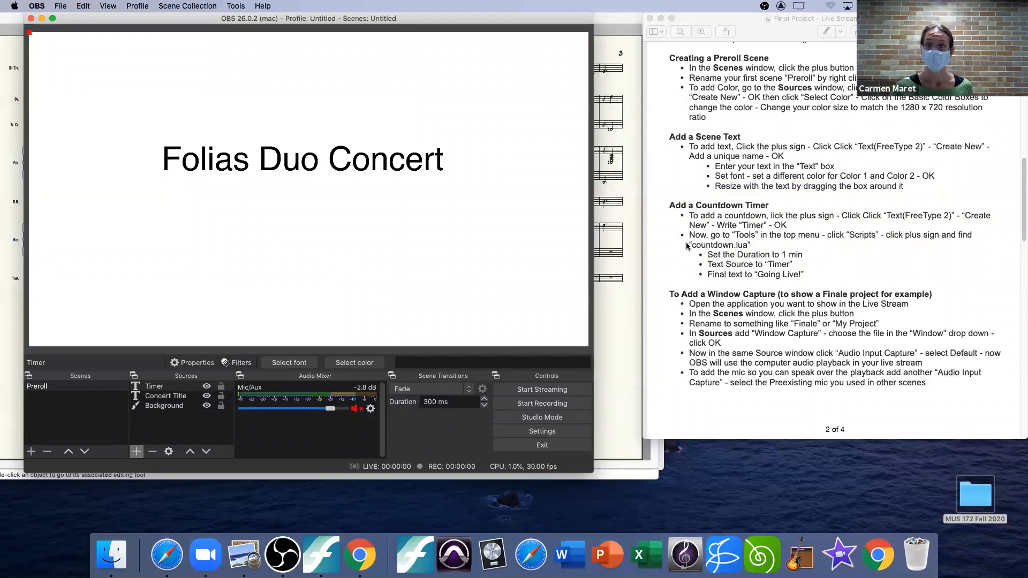
Step: Open the Scripts manager and remove the countdown.lua script that is already loaded
left_click_drag(759, 234, 735, 236)
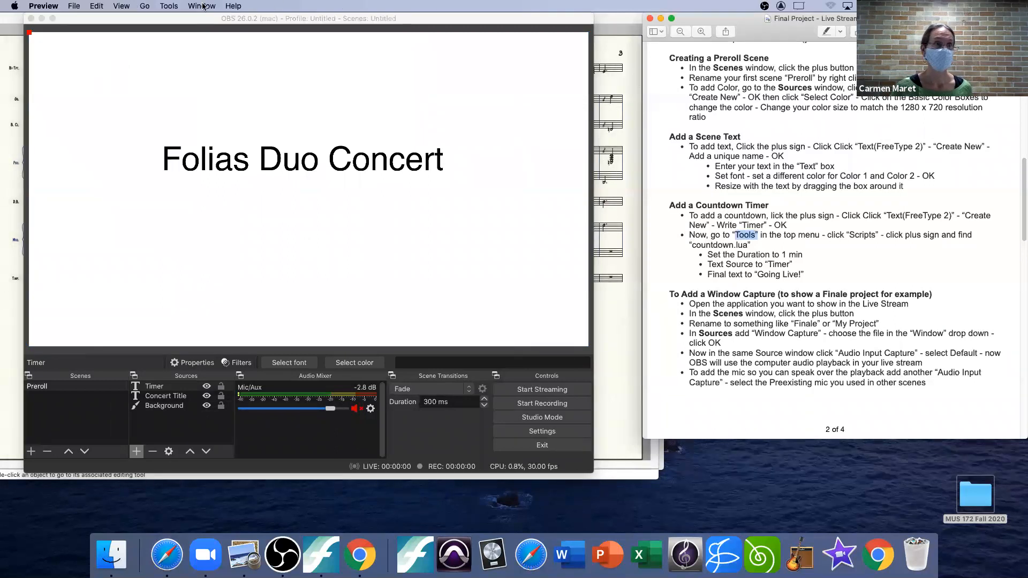
left_click(209, 79)
left_click(234, 5)
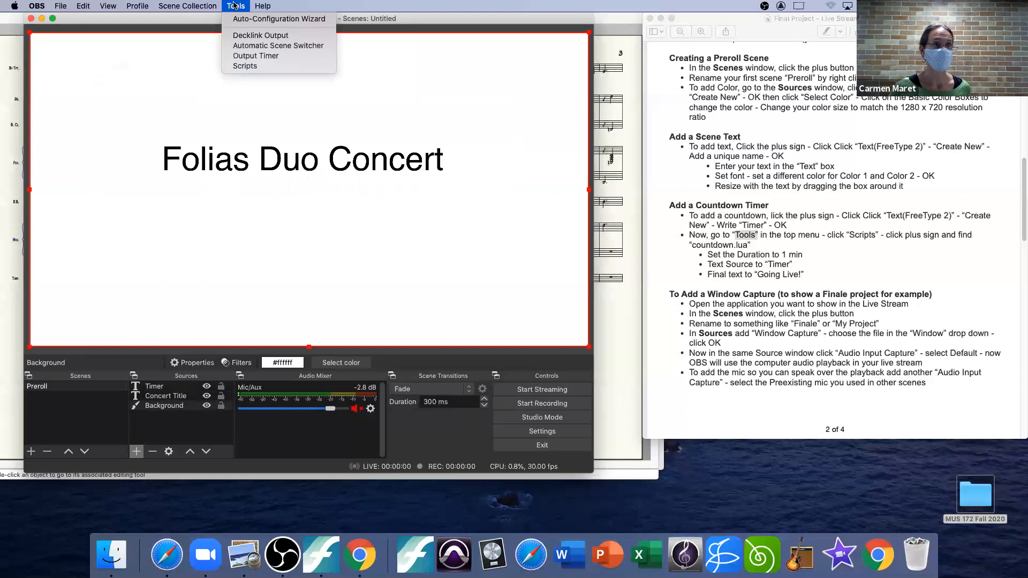
left_click(248, 66)
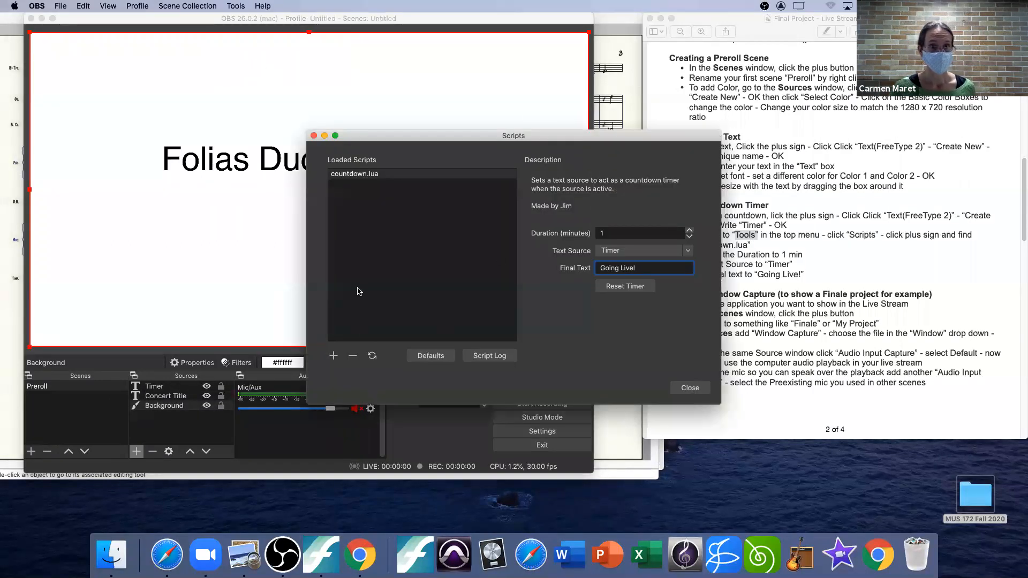
left_click(353, 356)
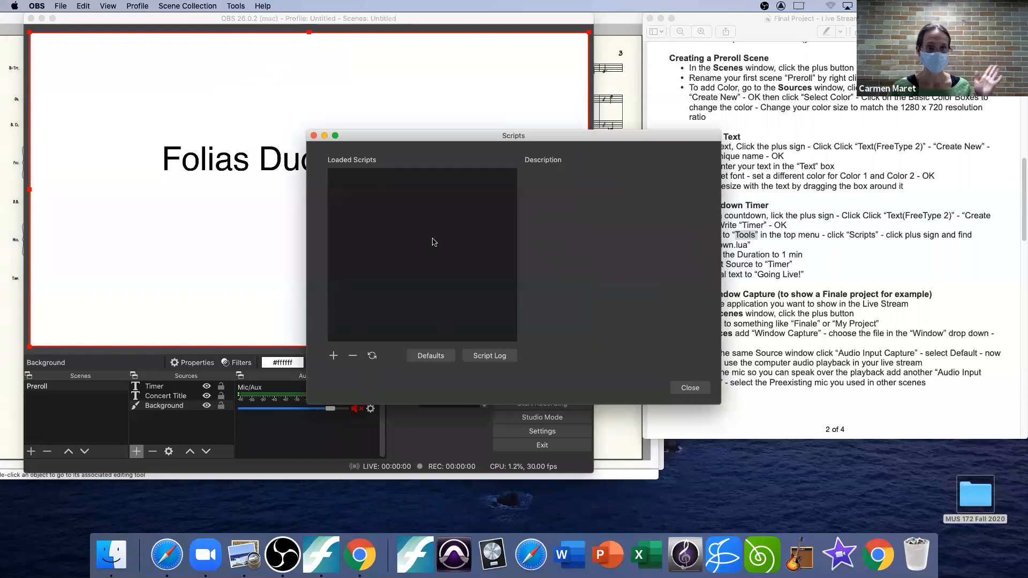
Step: Load the countdown.lua script from the scripts folder inside frontend-tools
left_click(333, 356)
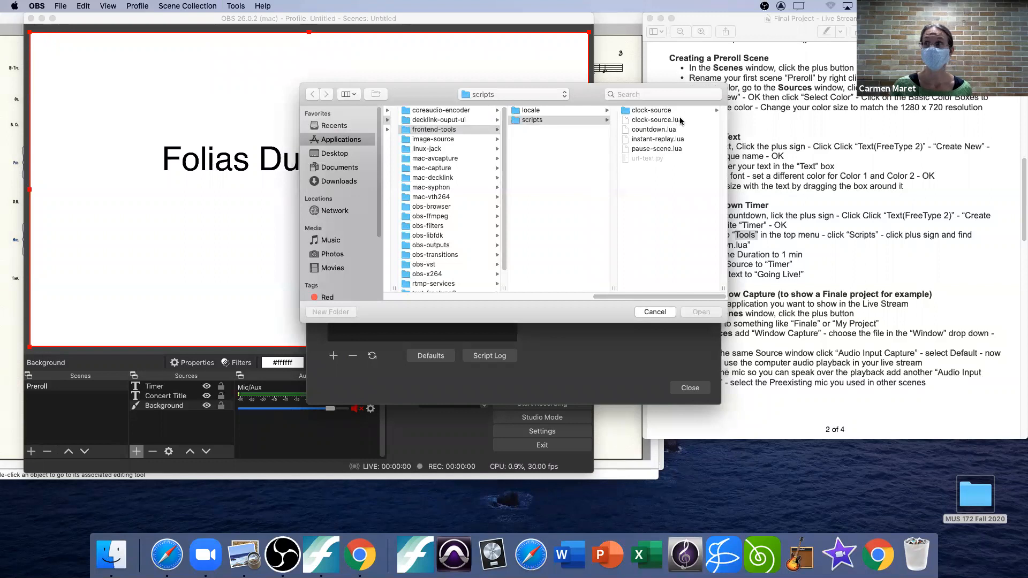
left_click(652, 133)
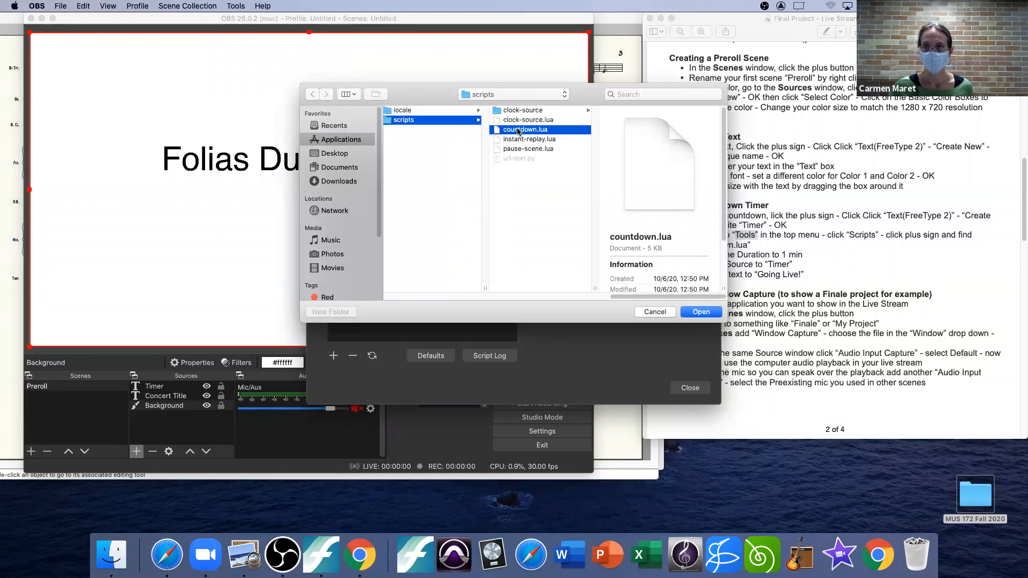
left_click_drag(583, 94, 475, 97)
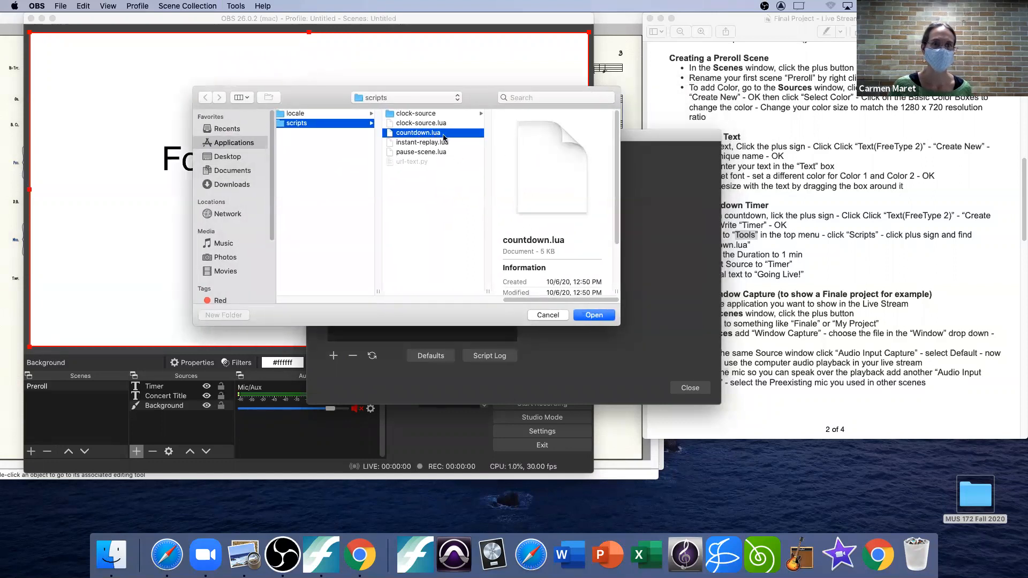
left_click(599, 317)
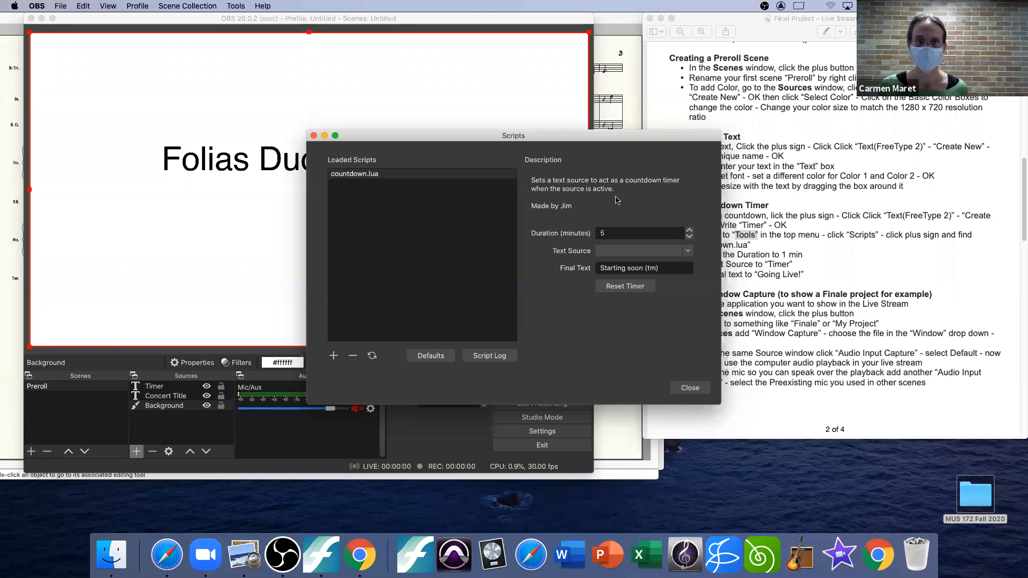
Step: Configure the countdown script with a duration of 1 minute, text source Timer and final text "Going Live!", and close the Scripts manager
double_click(607, 231)
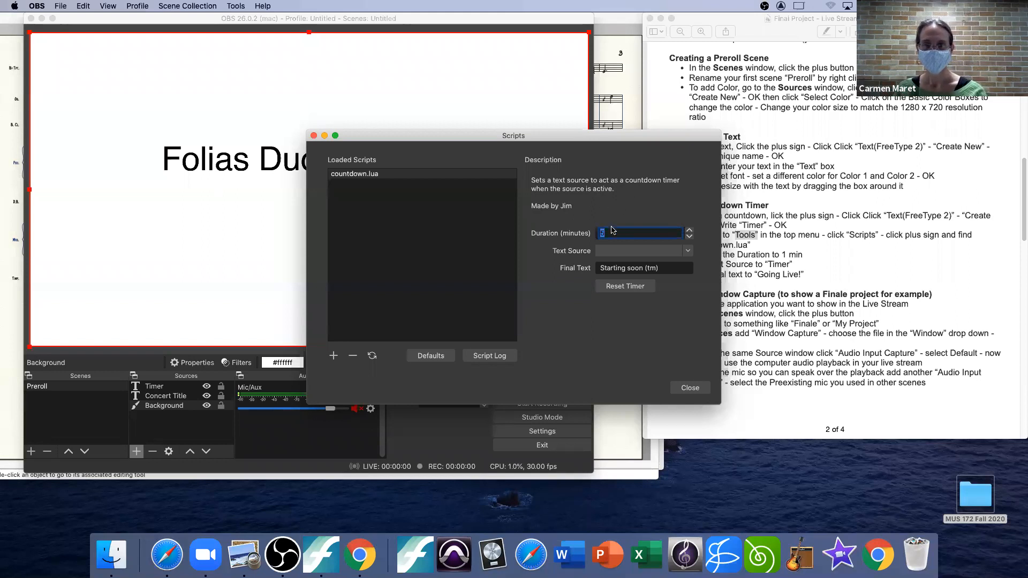
type("1")
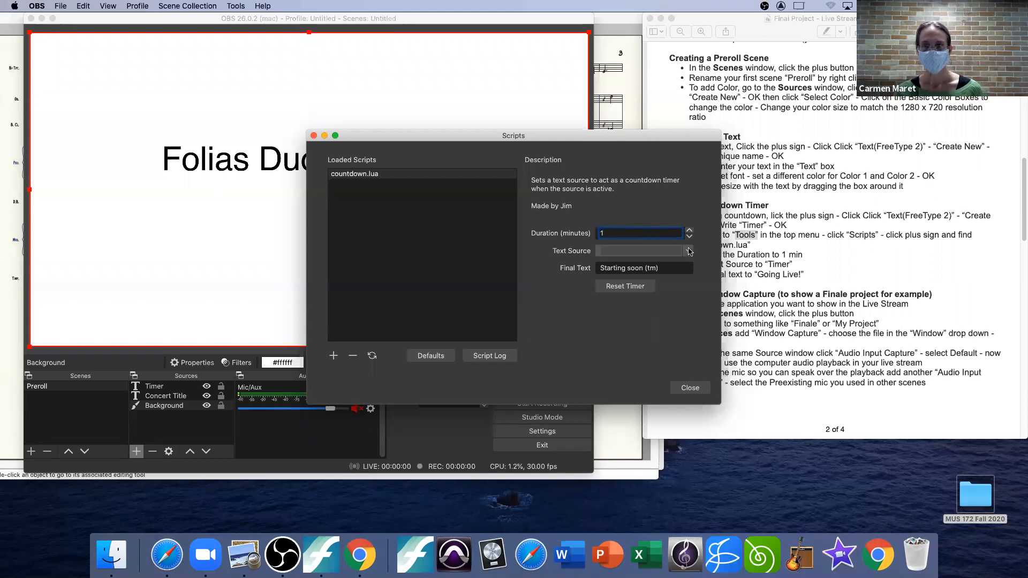
left_click(688, 250)
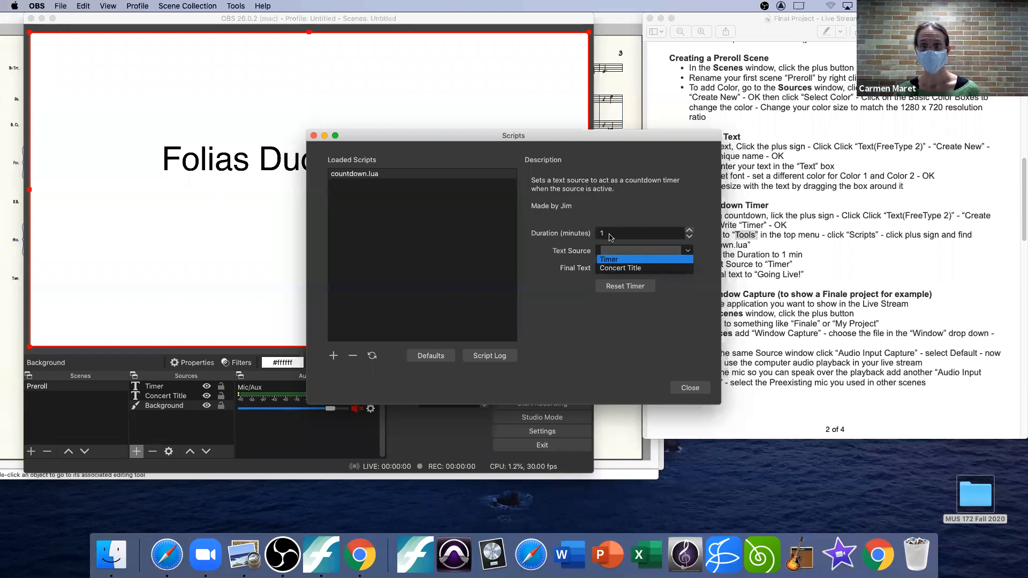
left_click(611, 260)
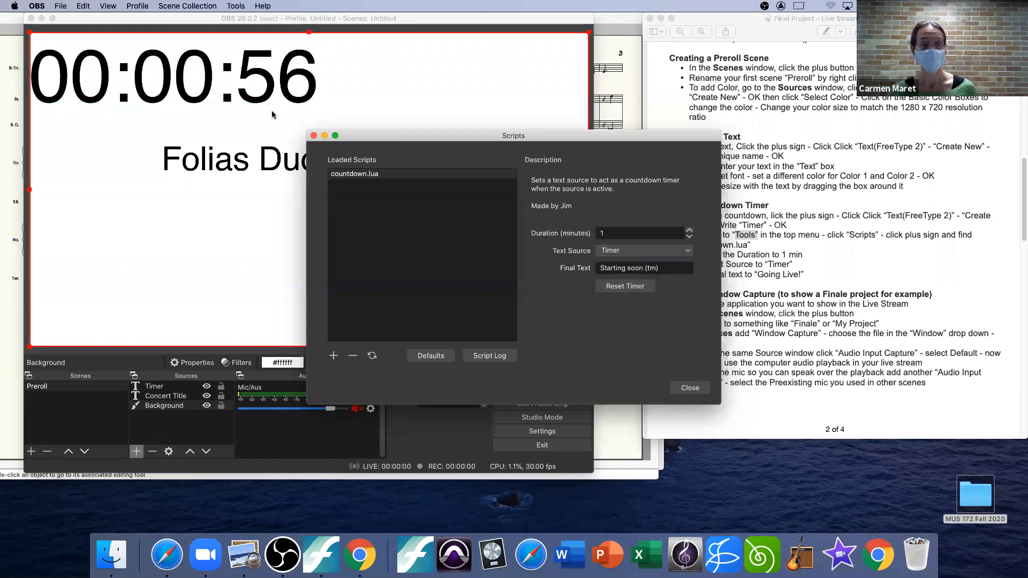
left_click_drag(667, 267, 581, 270)
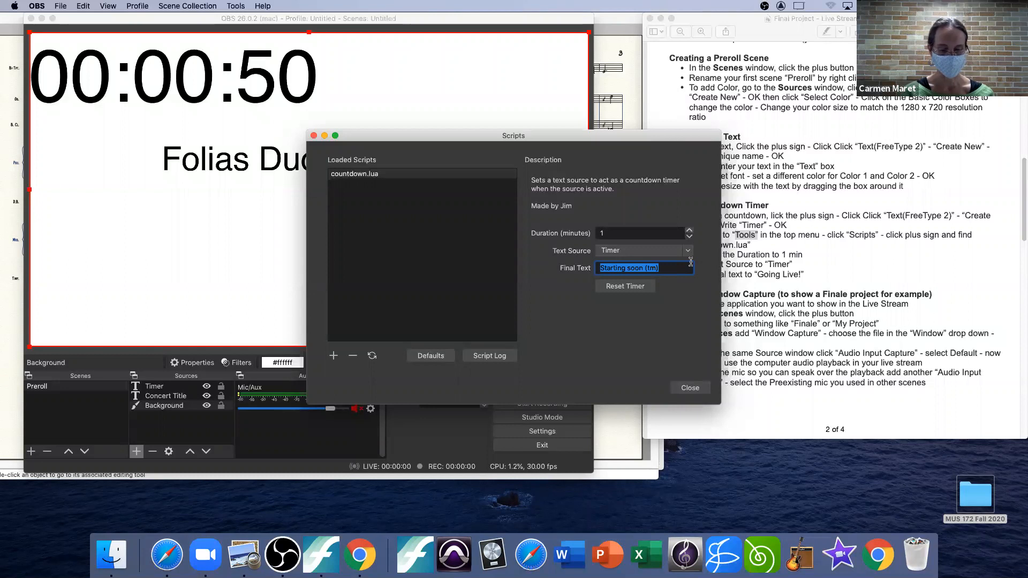
type("Going Live!")
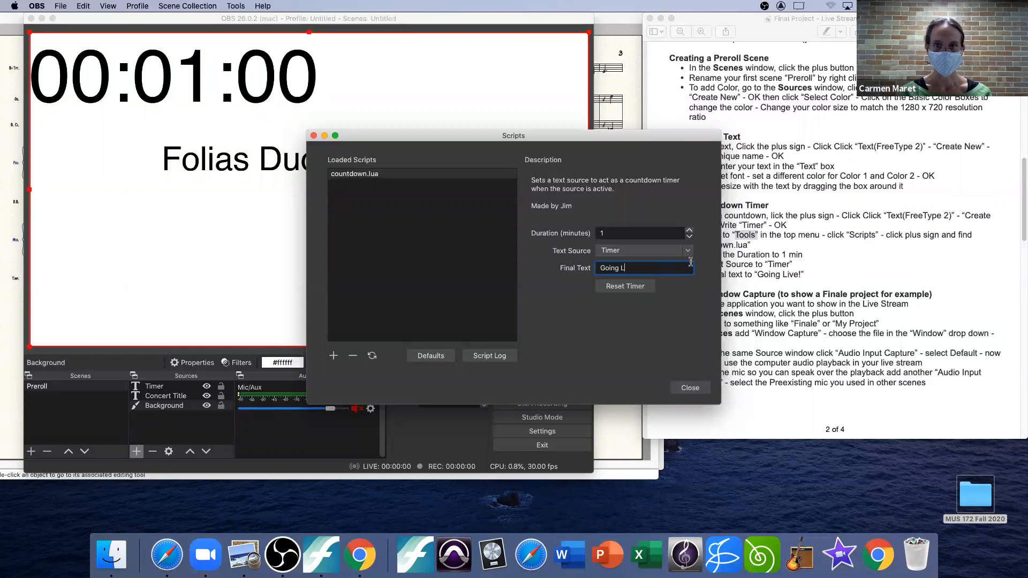
left_click(690, 387)
Step: Enlarge the white background source slightly beyond the canvas edges so that it covers the whole preview
left_click_drag(320, 65, 342, 96)
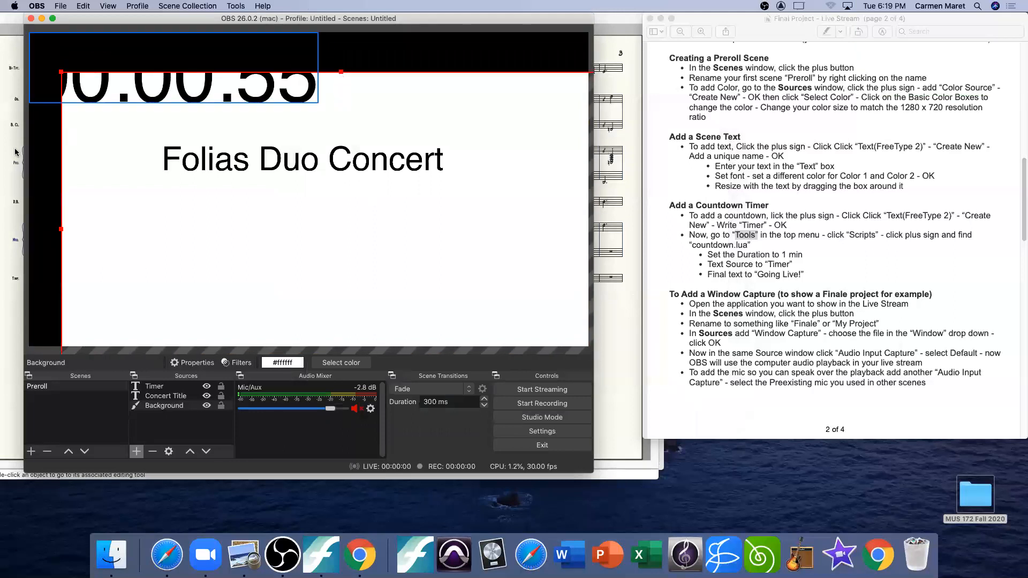
left_click_drag(64, 74, 34, 33)
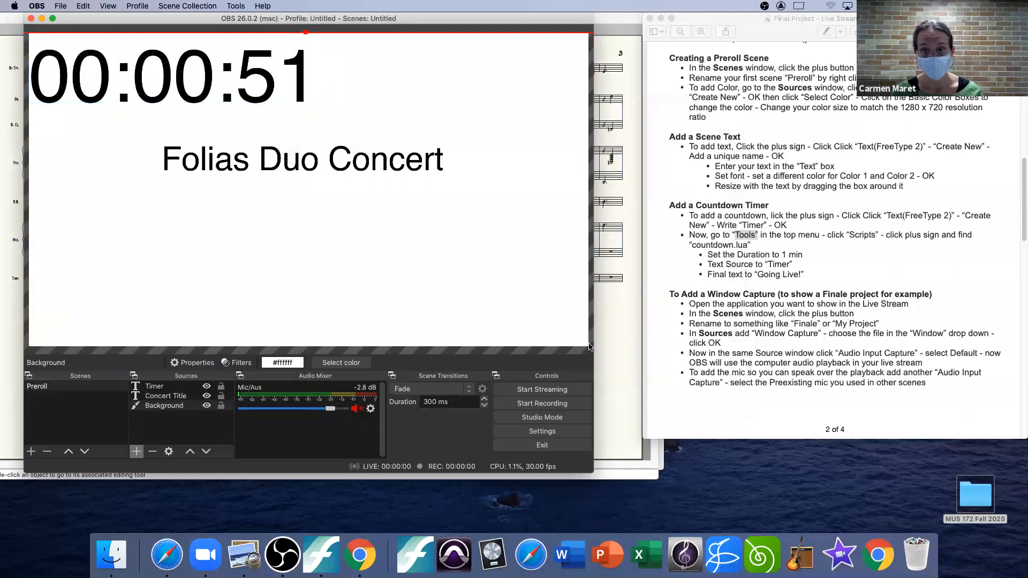
left_click_drag(586, 348, 555, 326)
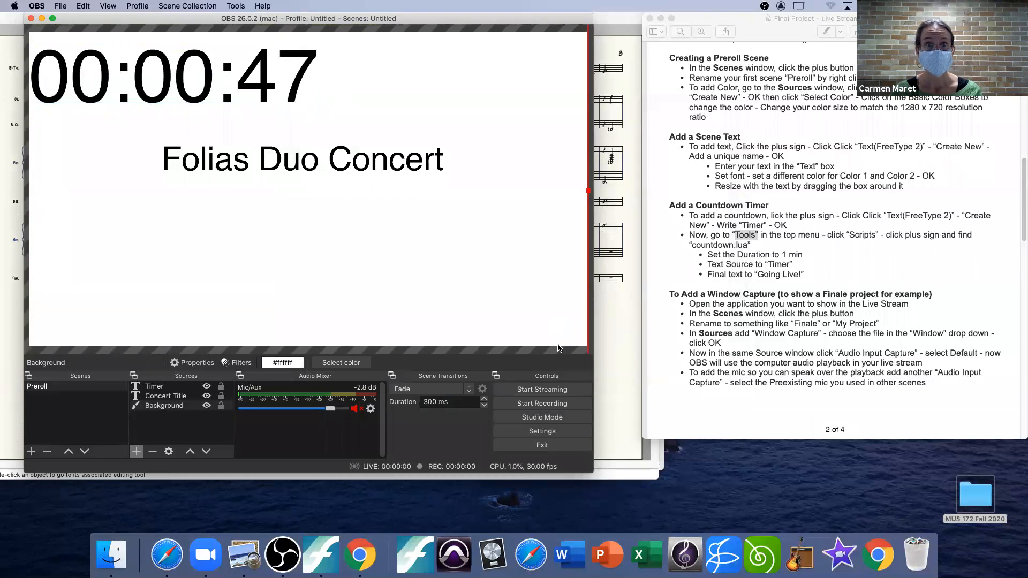
Step: Move the countdown timer to the lower-right area of the canvas and scale it down to about a third of its size
left_click_drag(266, 71, 258, 112)
left_click_drag(284, 39, 551, 252)
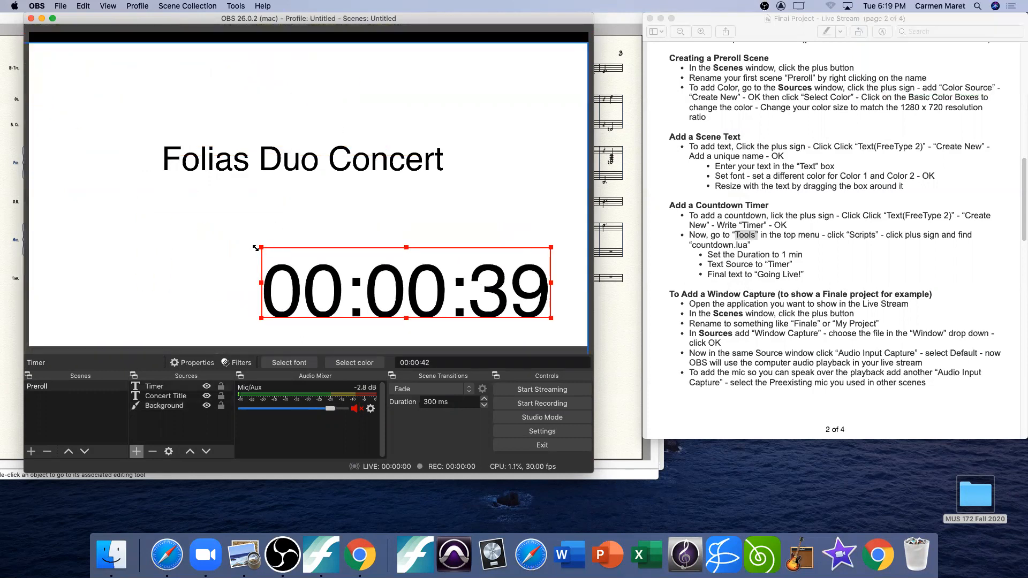
left_click_drag(261, 246, 451, 294)
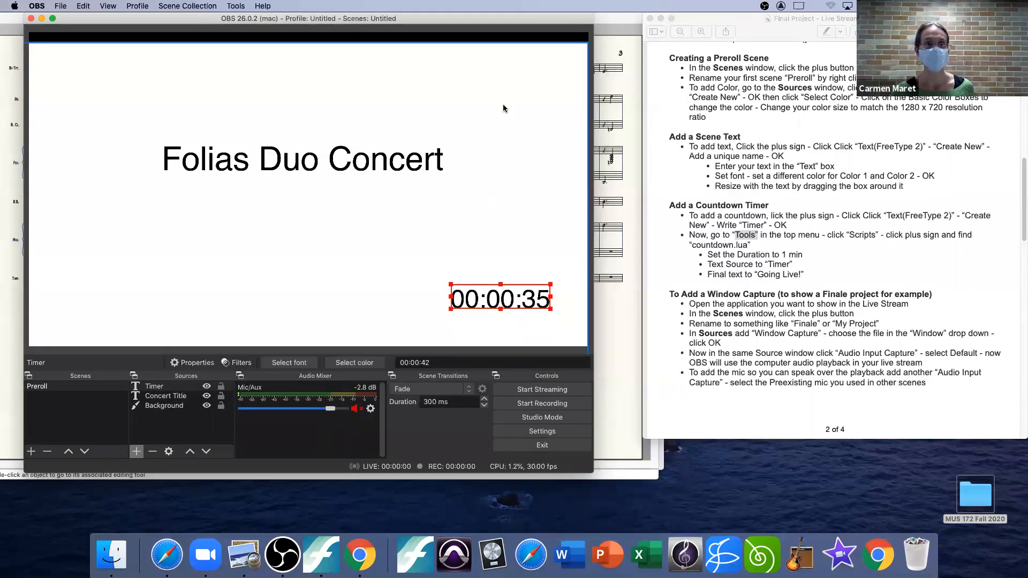
Step: Move the white background source back up so that it covers the black strip along the canvas's upper edge
left_click(494, 84)
left_click_drag(494, 85, 523, 65)
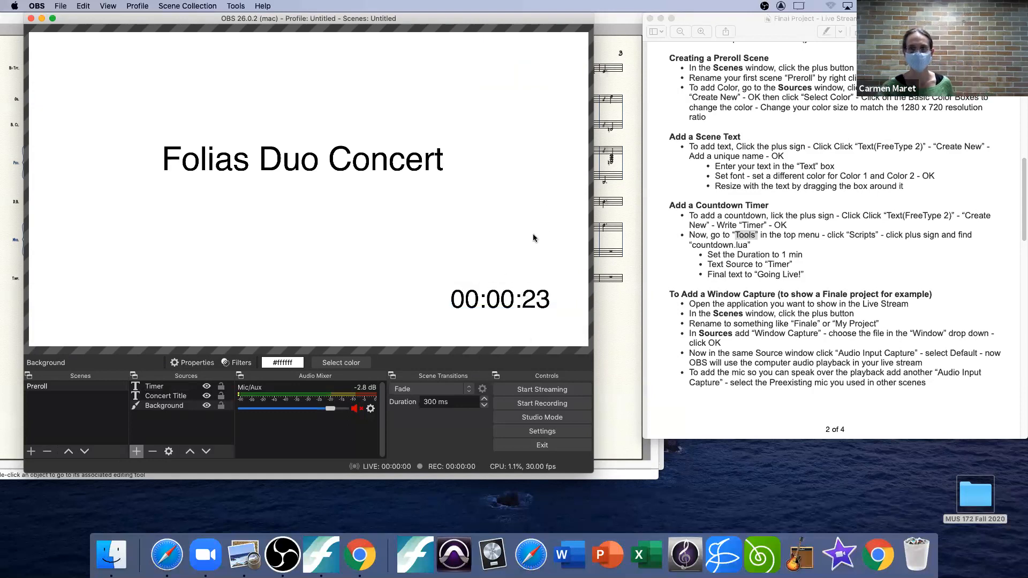
Step: Look into the MUS 172 Fall 2020 folder on the desktop and close it again
left_click_drag(1022, 187, 1021, 198)
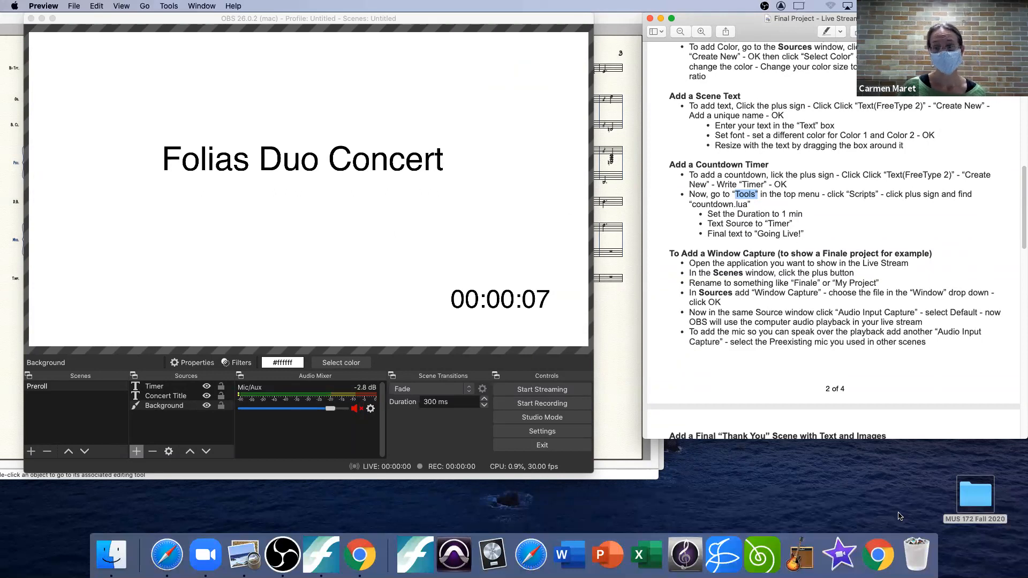
double_click(978, 494)
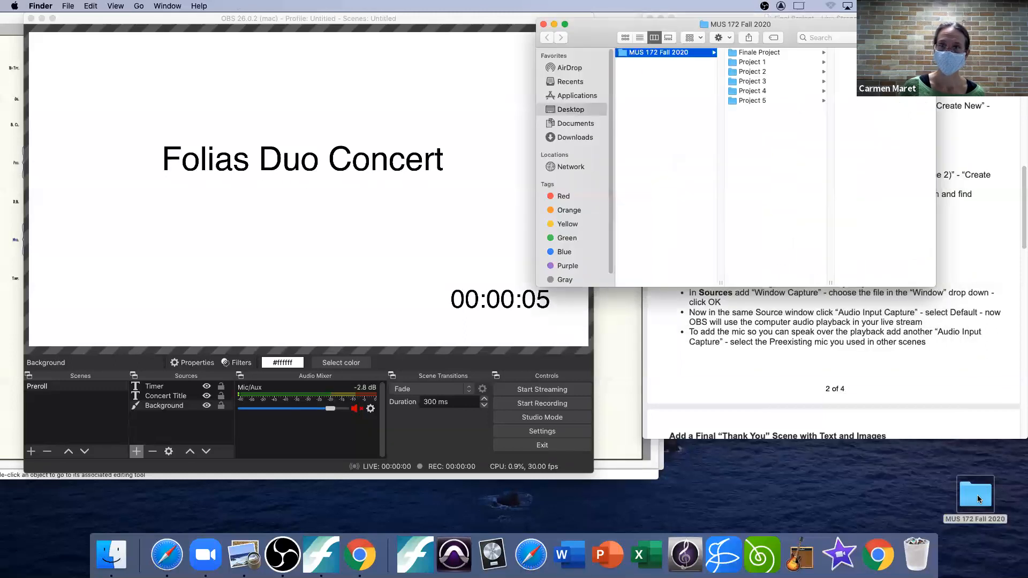
left_click(542, 24)
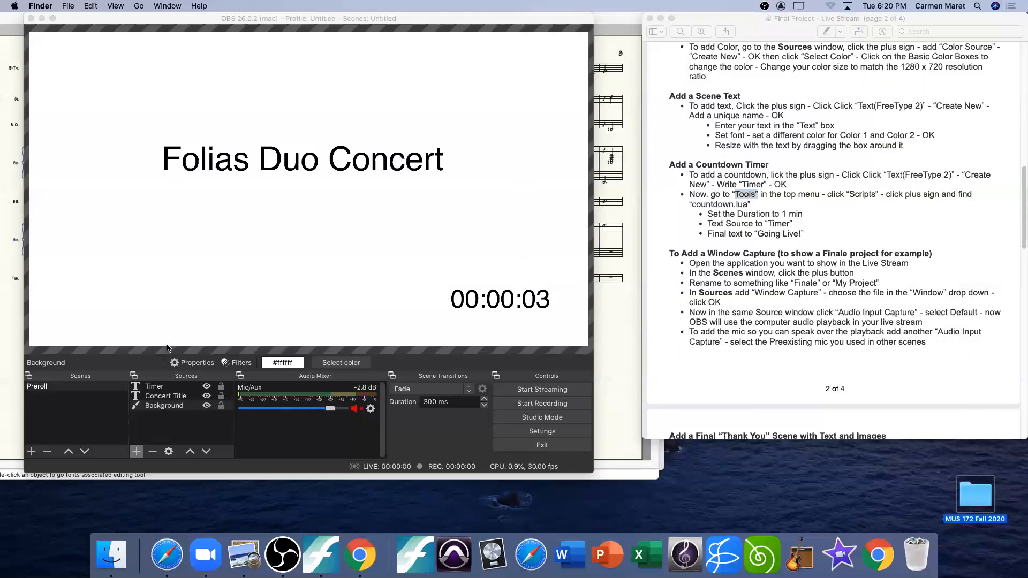
Step: Add a new image source named "Background 2" to the Preroll scene
left_click(136, 451)
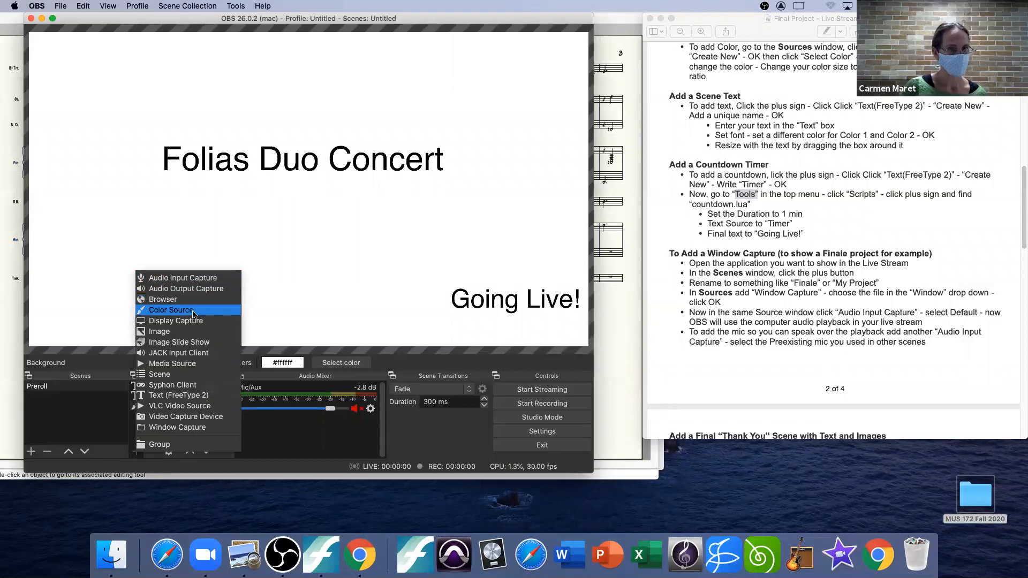
left_click(190, 335)
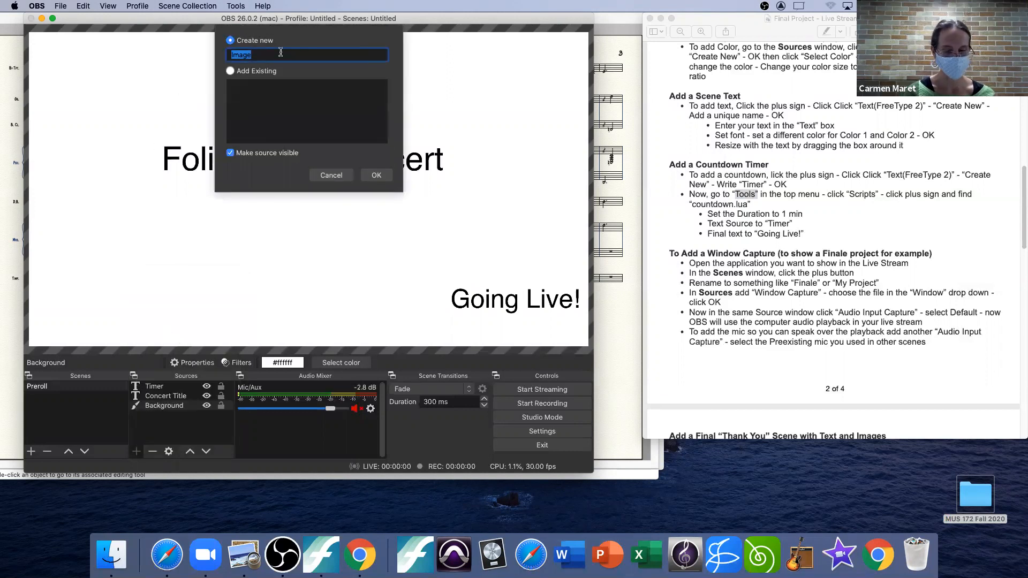
type("Bra")
key("BackSpace")
type("ac")
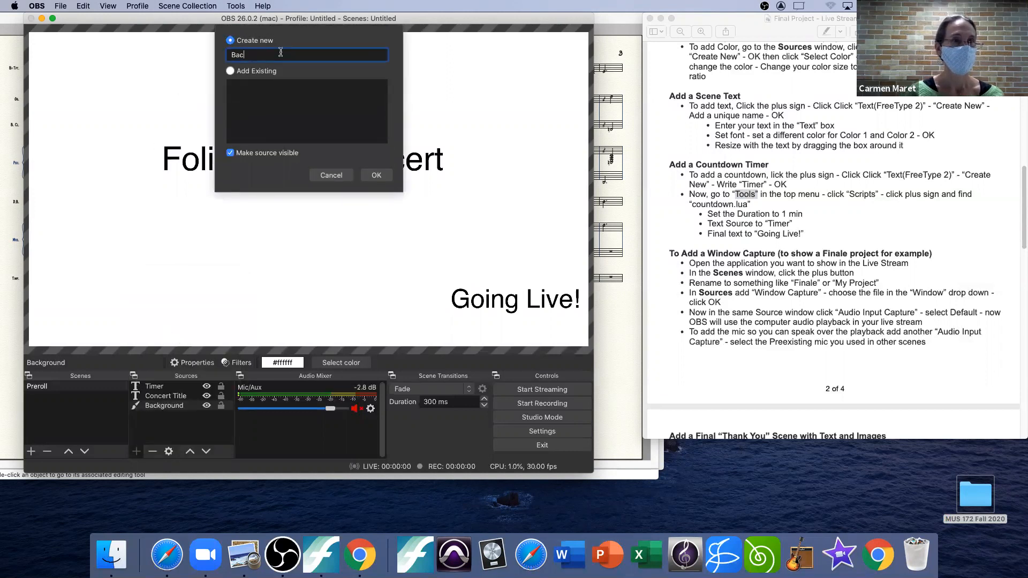
type("kground")
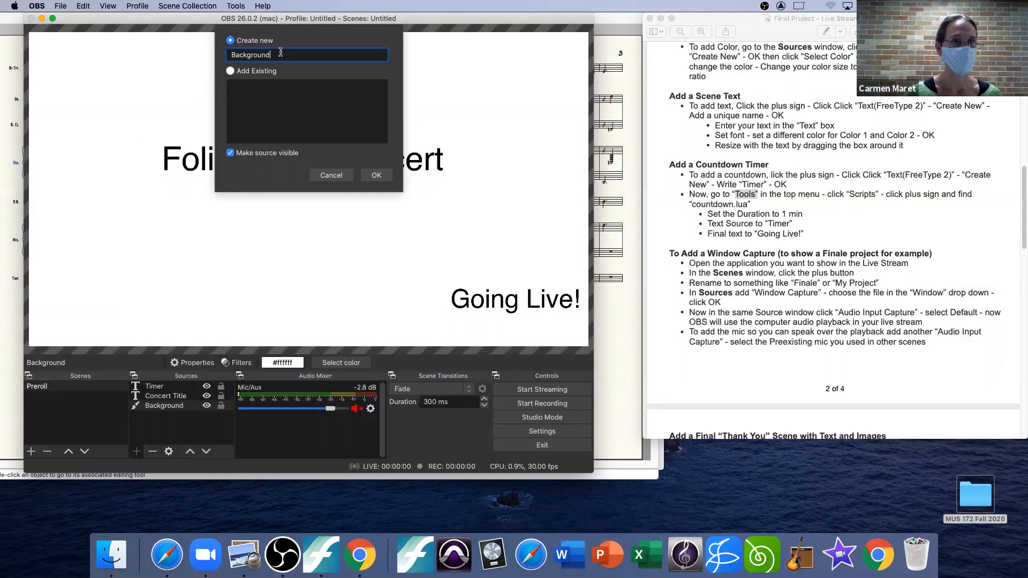
left_click(376, 178)
left_click(353, 114)
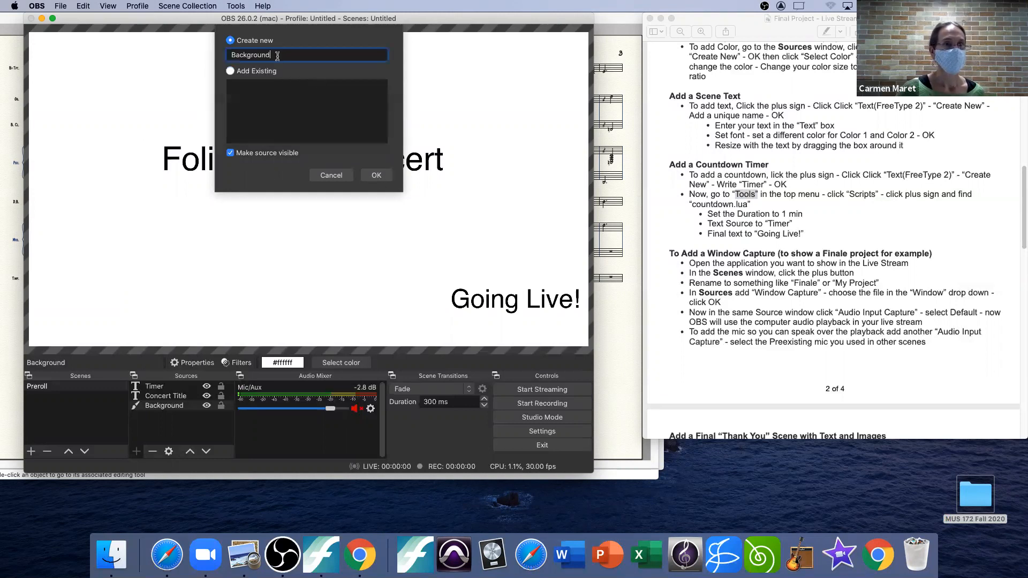
type("2")
left_click(376, 175)
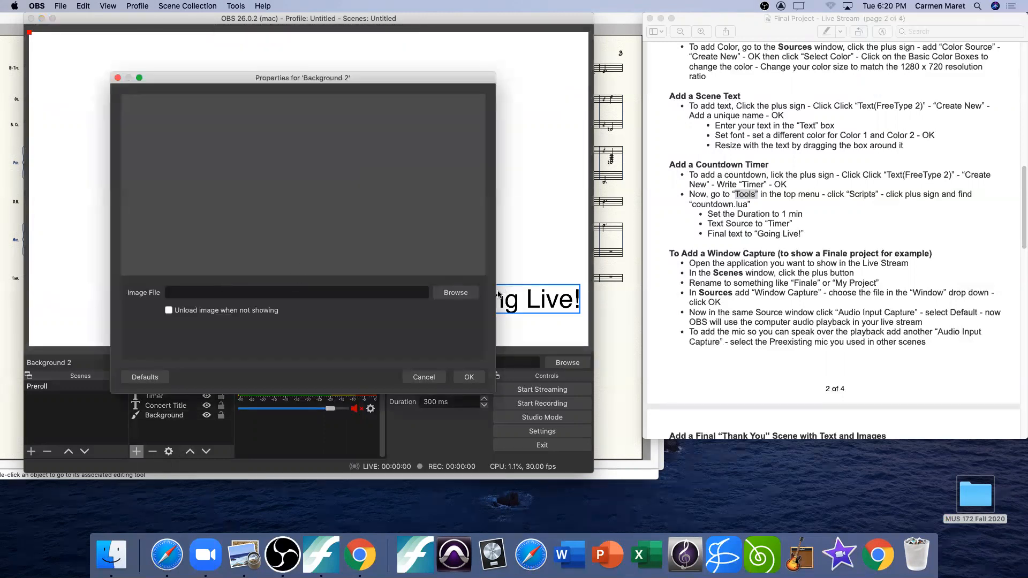
Step: Load "November Live Stream Banner Preroll.jpg" from the desktop's MUS 172 Fall 2020/Finale Project folder as the Background 2 image
left_click(456, 292)
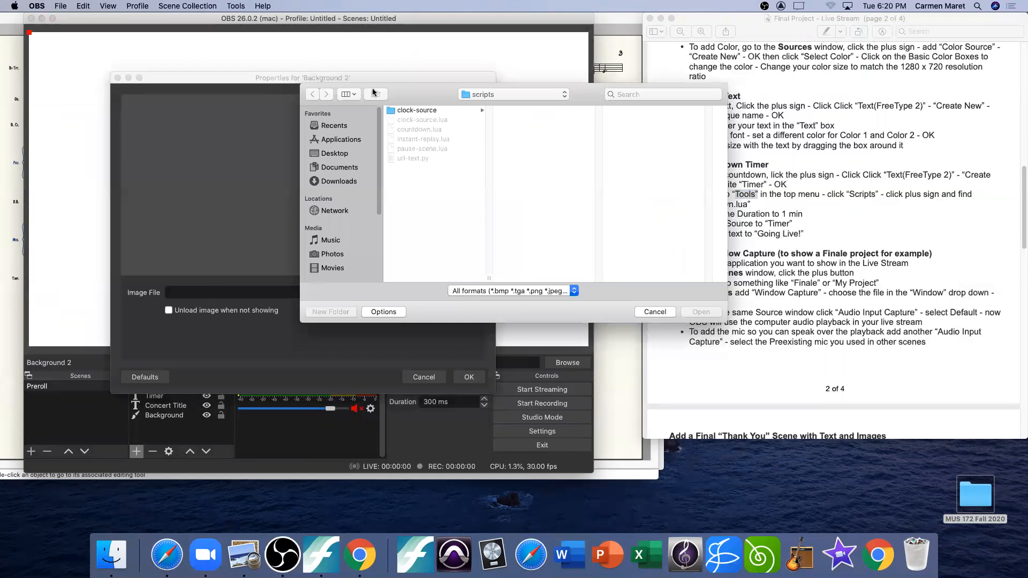
left_click(335, 154)
left_click(413, 109)
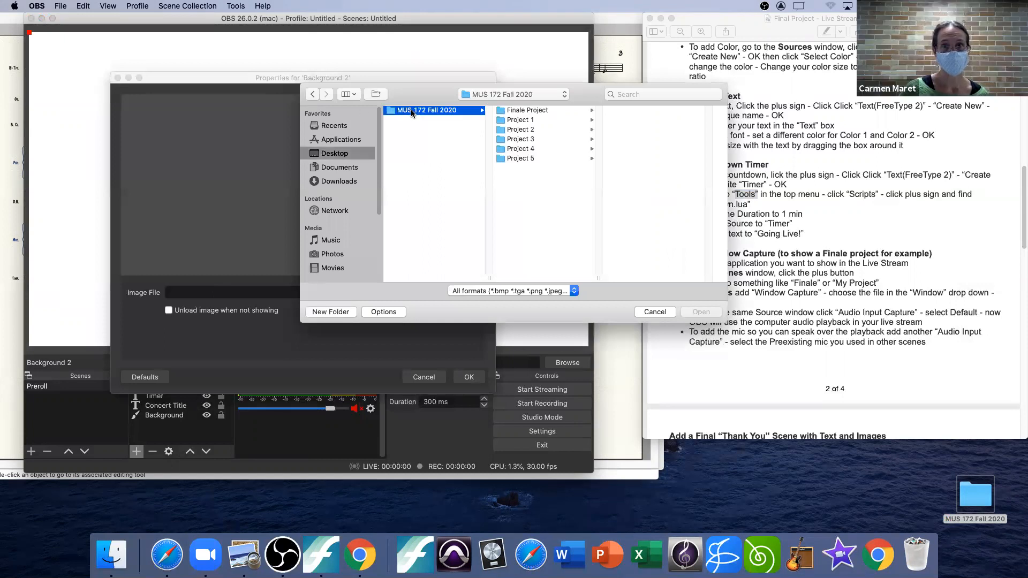
left_click(559, 109)
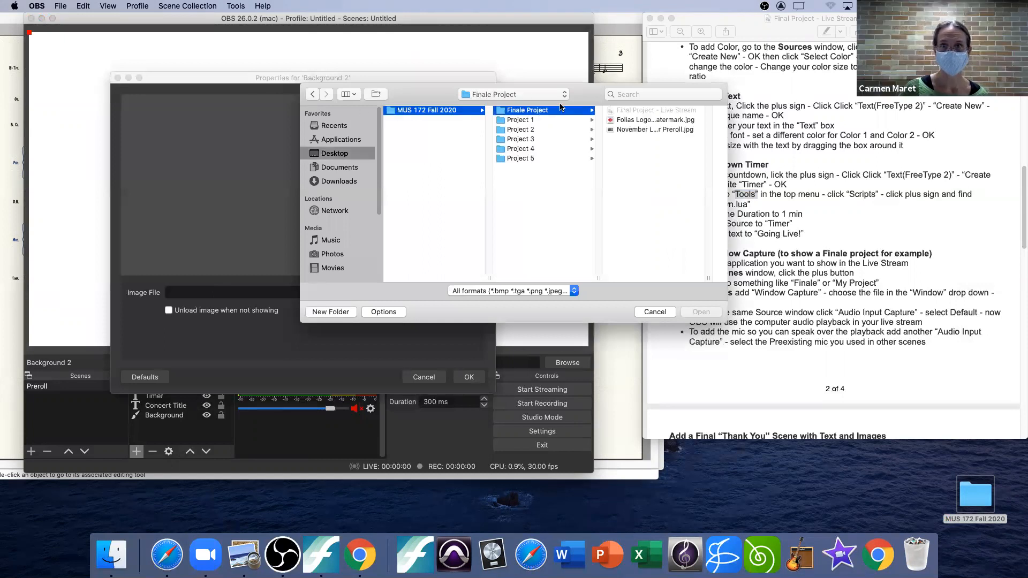
left_click(645, 129)
left_click(700, 312)
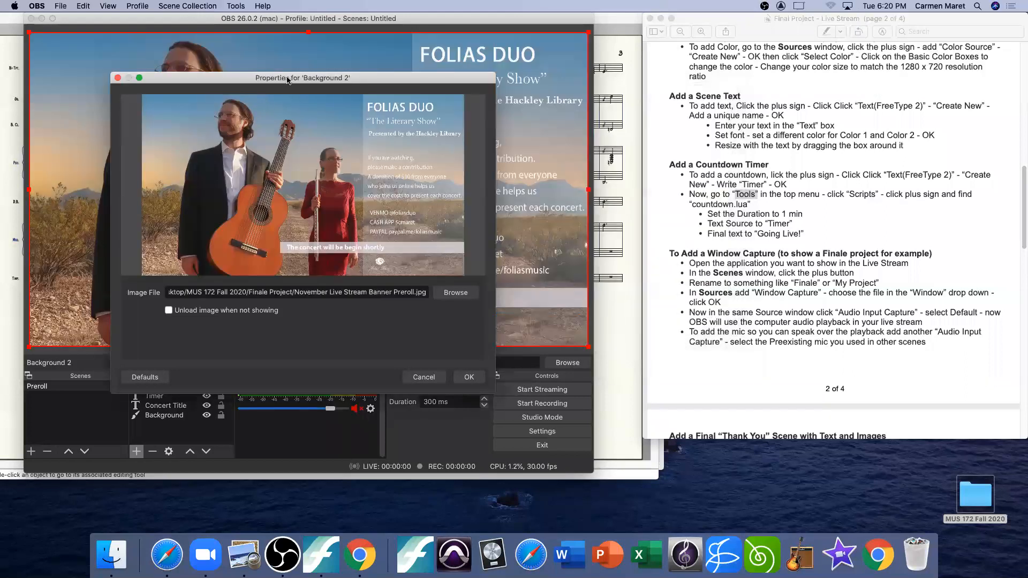
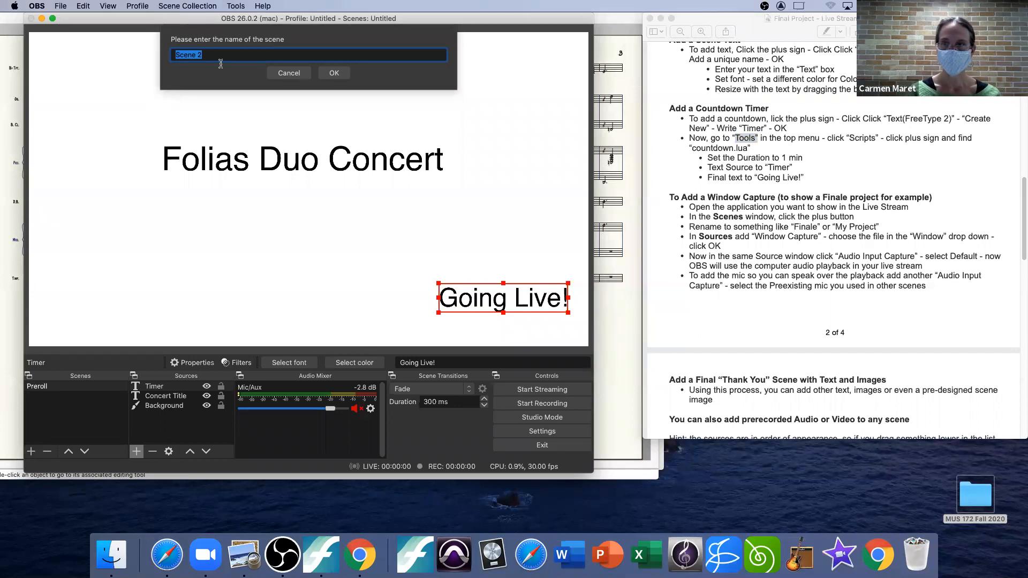
Step: Create a scene named "My Project" and add a new window capture source named "Finale Song" to it
type("My P")
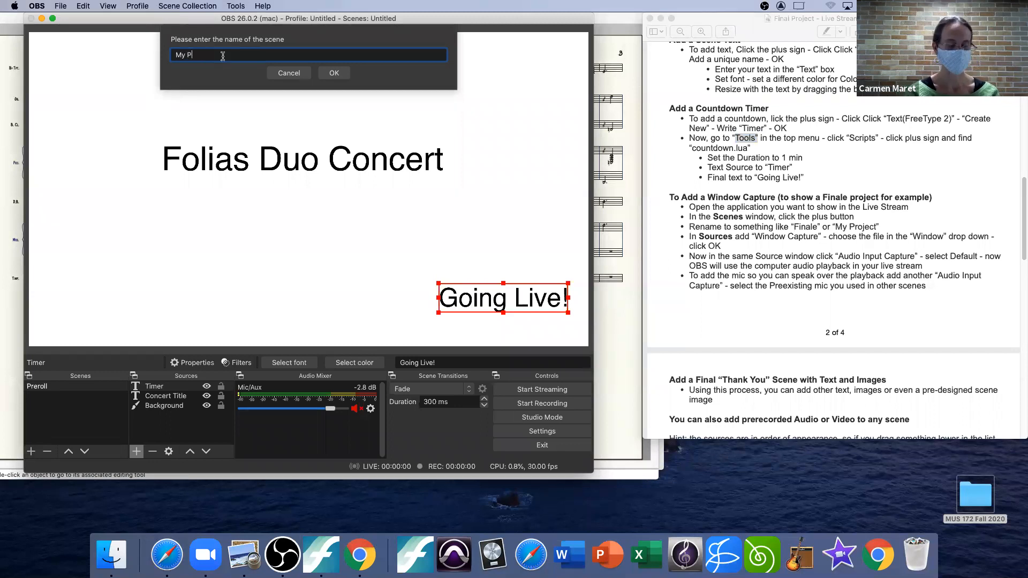
left_click(334, 73)
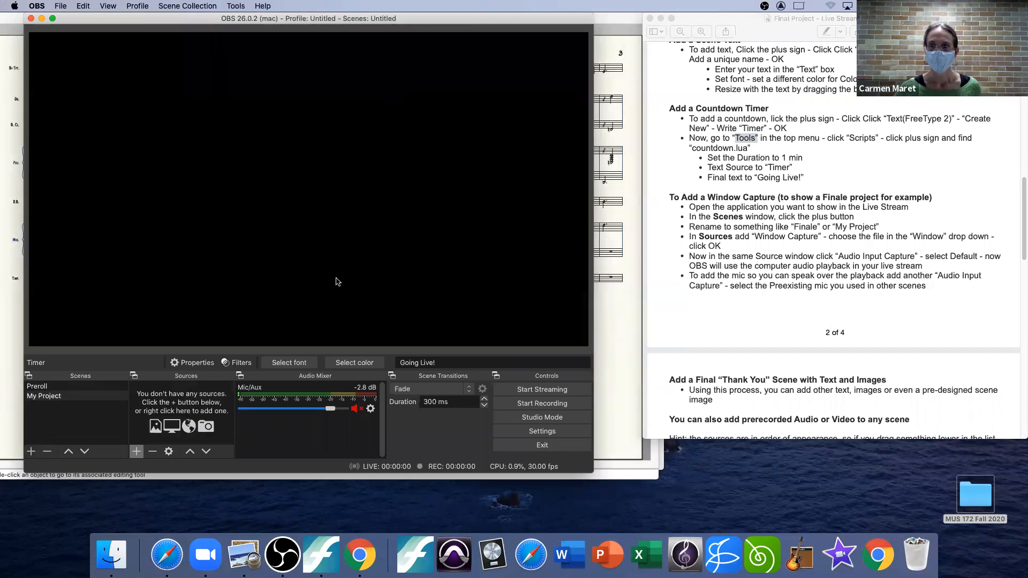
left_click(136, 453)
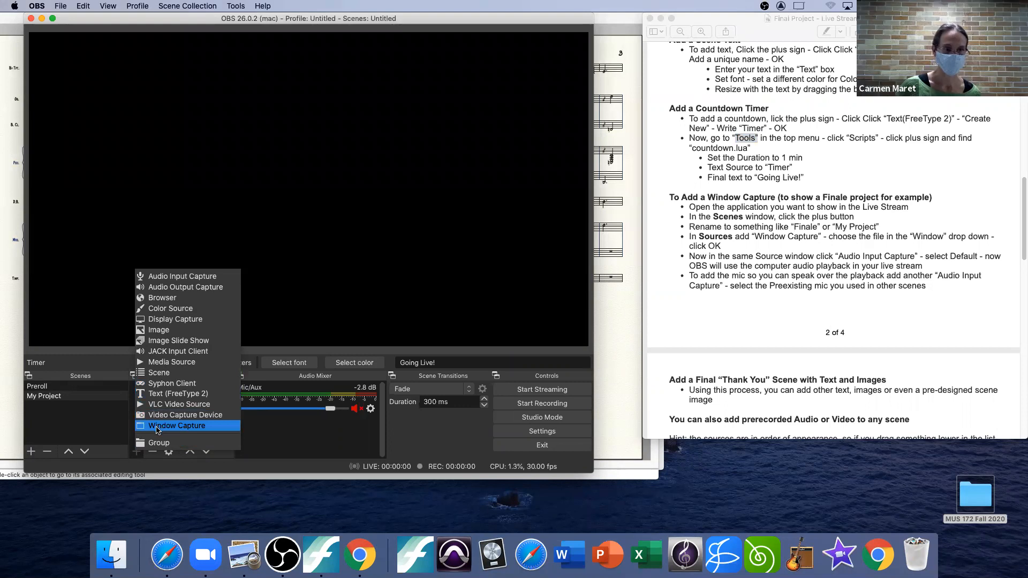
left_click(156, 426)
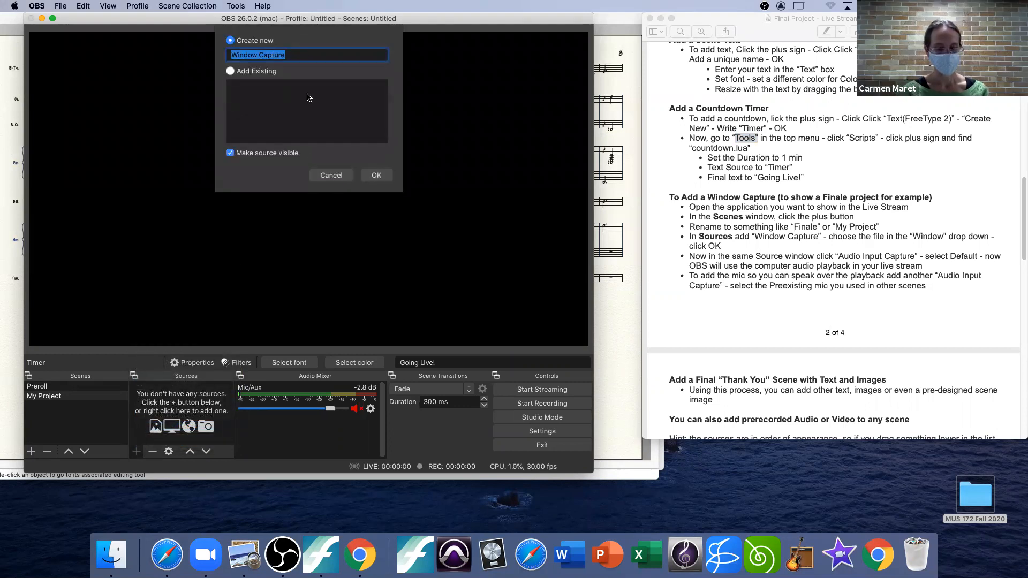
type("Finale Song")
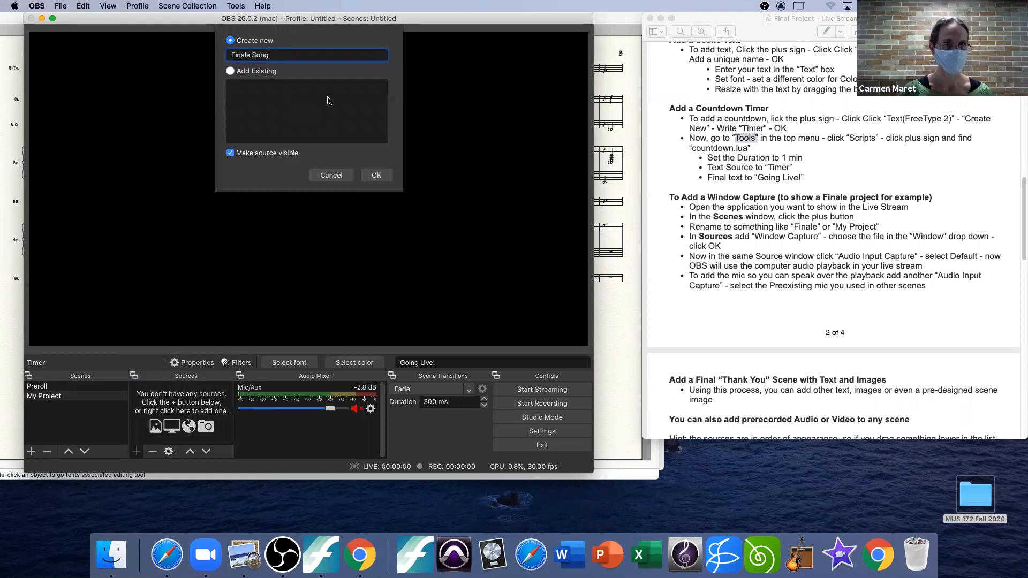
left_click(378, 176)
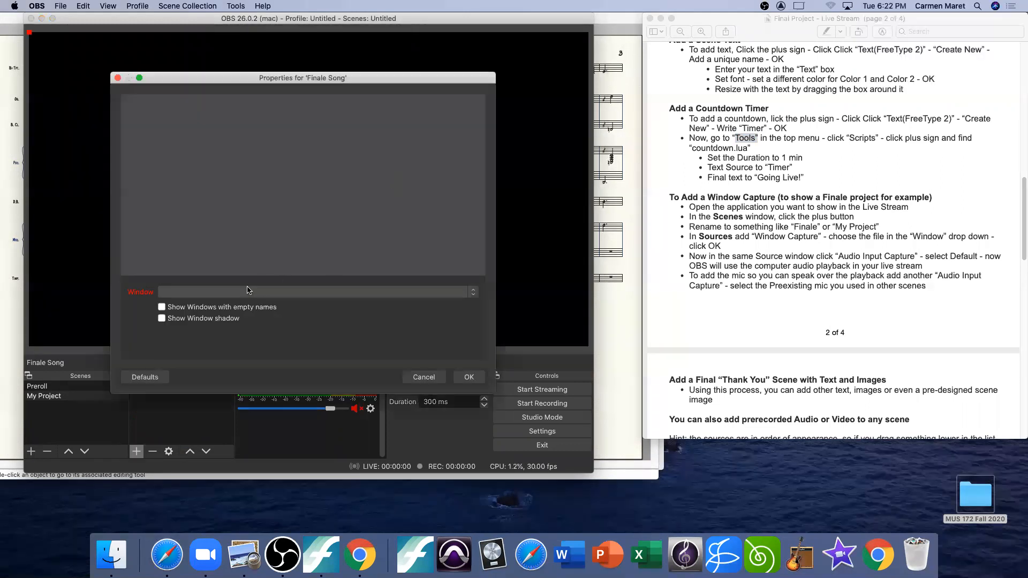
Step: Set the Finale Song source to capture the "[Finale] 1_ere Gymnop_edie (1888).musx" window
left_click(181, 292)
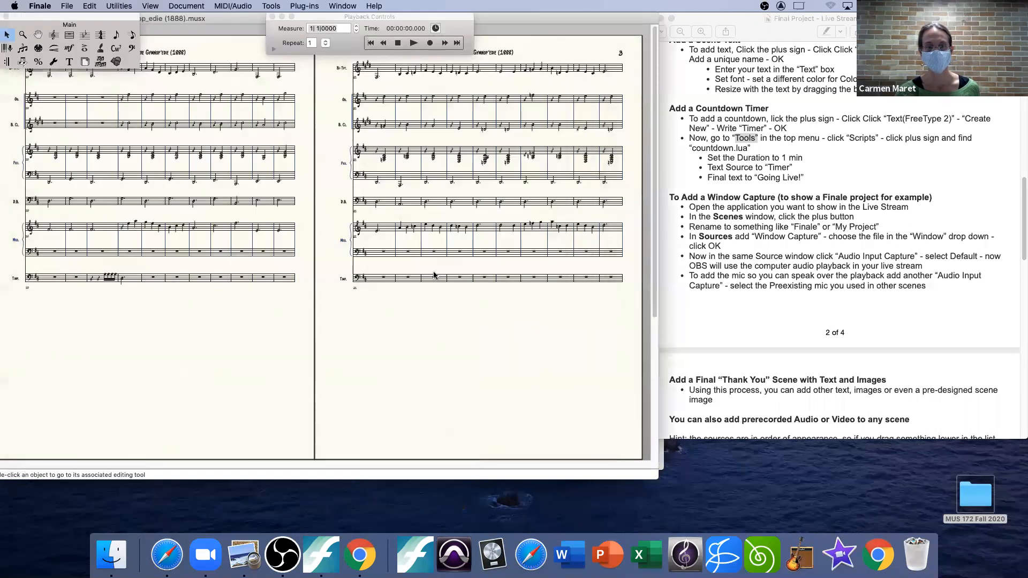
left_click(280, 561)
left_click(180, 292)
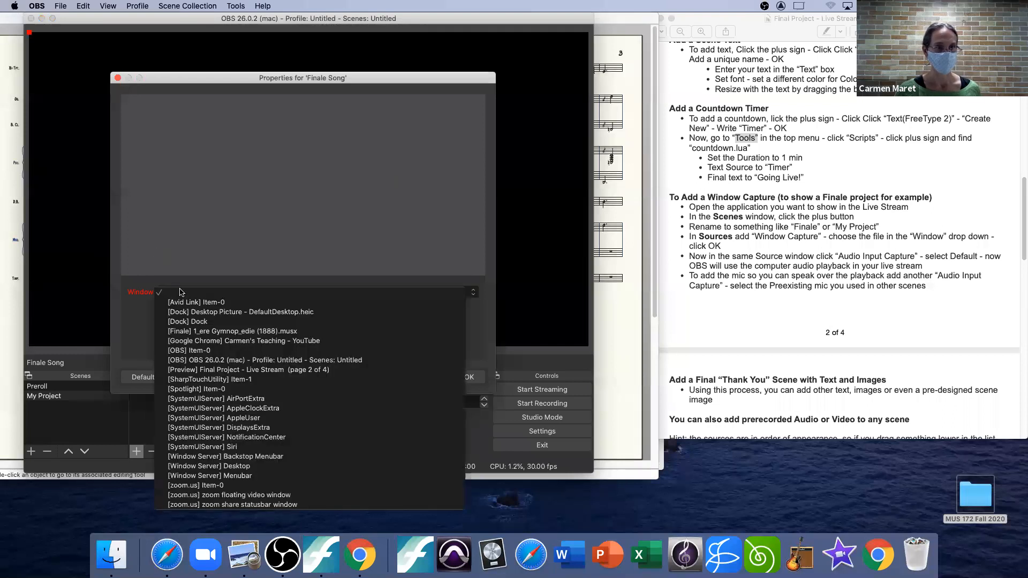
left_click(224, 331)
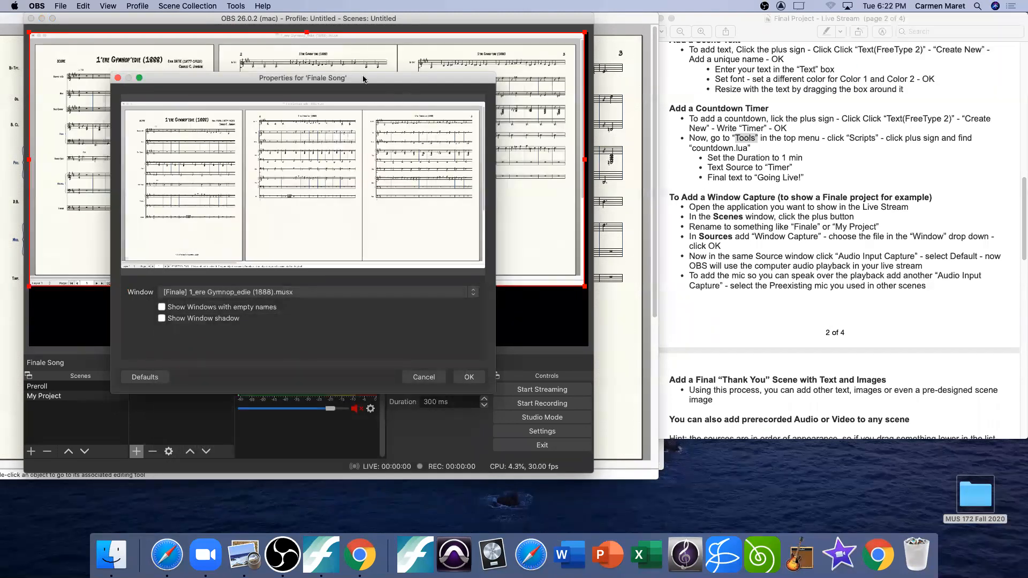
Step: Accept the Finale Song properties and move the Finale score window lower on the desktop, leaving OBS in front
left_click_drag(364, 76, 376, 97)
left_click(630, 403)
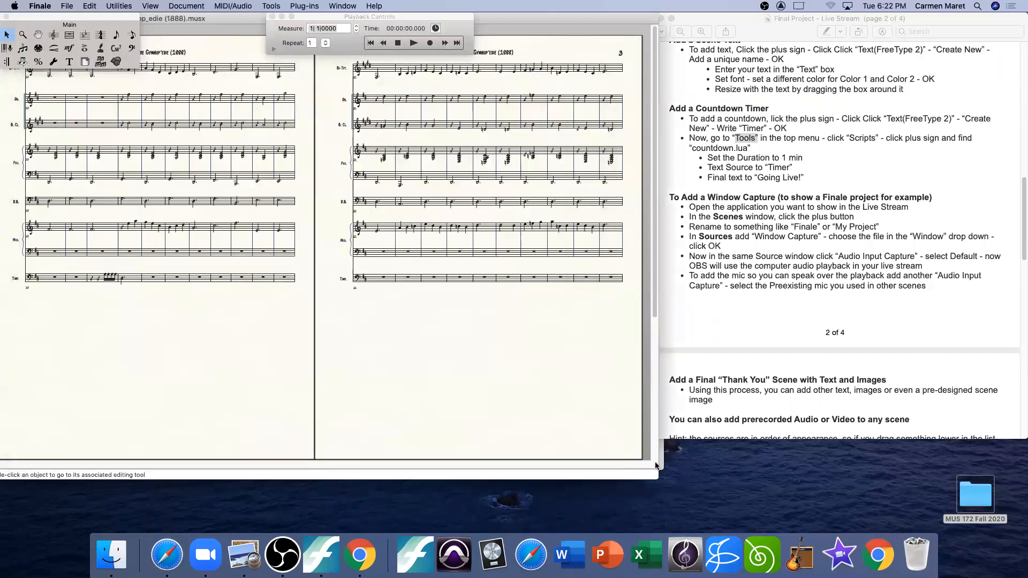
left_click_drag(551, 15, 541, 192)
left_click_drag(660, 185, 756, 182)
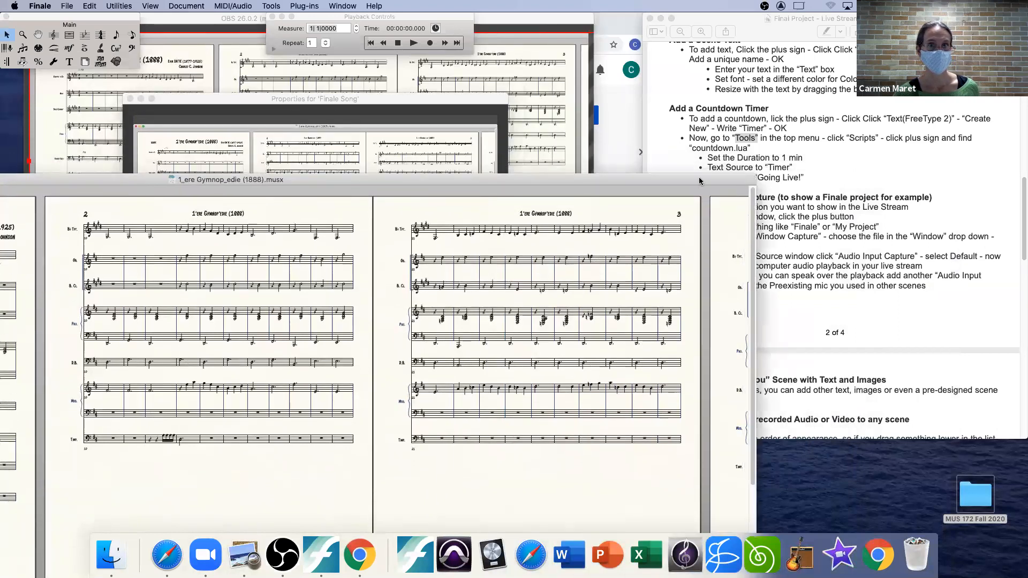
left_click(77, 127)
left_click_drag(412, 26, 420, 25)
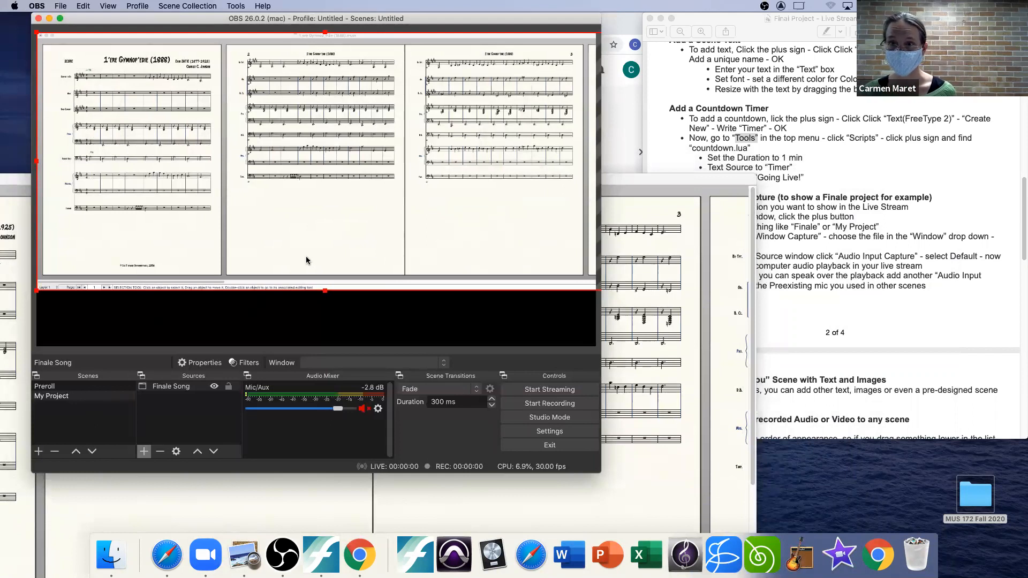
left_click_drag(673, 182, 365, 220)
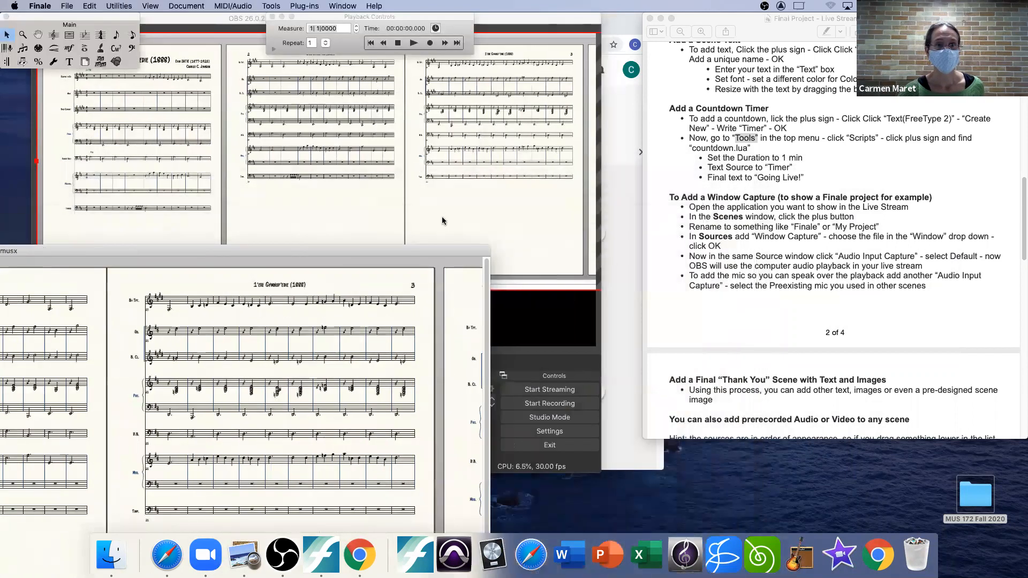
left_click(507, 327)
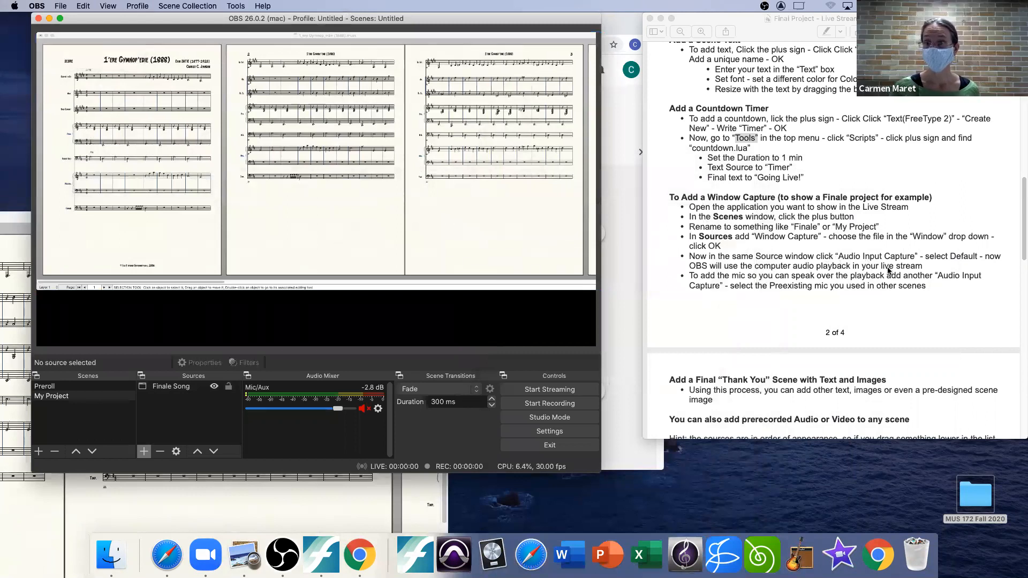
Step: Add a new audio input capture source named "Computer Sound" to the My Project scene and save its settings
left_click(145, 452)
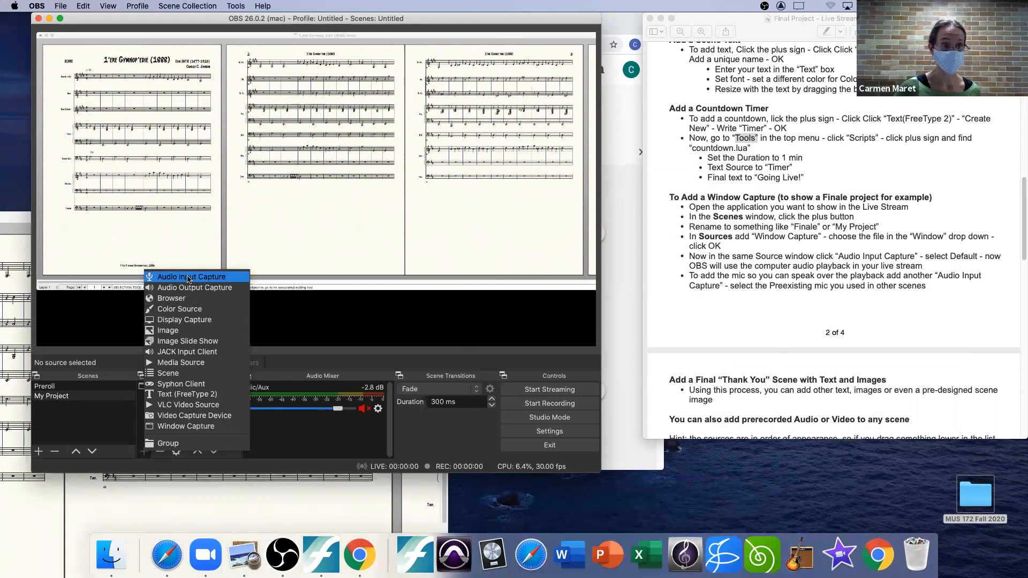
left_click(189, 278)
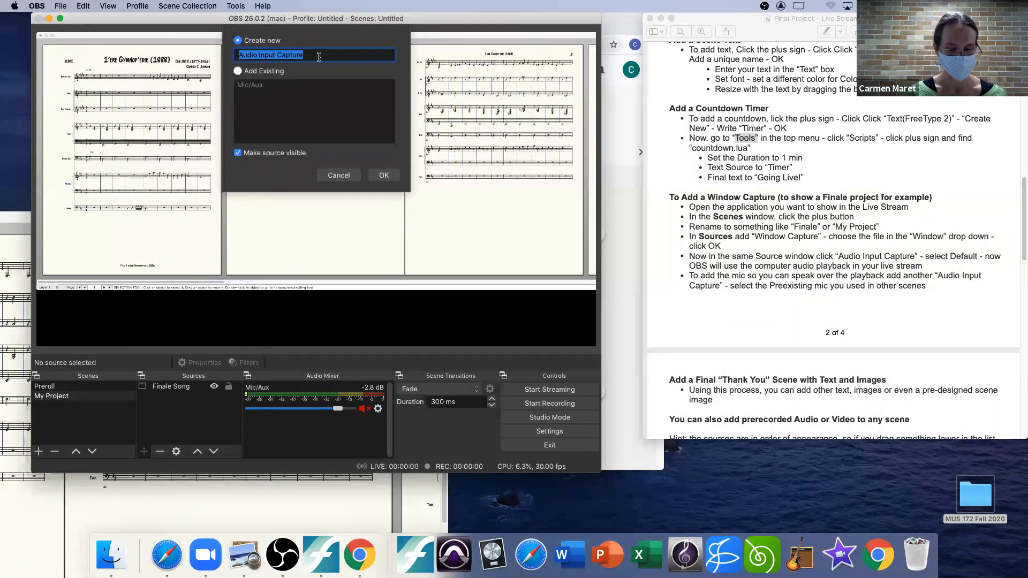
type("Comput")
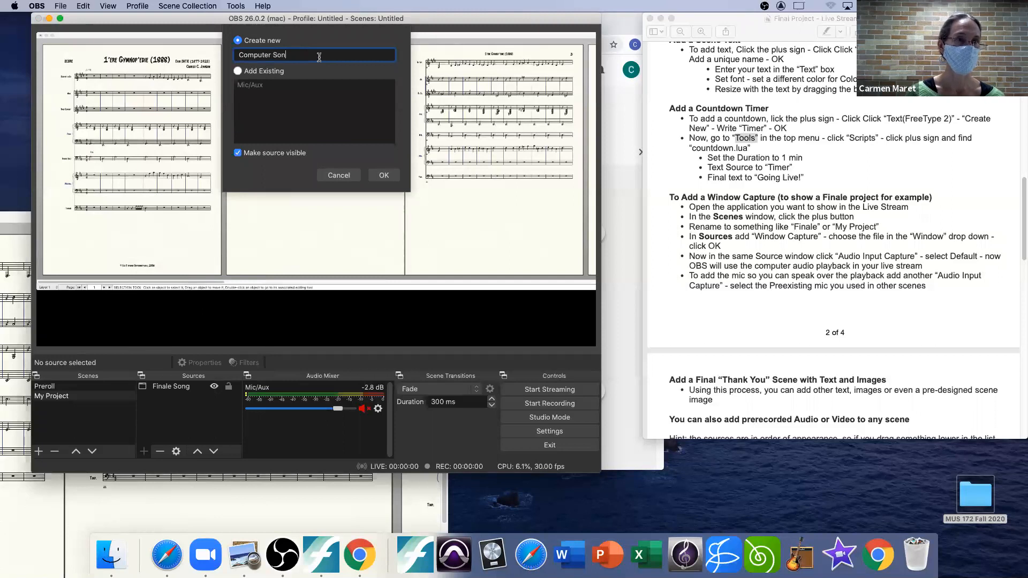
type("er Son")
key("BackSpace")
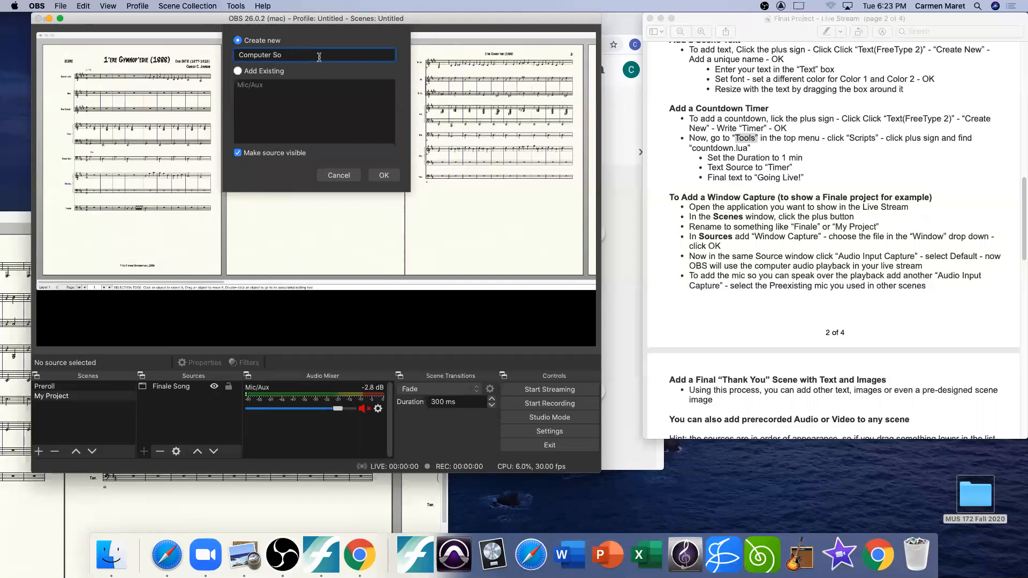
left_click(384, 175)
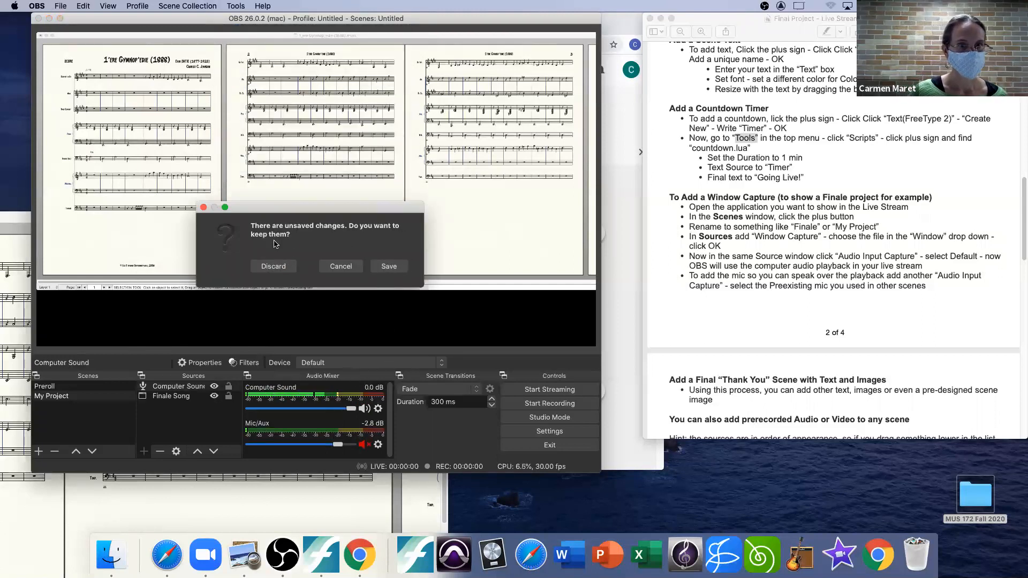
left_click(392, 268)
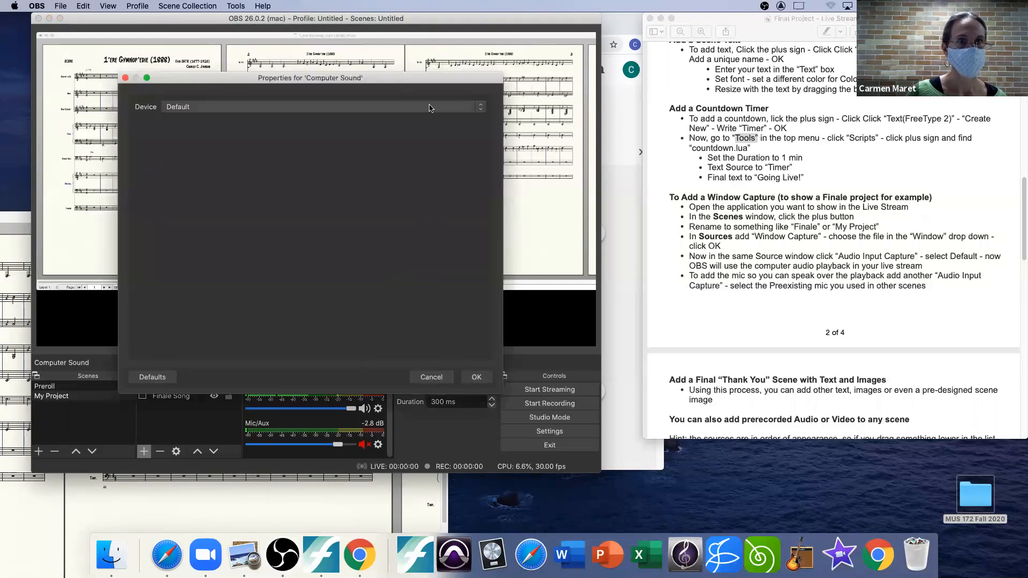
Step: Set the Computer Sound device to Scarlett 2i2 USB and lower its mixer volume to -1.4 dB
left_click(406, 108)
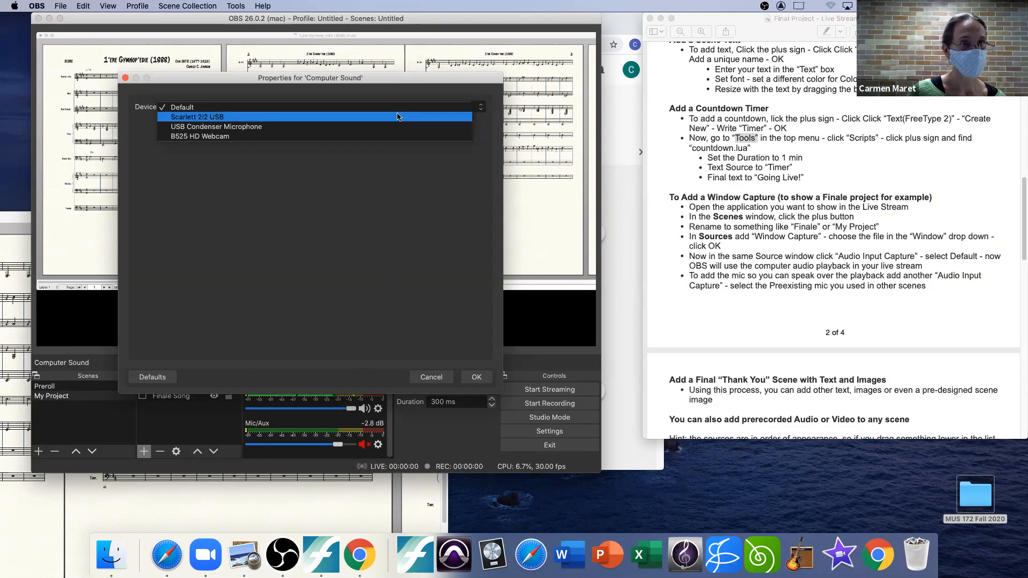
left_click(208, 117)
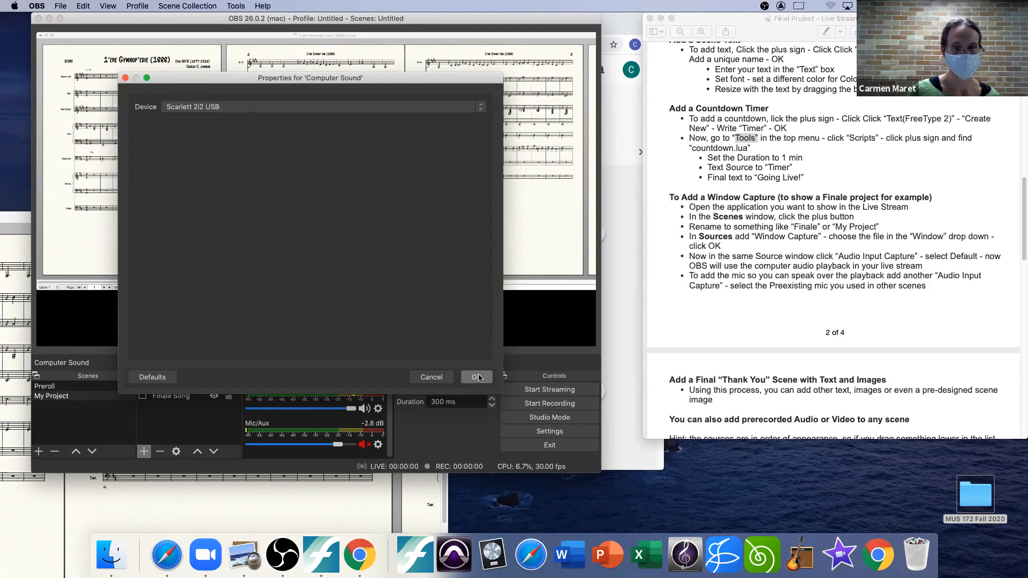
left_click(478, 378)
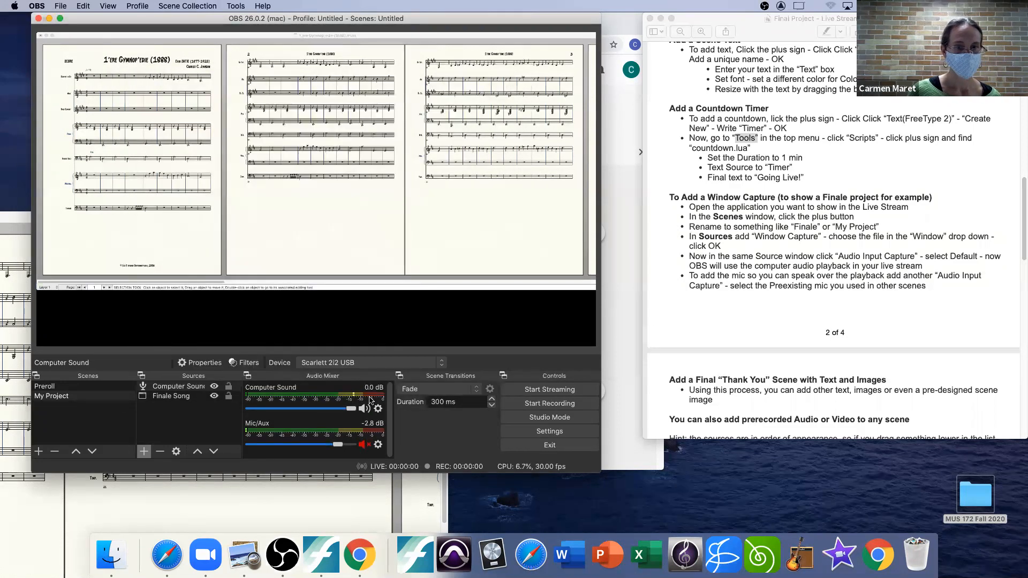
left_click_drag(350, 410, 344, 410)
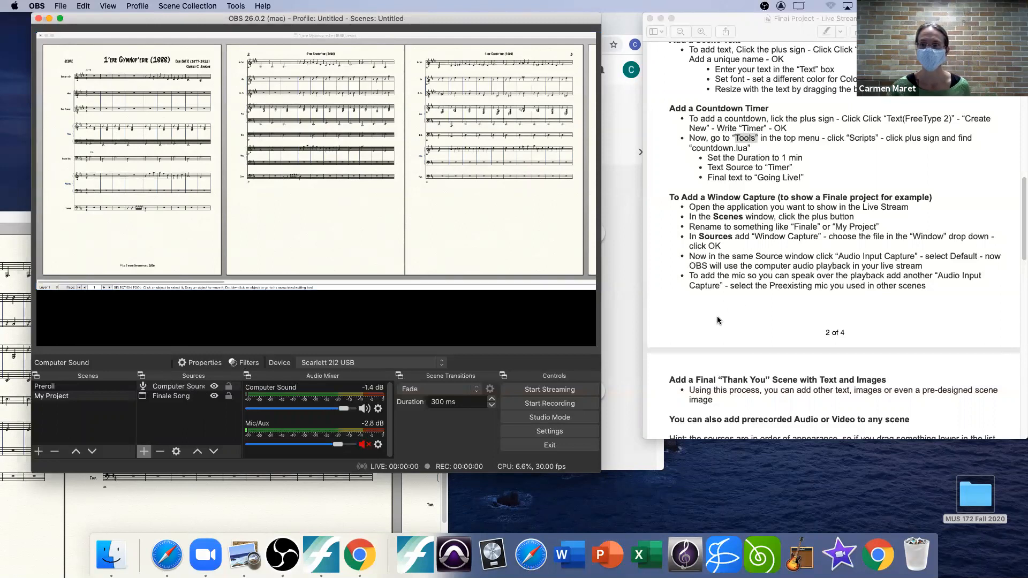
Step: Following the handout's camera section, create a scene named "Live 1" and place it between Preroll and My Project
left_click_drag(1021, 222, 1021, 248)
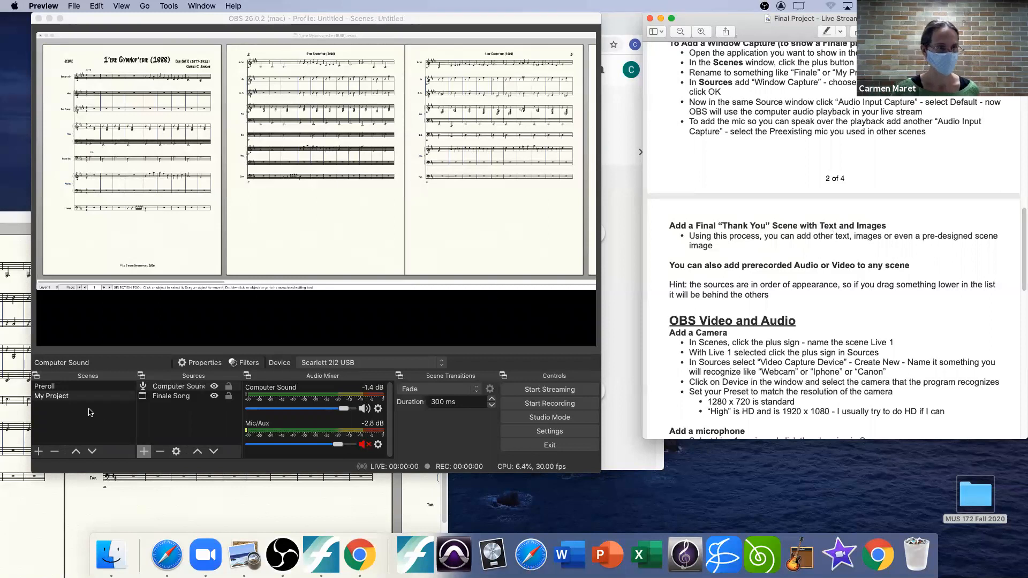
scroll(1021, 257, "down", 8)
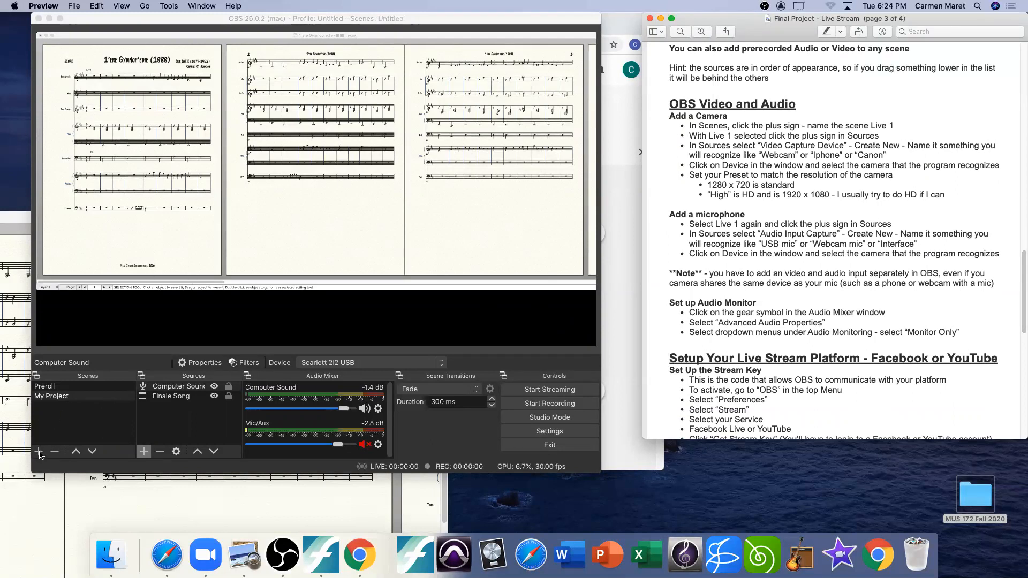
left_click(54, 386)
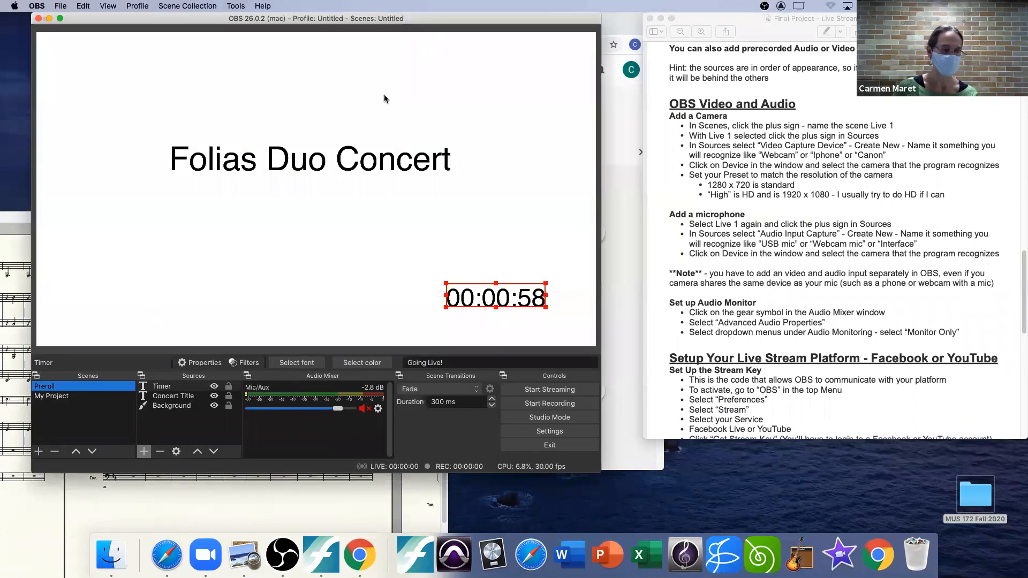
left_click(38, 452)
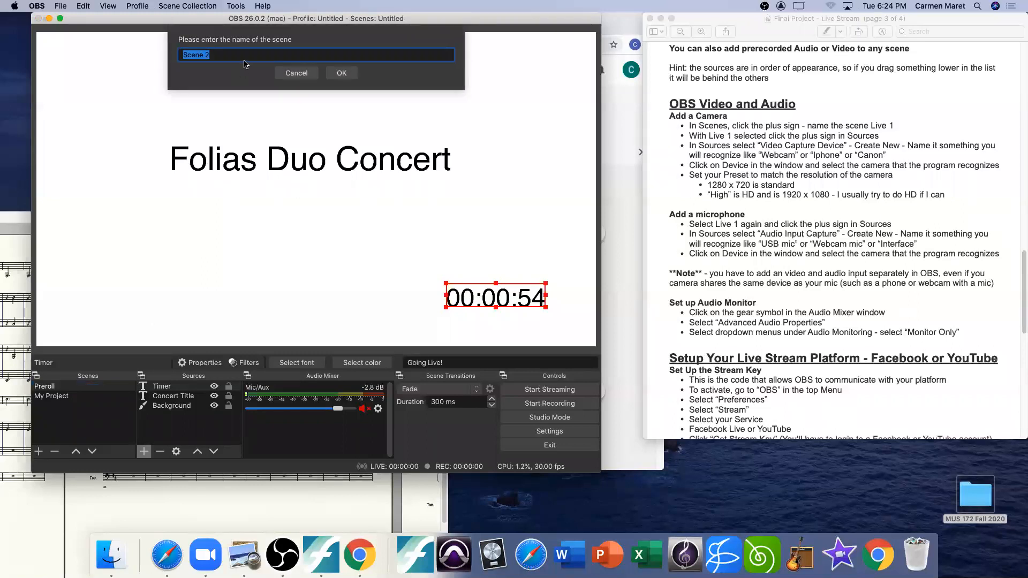
type("Live ")
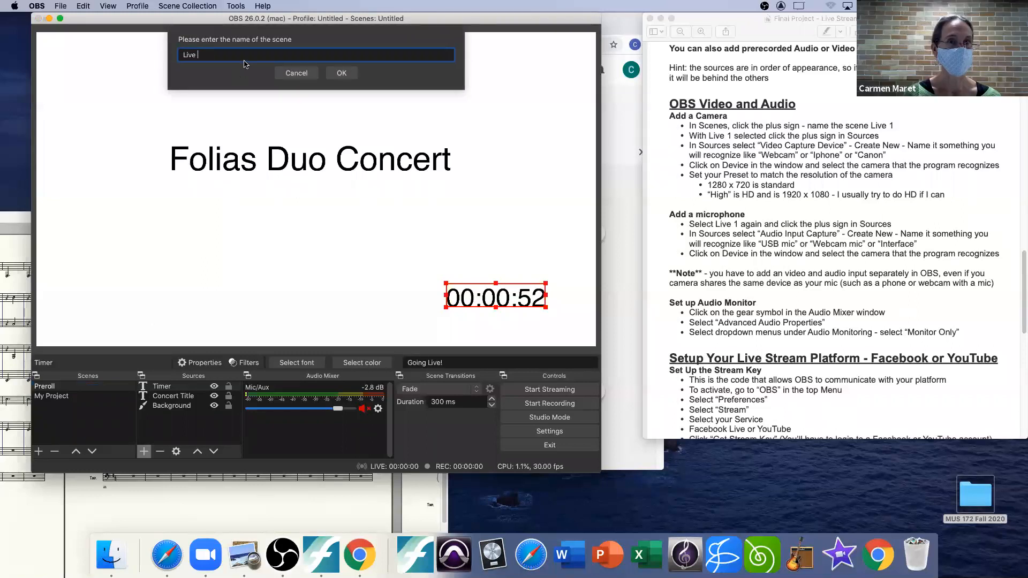
type("1")
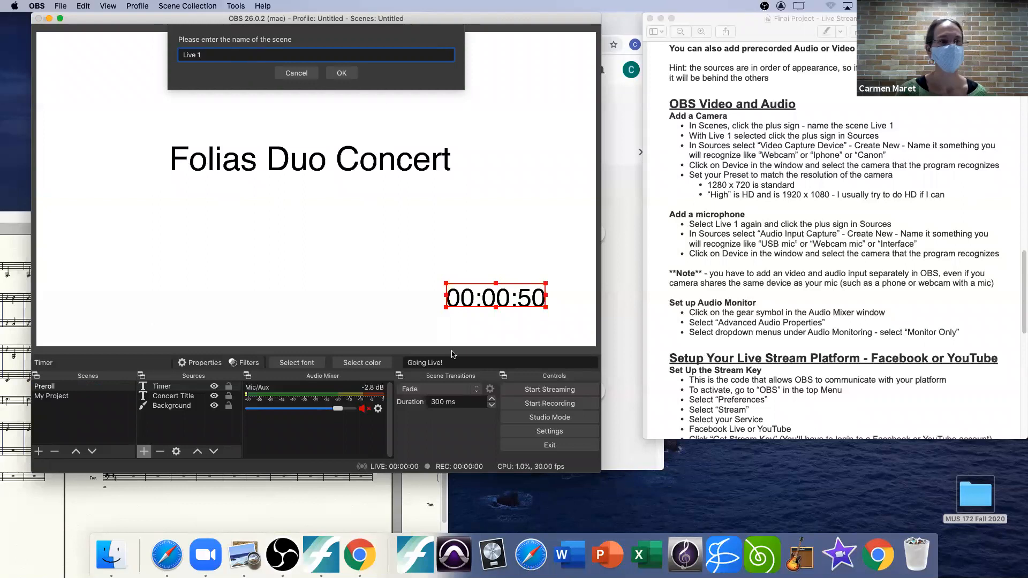
left_click(342, 74)
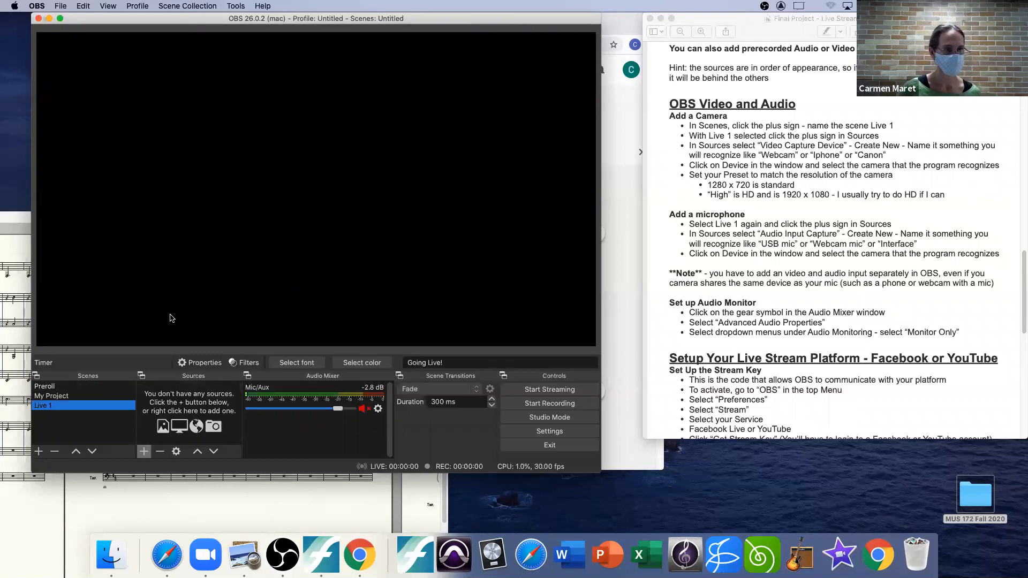
left_click_drag(43, 409, 52, 396)
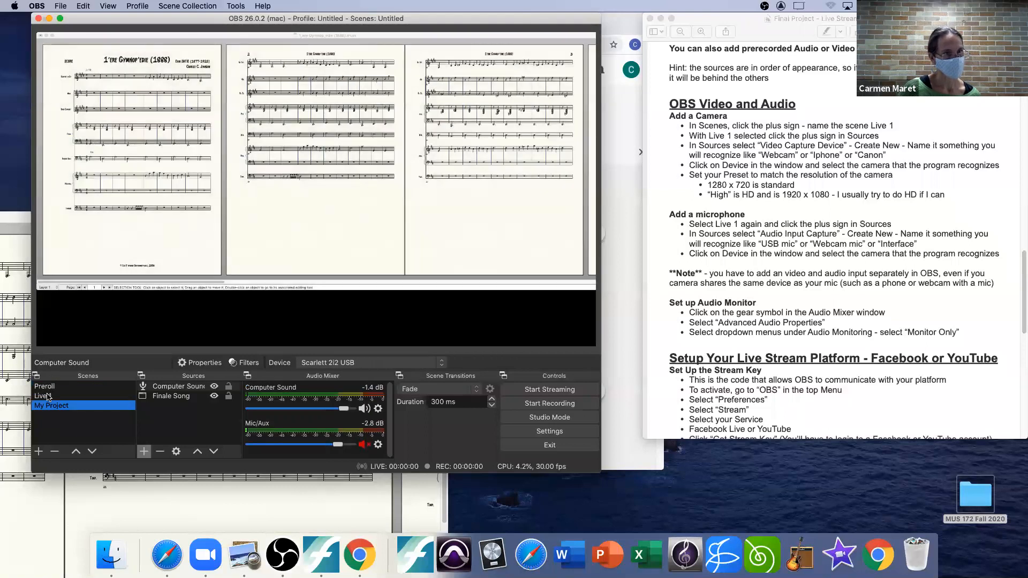
Step: Add a new video capture device source named "Webcam" to the Live 1 scene
left_click(53, 396)
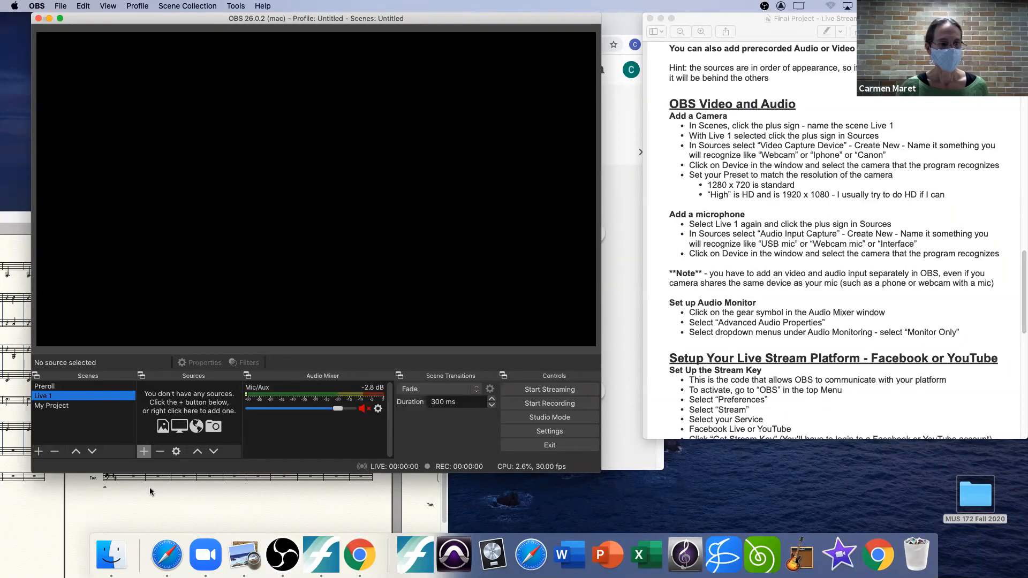
left_click(144, 452)
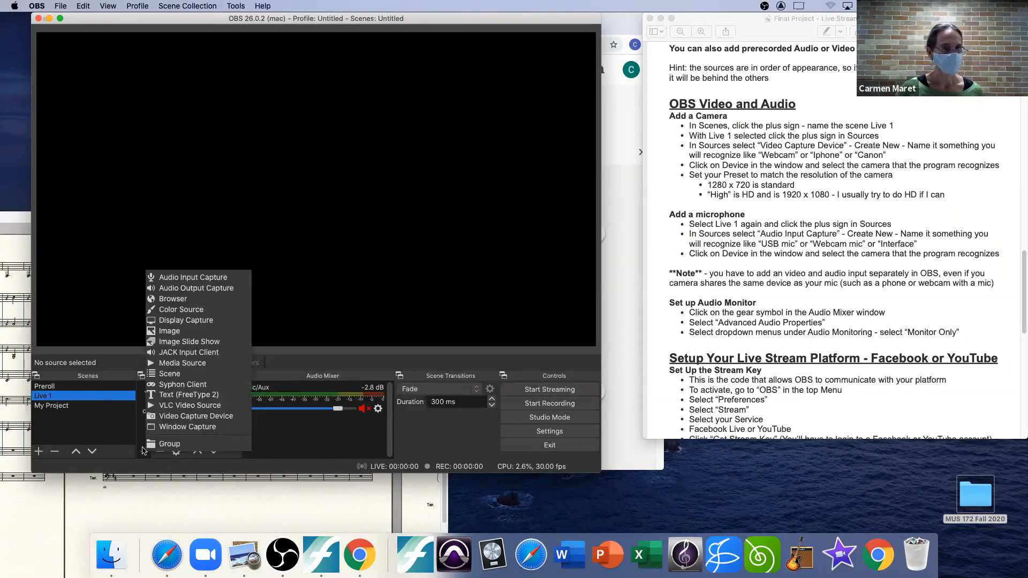
left_click(197, 417)
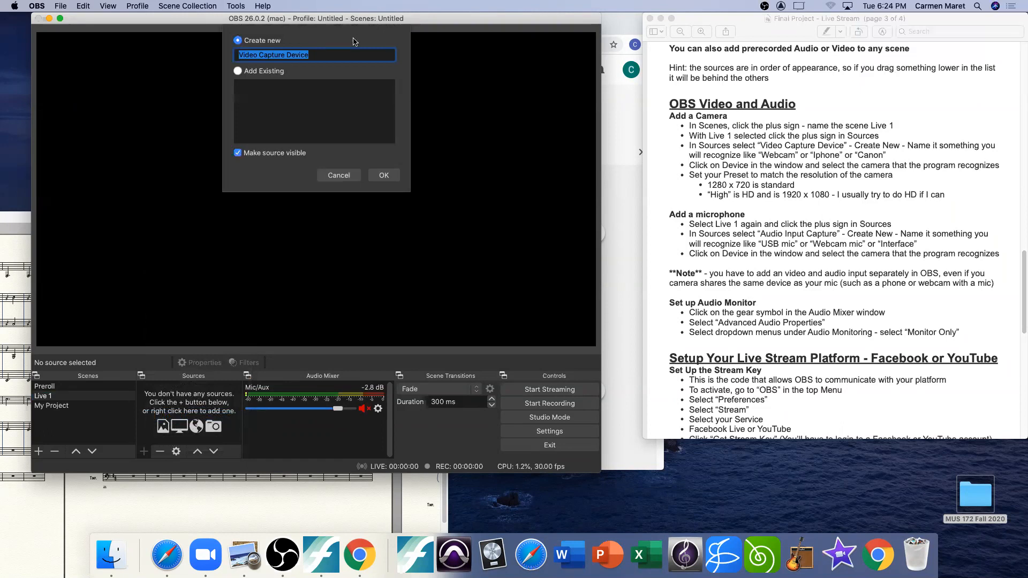
type("Webcam")
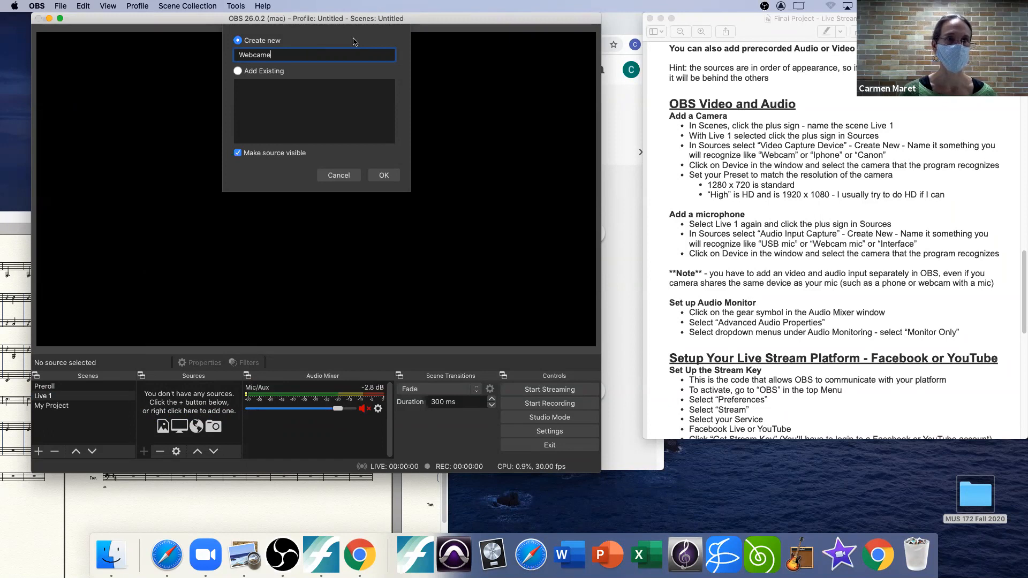
left_click(384, 176)
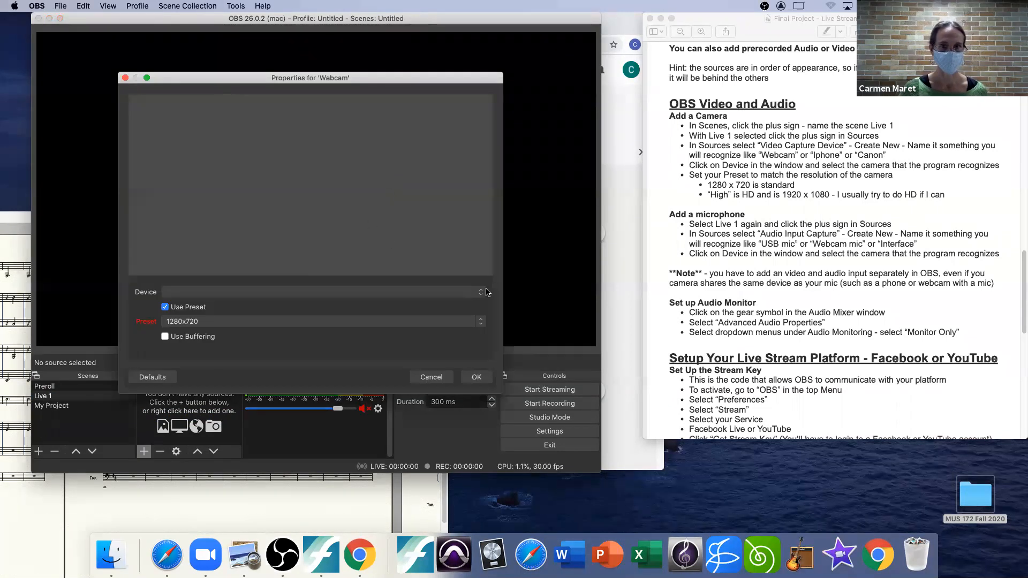
Step: Set the Webcam source's device to B525 HD Webcam with the High preset and accept its properties
left_click(449, 295)
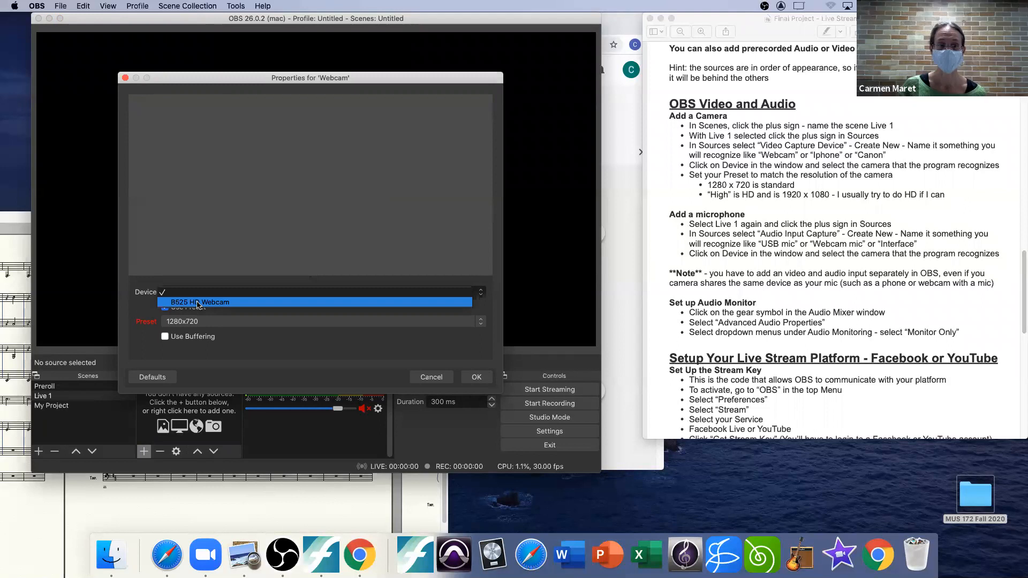
left_click(228, 303)
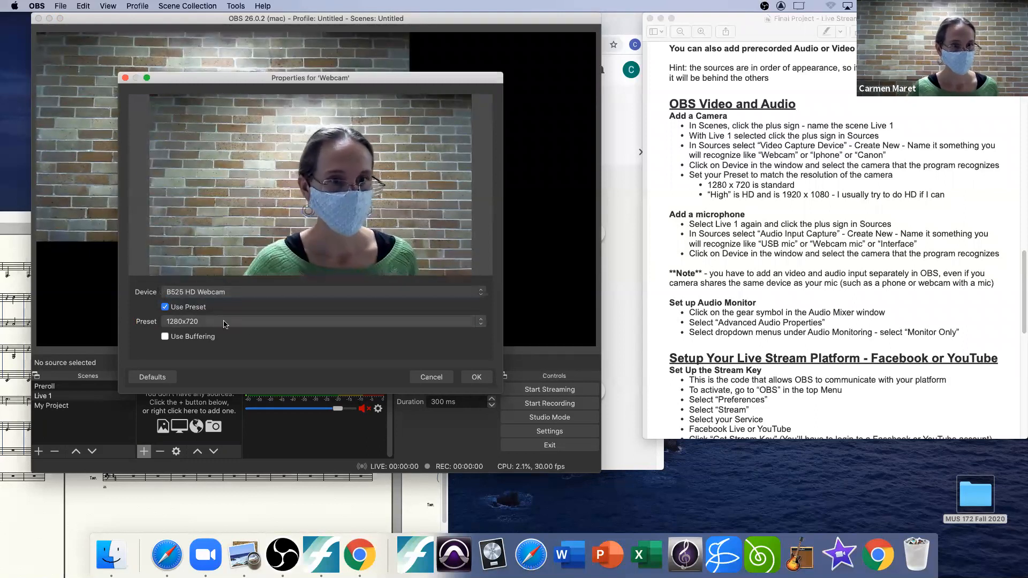
left_click(262, 320)
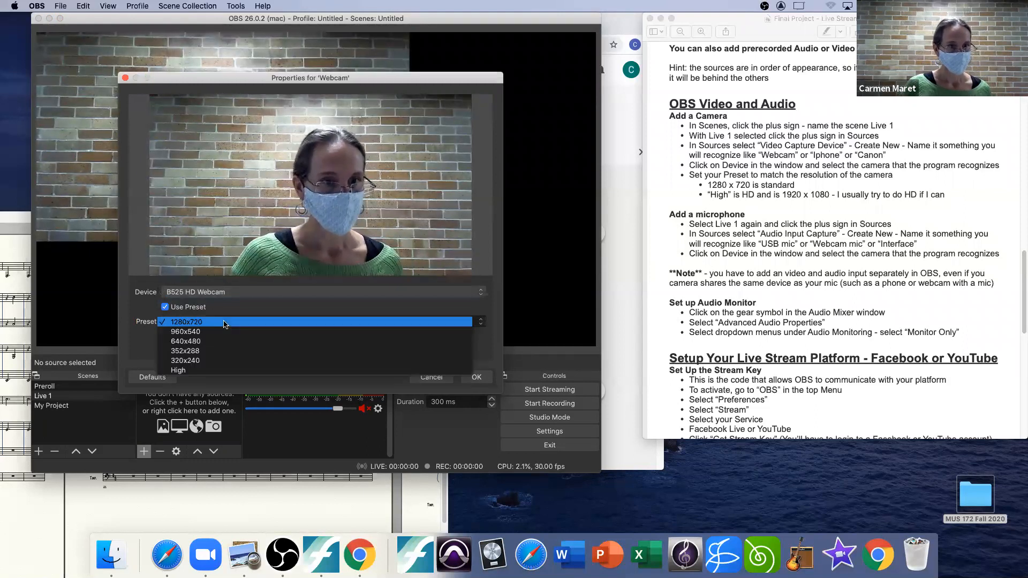
left_click(182, 370)
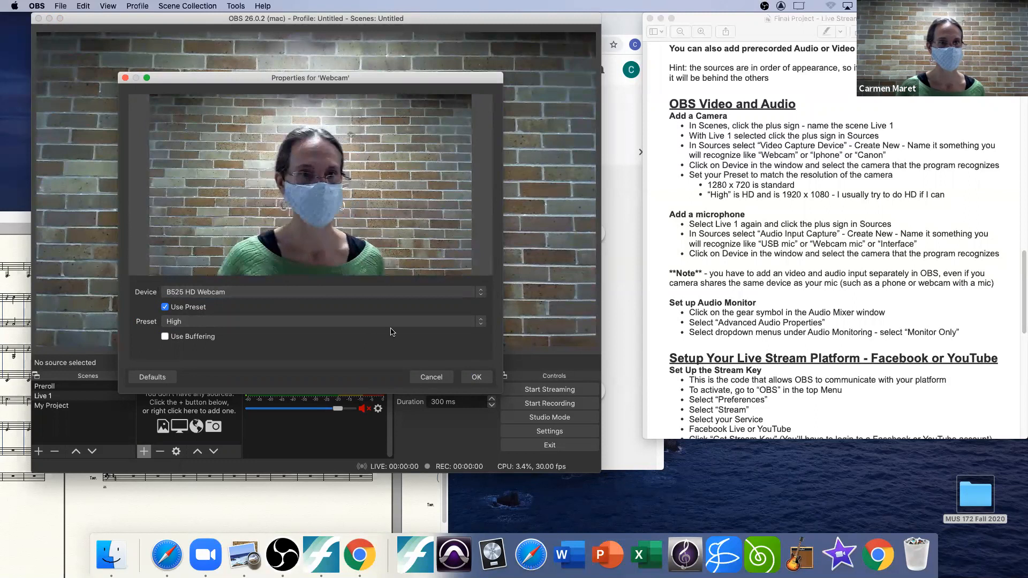
left_click(476, 377)
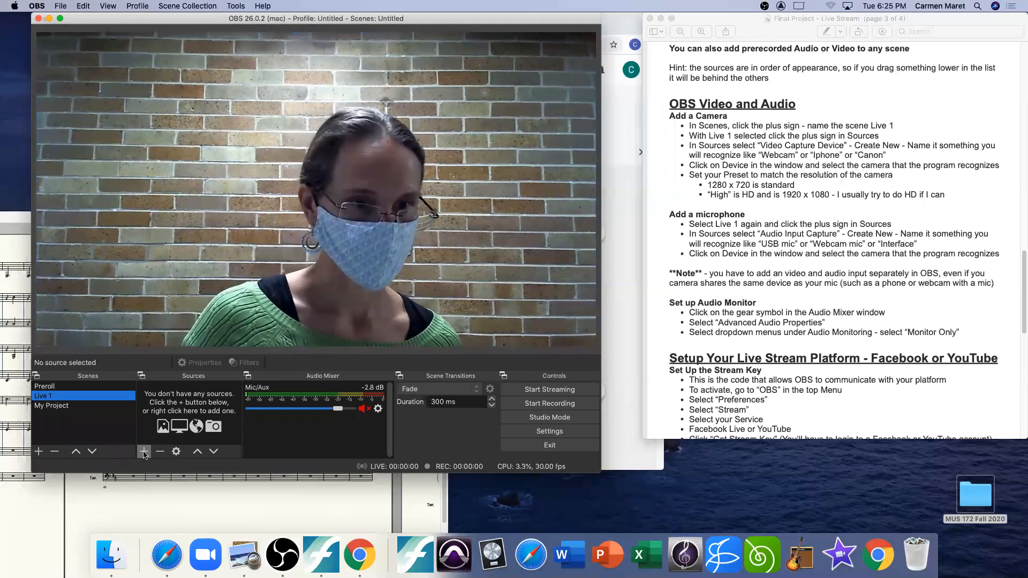
Step: Add a new audio input capture source named "Webcam Mic" to the Live 1 scene
left_click(144, 452)
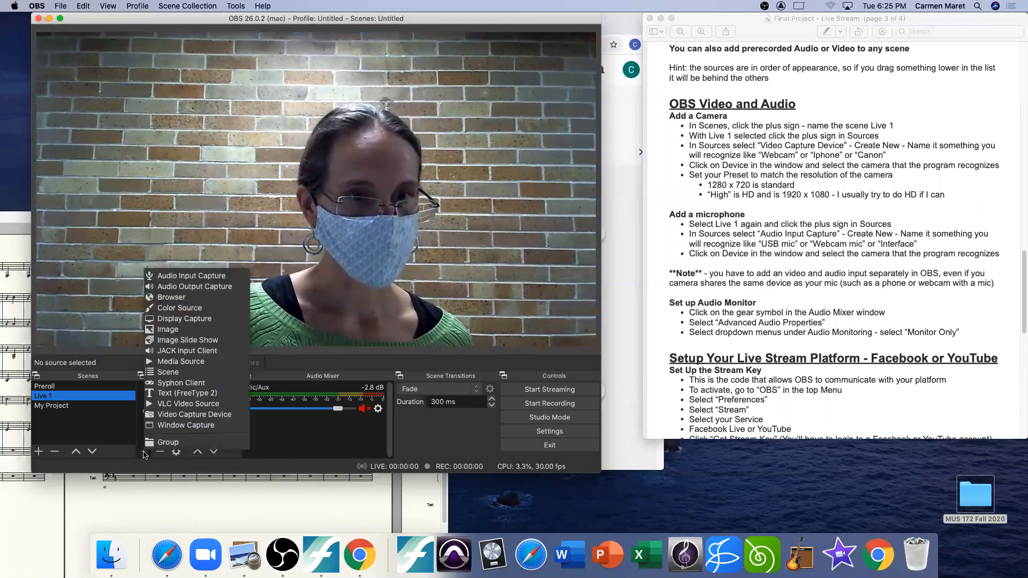
left_click(185, 275)
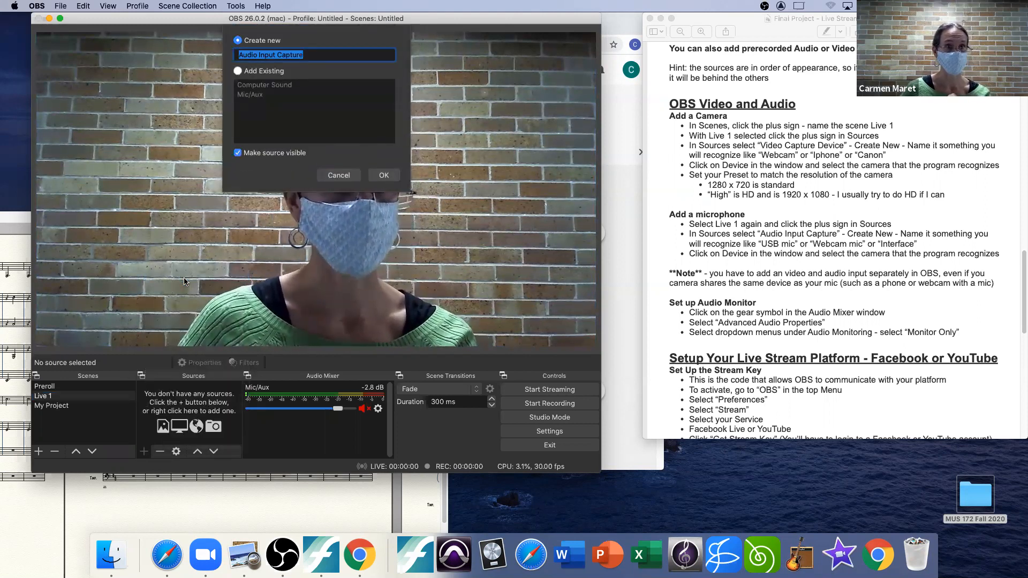
type("We")
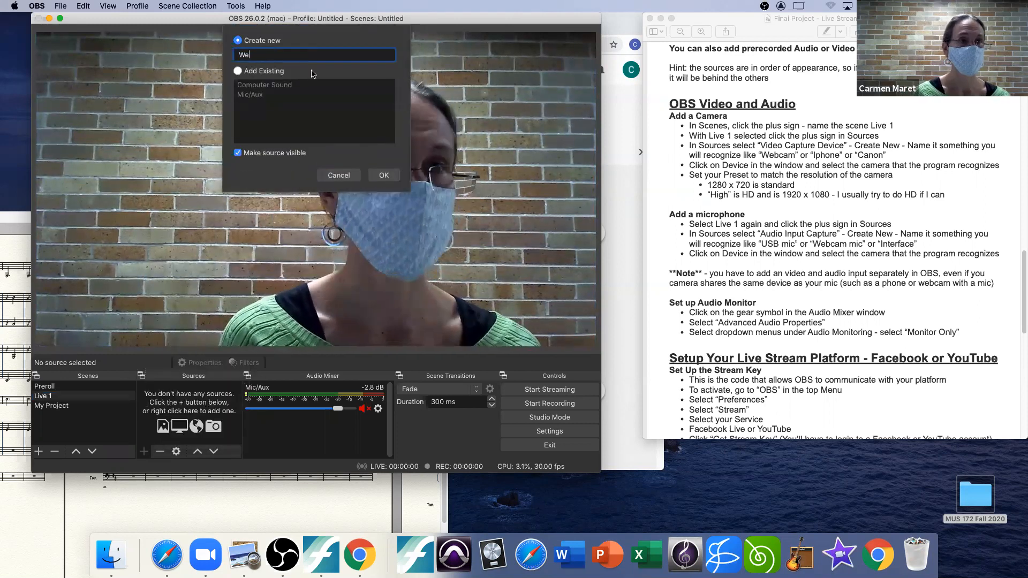
type("bame")
key("BackSpace")
type("Mic")
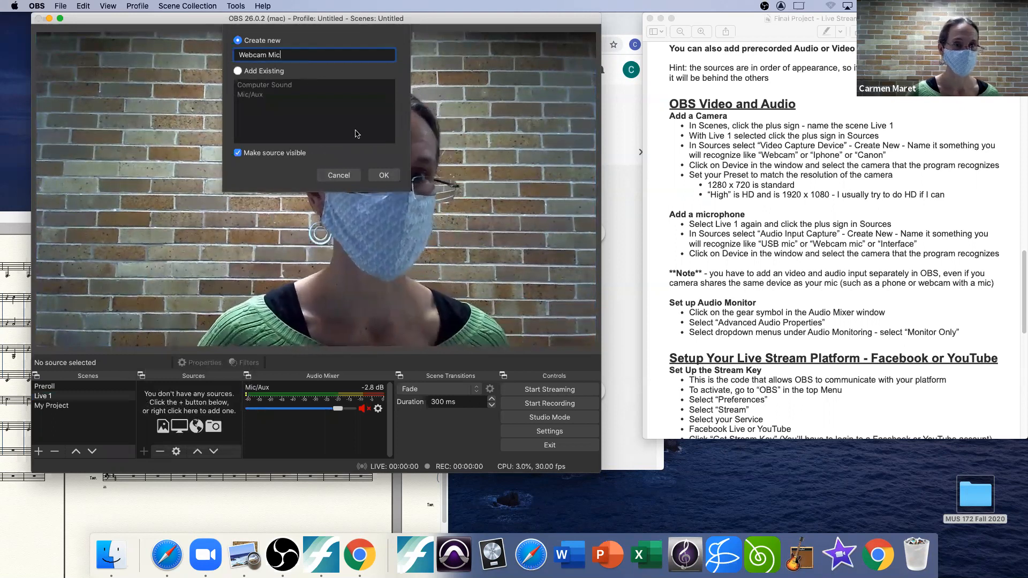
left_click(382, 174)
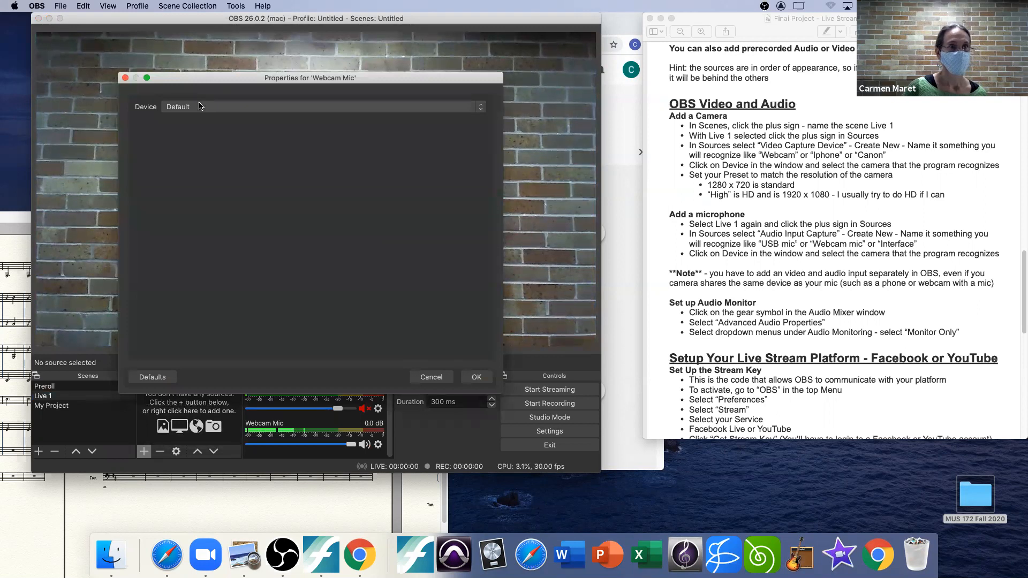
Step: Set the Webcam Mic device to B525 HD Webcam and lower its mixer volume to -1.1 dB
left_click(198, 108)
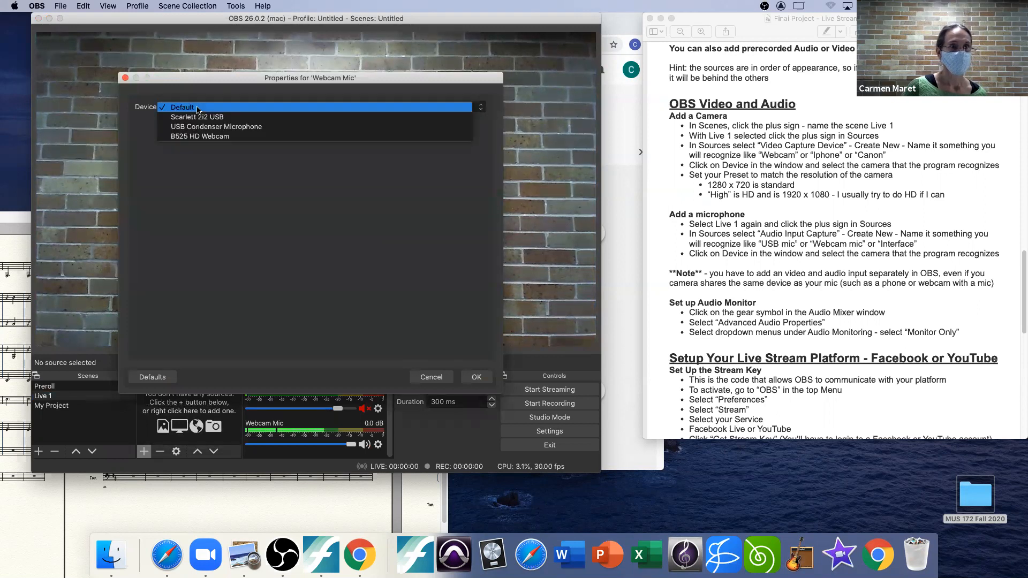
left_click(193, 137)
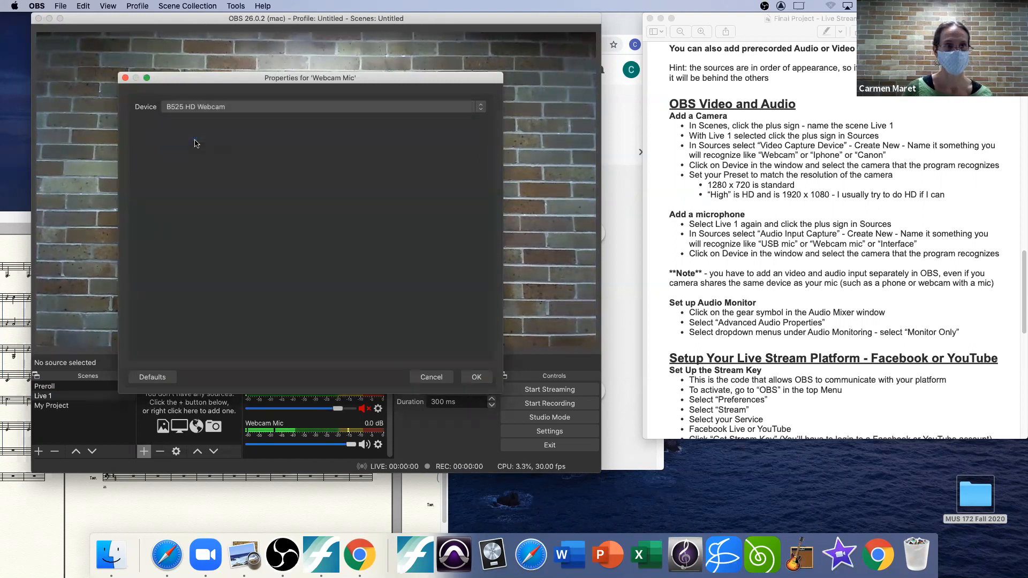
left_click(478, 378)
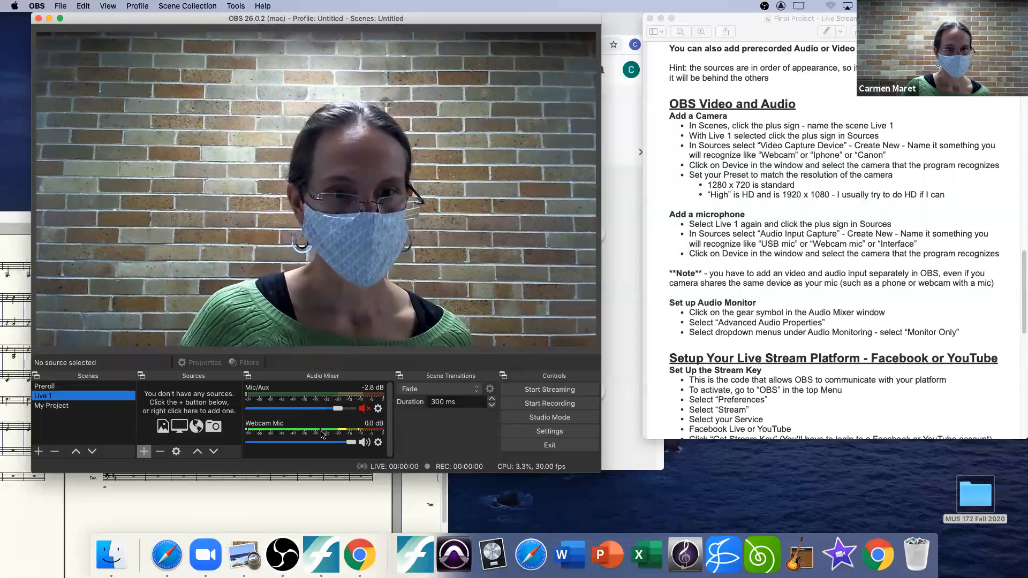
left_click_drag(353, 444, 343, 440)
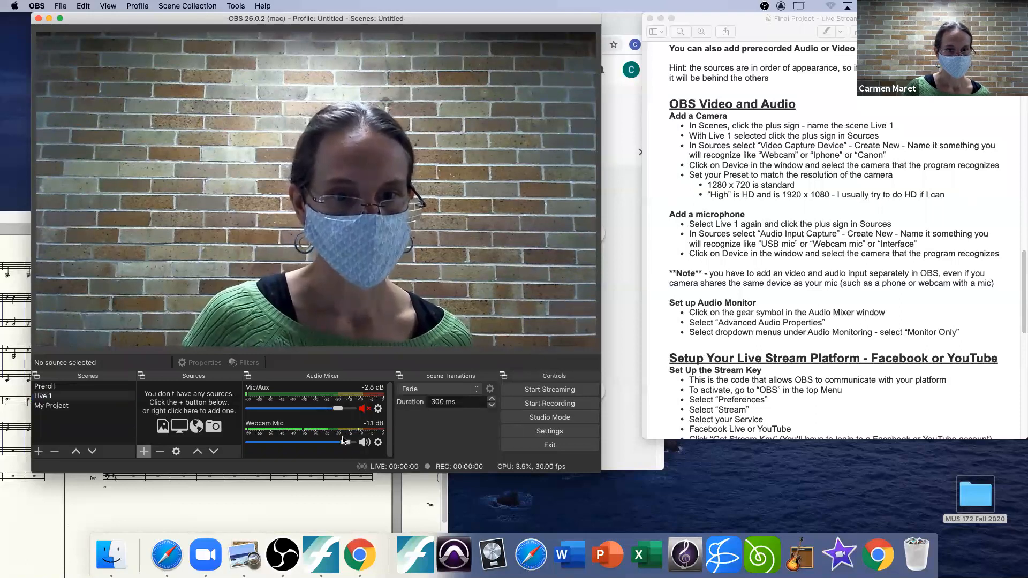
Step: Switch to the My Project scene and back to Live 1 to refresh its source list
left_click(47, 396)
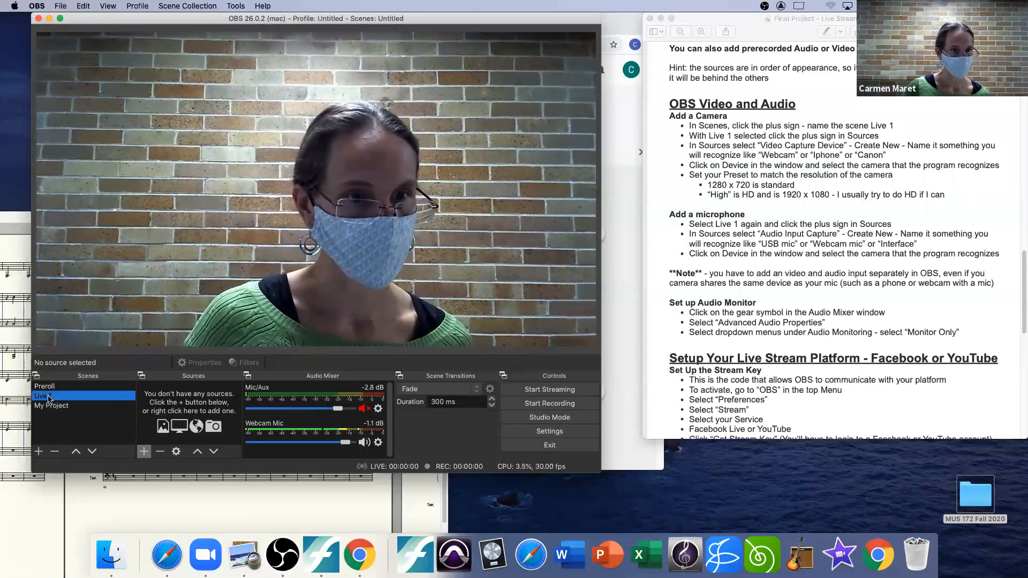
left_click(50, 406)
left_click(47, 396)
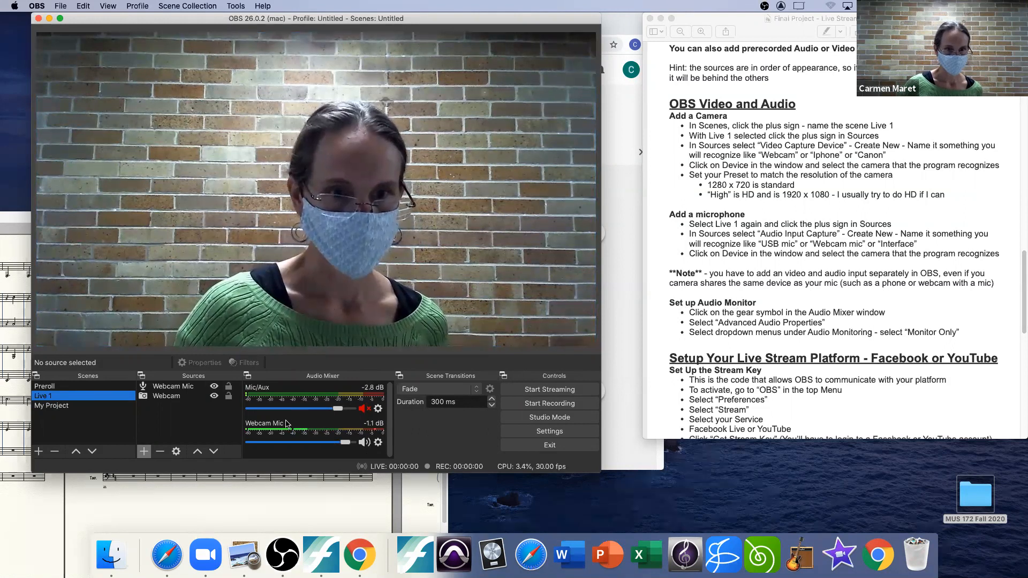
Step: In the advanced audio properties, set audio monitoring of Mic/Aux and Webcam Mic to Monitor and Output
left_click(378, 443)
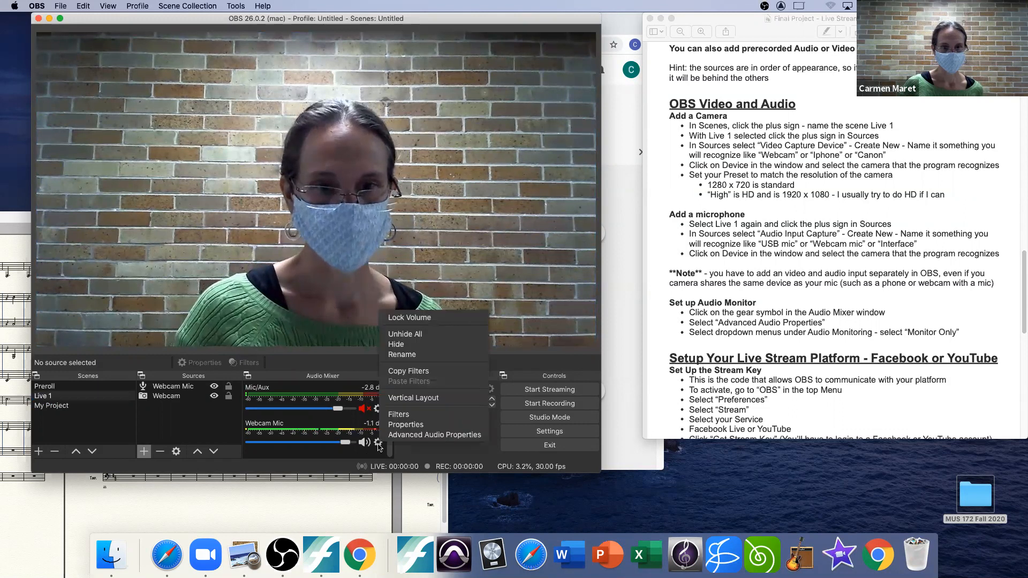
left_click(406, 436)
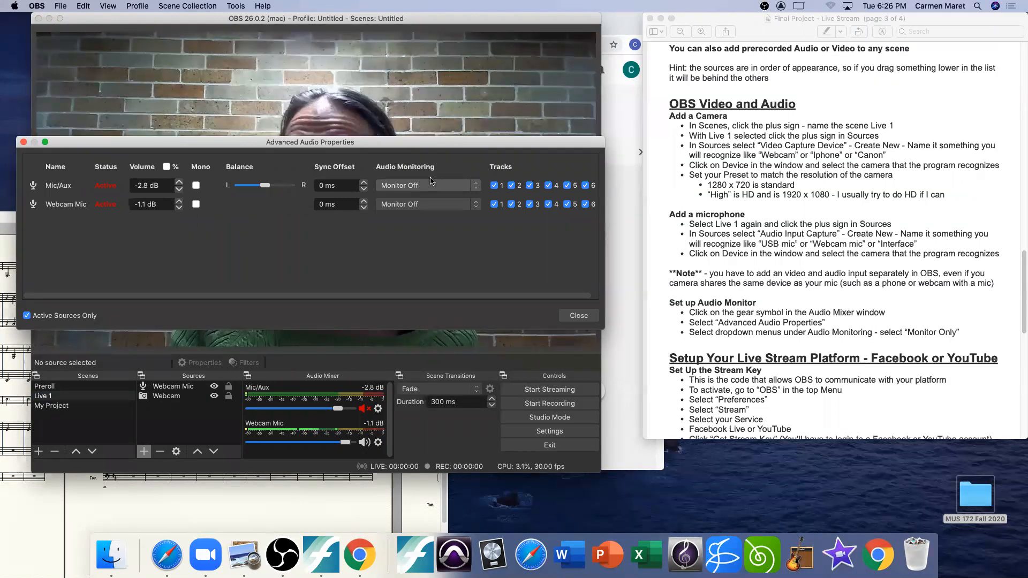
left_click(466, 186)
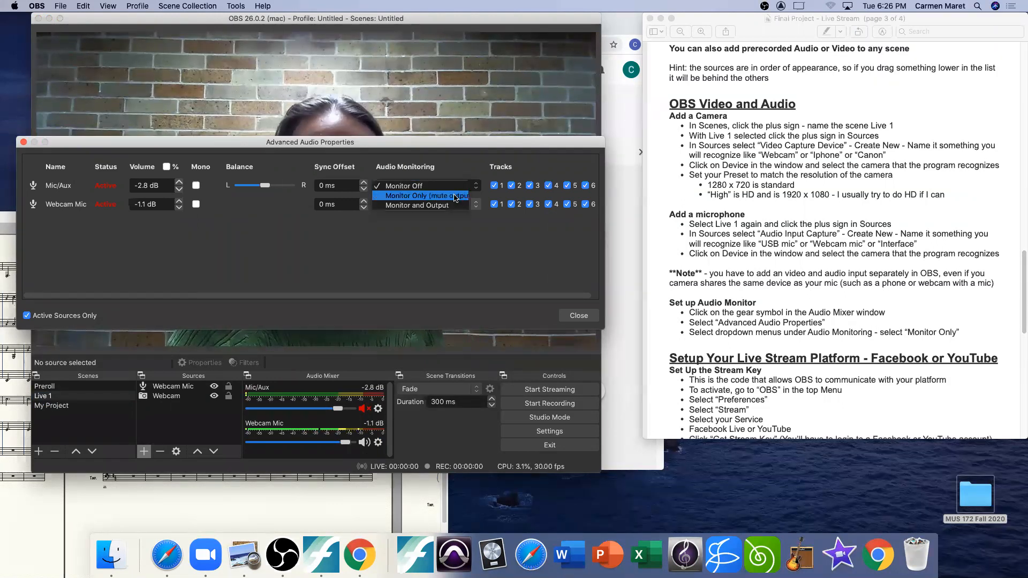
left_click(449, 207)
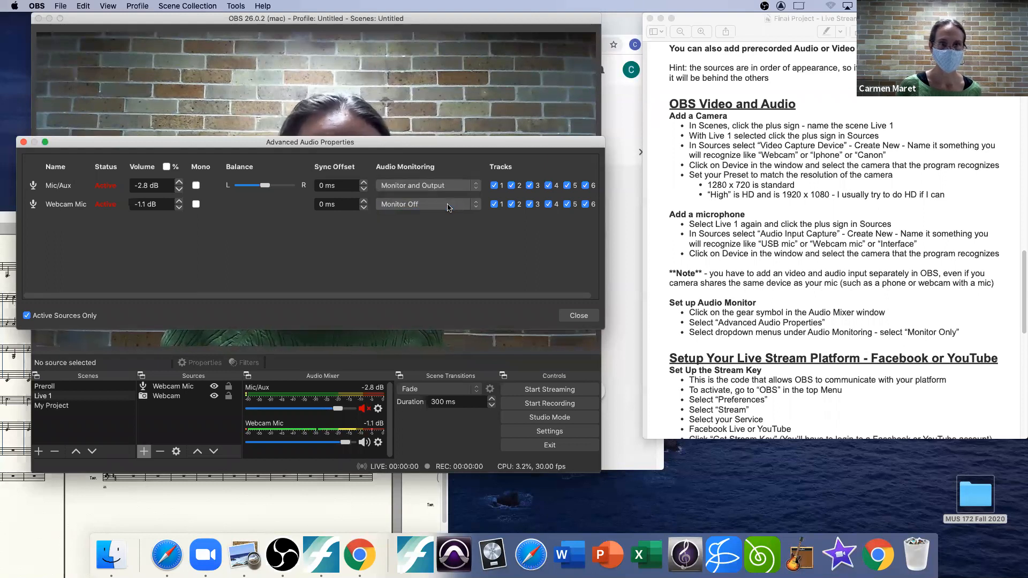
left_click(448, 205)
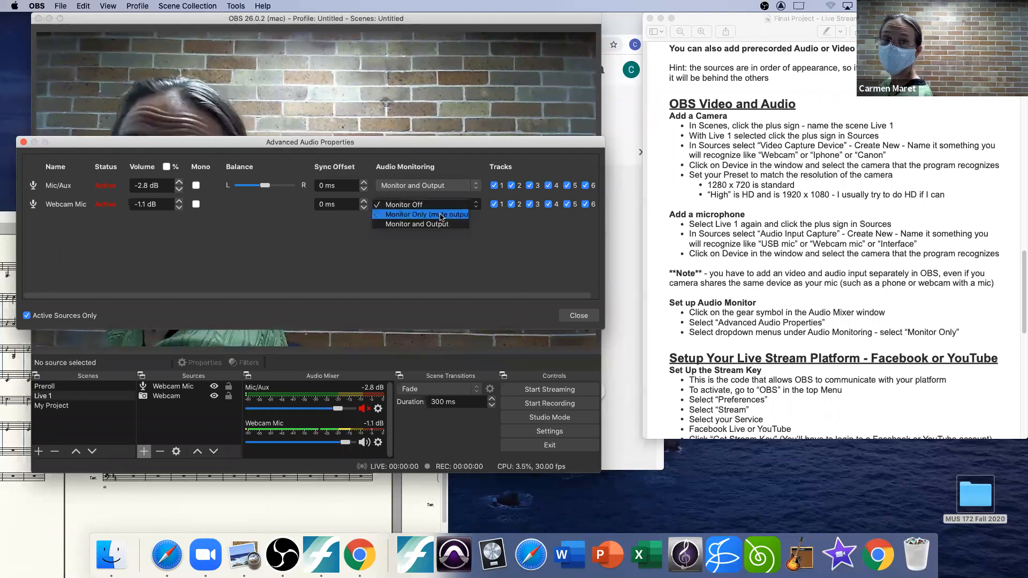
left_click(439, 223)
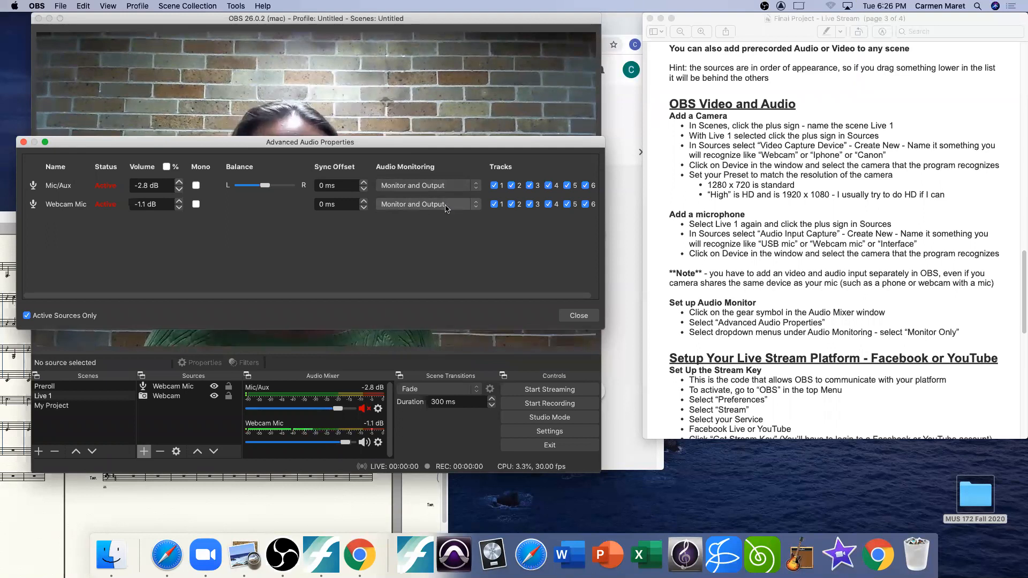
Step: Set audio monitoring of Webcam Mic and Mic/Aux back to Monitor Off and close the advanced audio properties
left_click(446, 204)
left_click(433, 186)
left_click(433, 185)
left_click(425, 165)
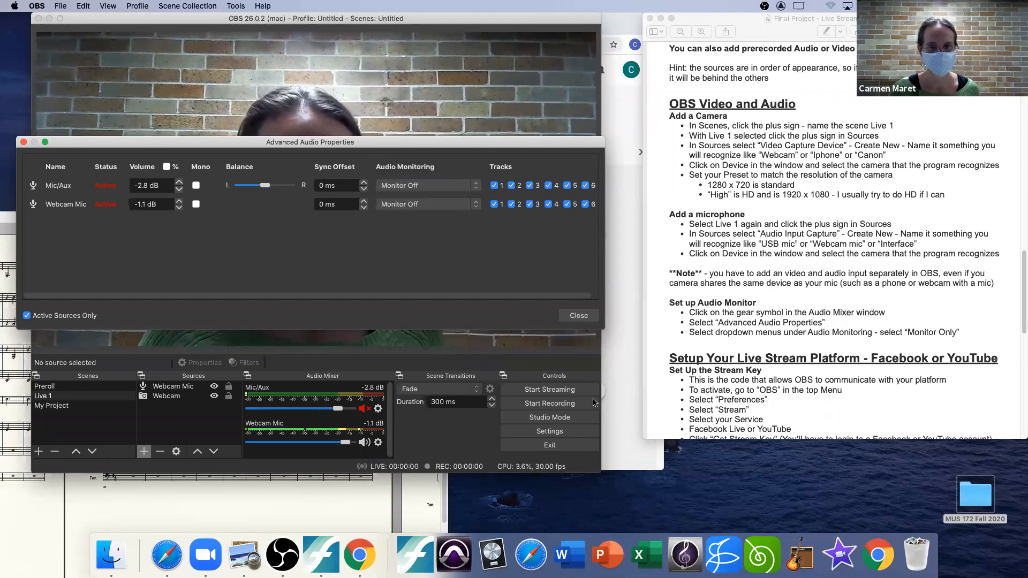
left_click(577, 315)
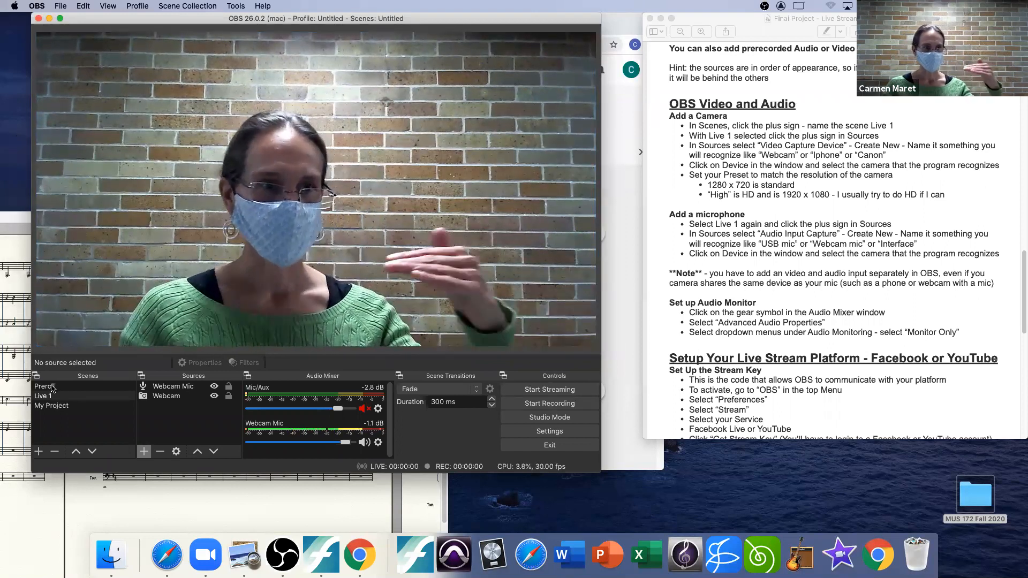
Step: Cycle through the Preroll, Live 1 and My Project scenes to preview the show's running order, finishing on Preroll
left_click(52, 386)
left_click(47, 396)
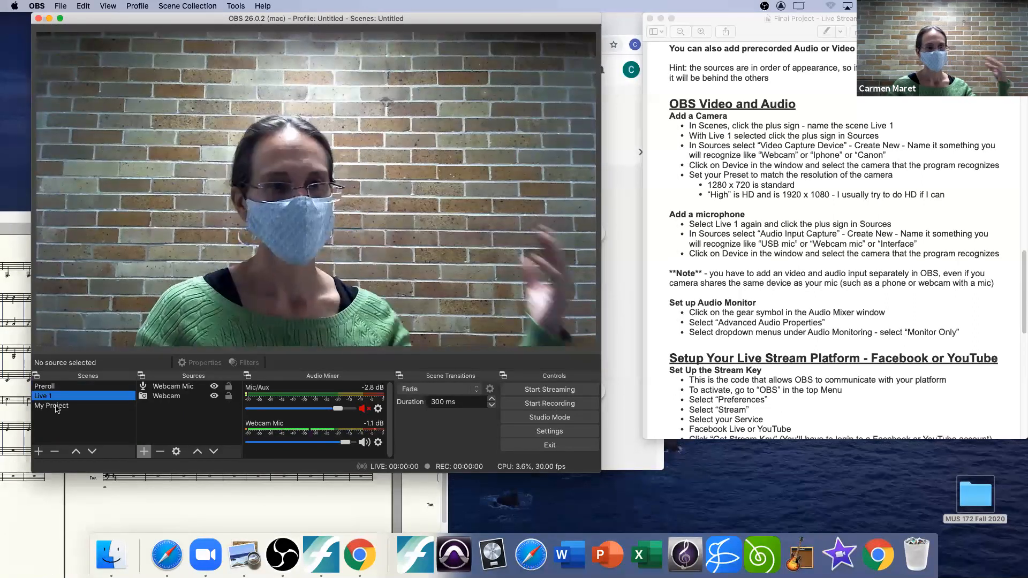
left_click(54, 409)
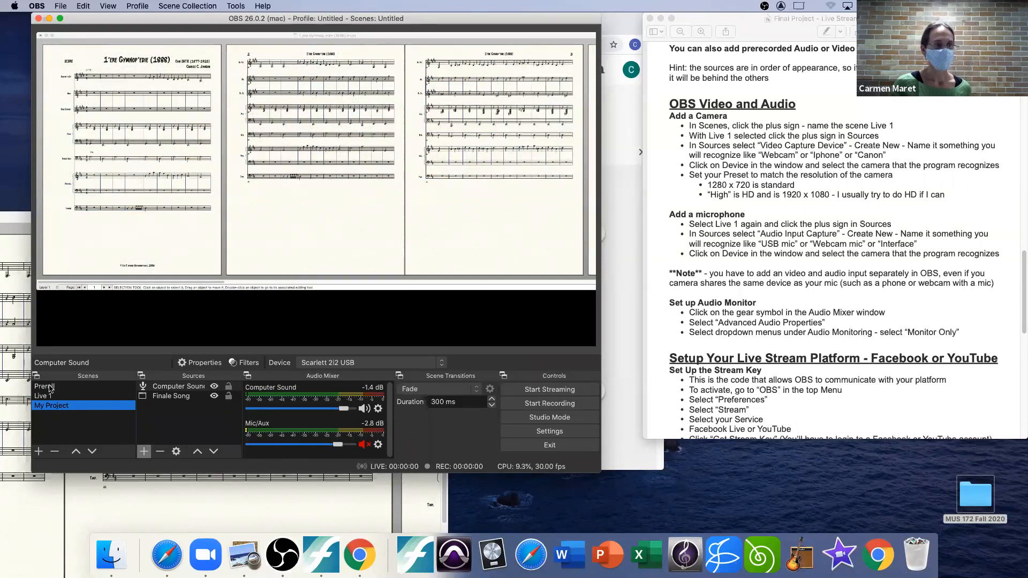
left_click(49, 388)
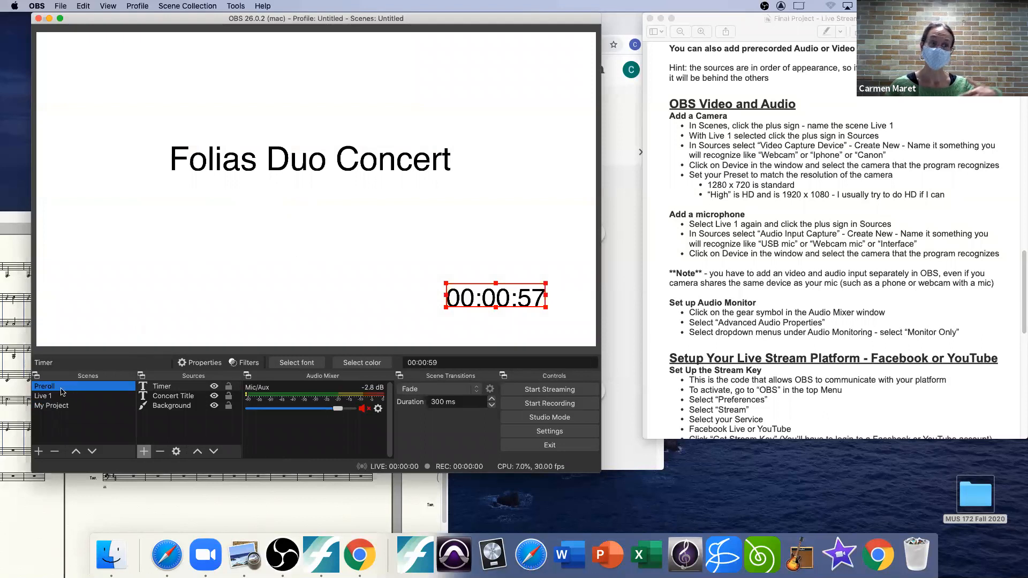
left_click(42, 396)
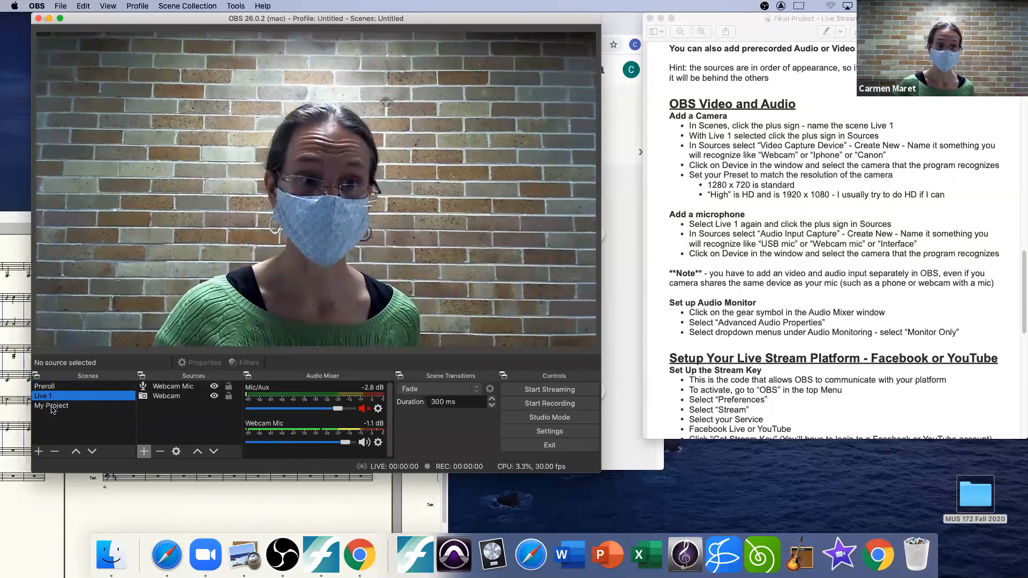
left_click(54, 405)
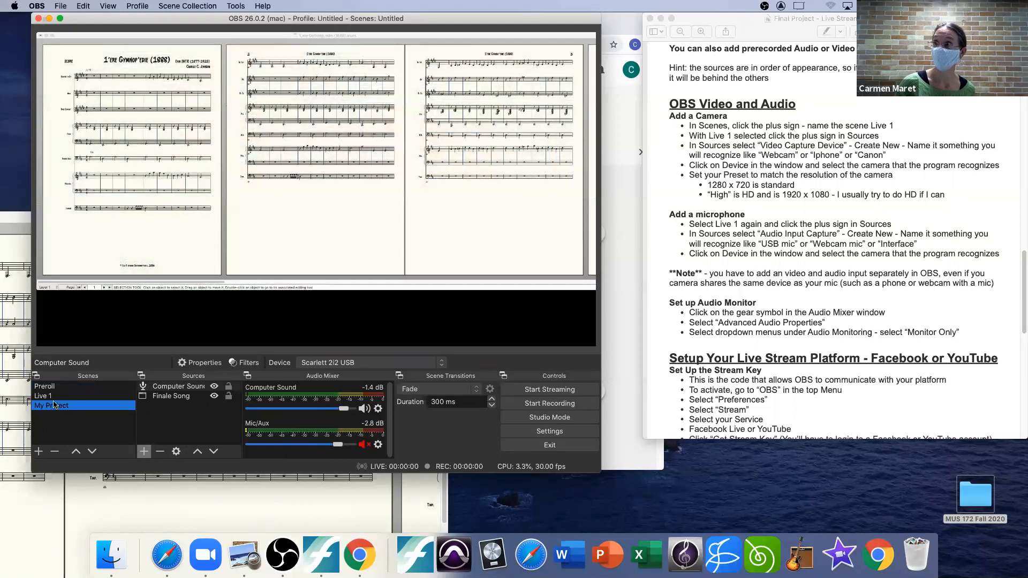
left_click(54, 396)
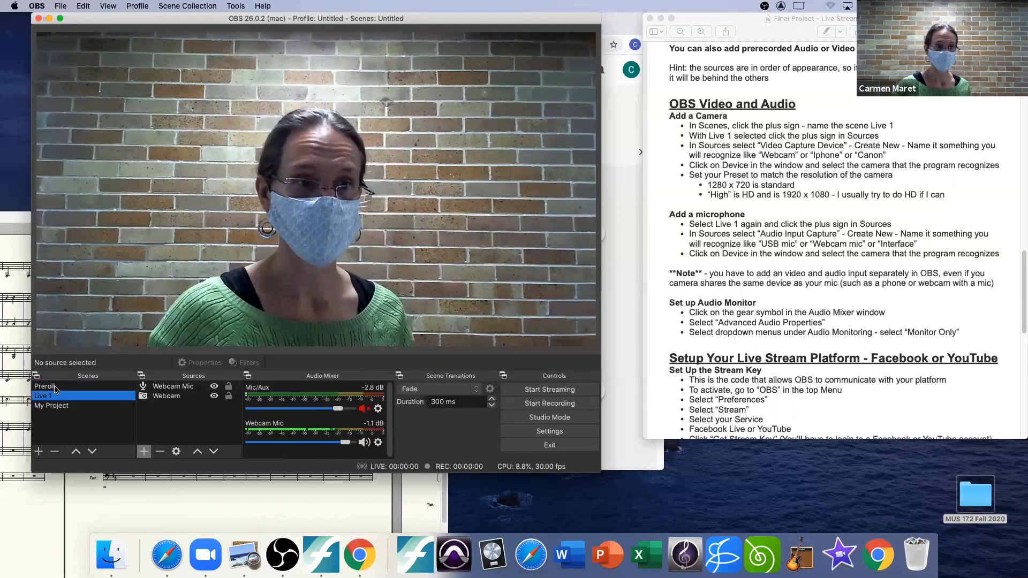
left_click(55, 386)
key("Down")
key("Down")
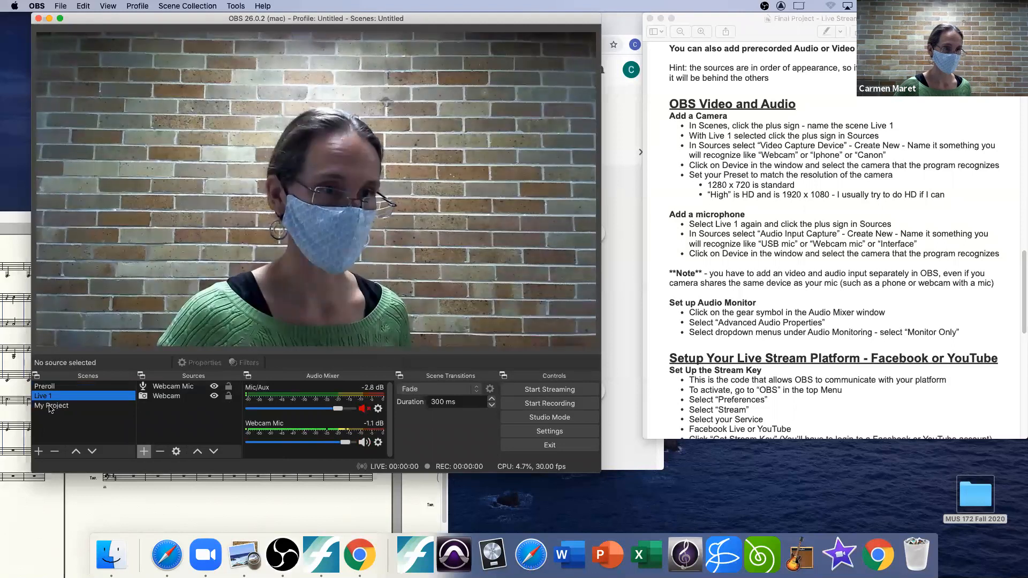
left_click(46, 386)
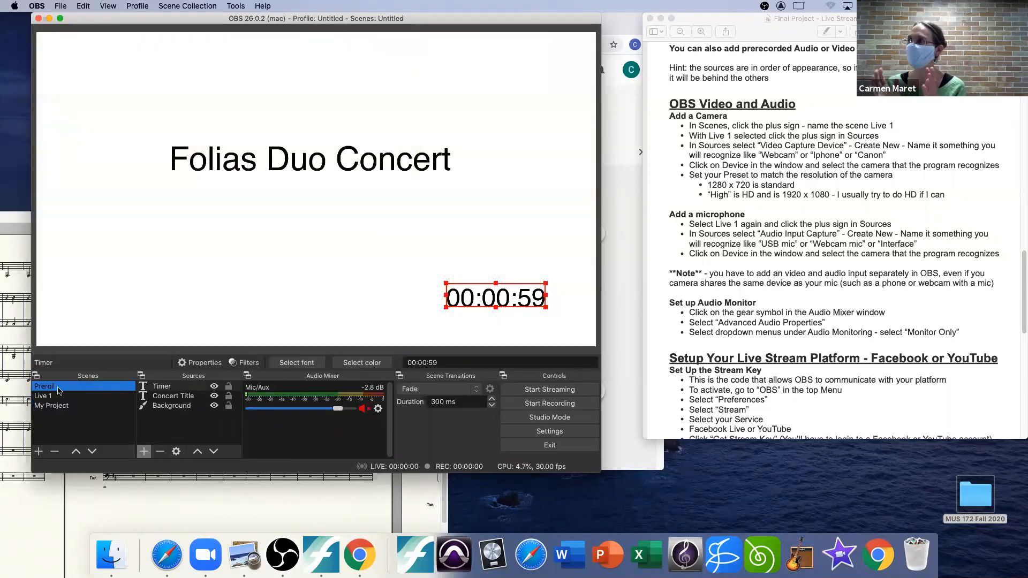